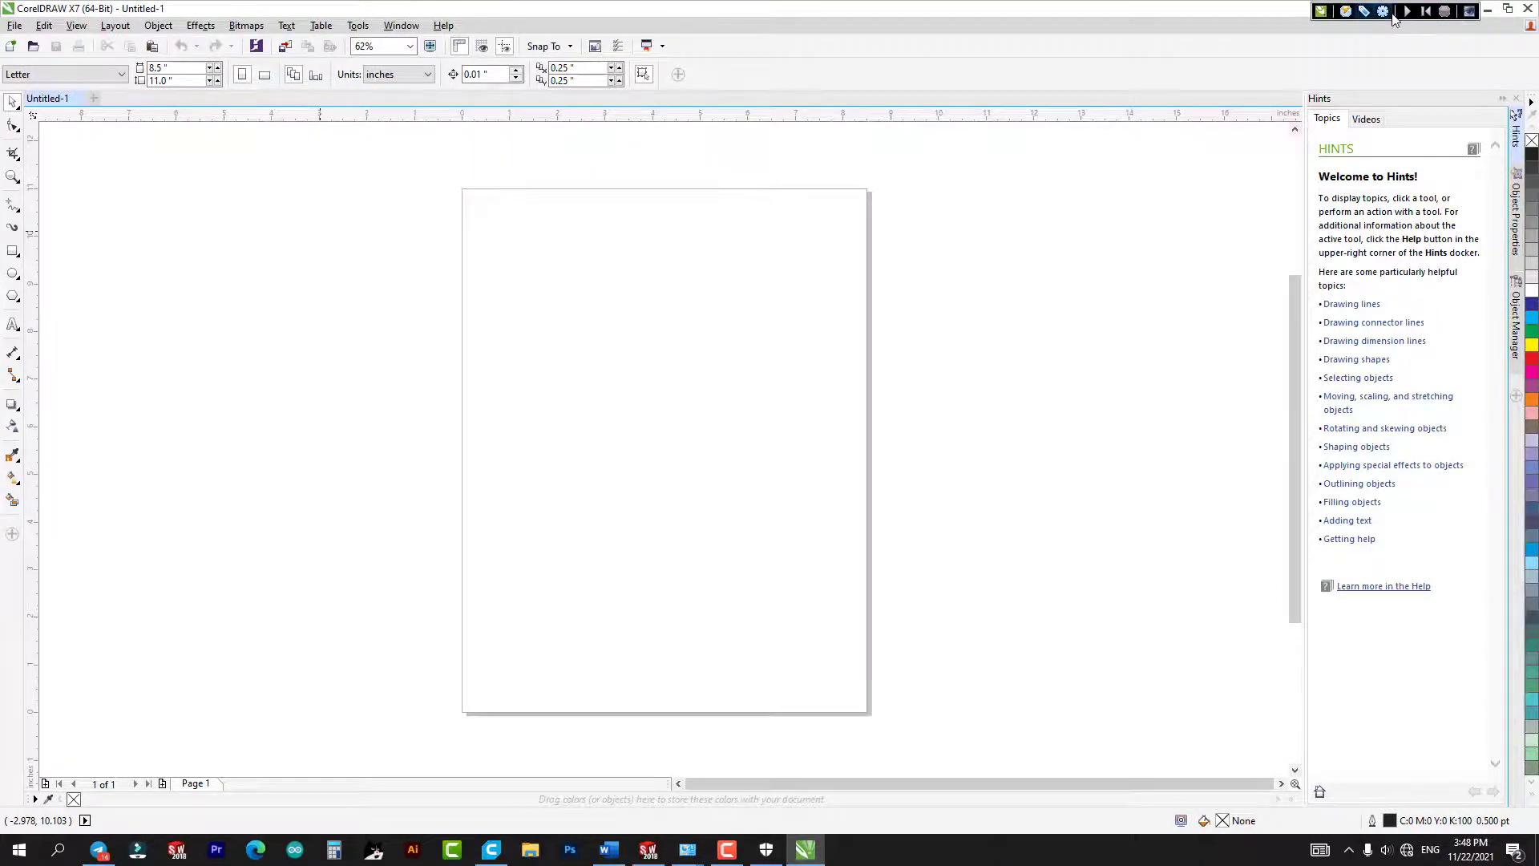
Choose the 6C6879-LASER-M2 mainboard in the engraving machine properties.
click(1382, 11)
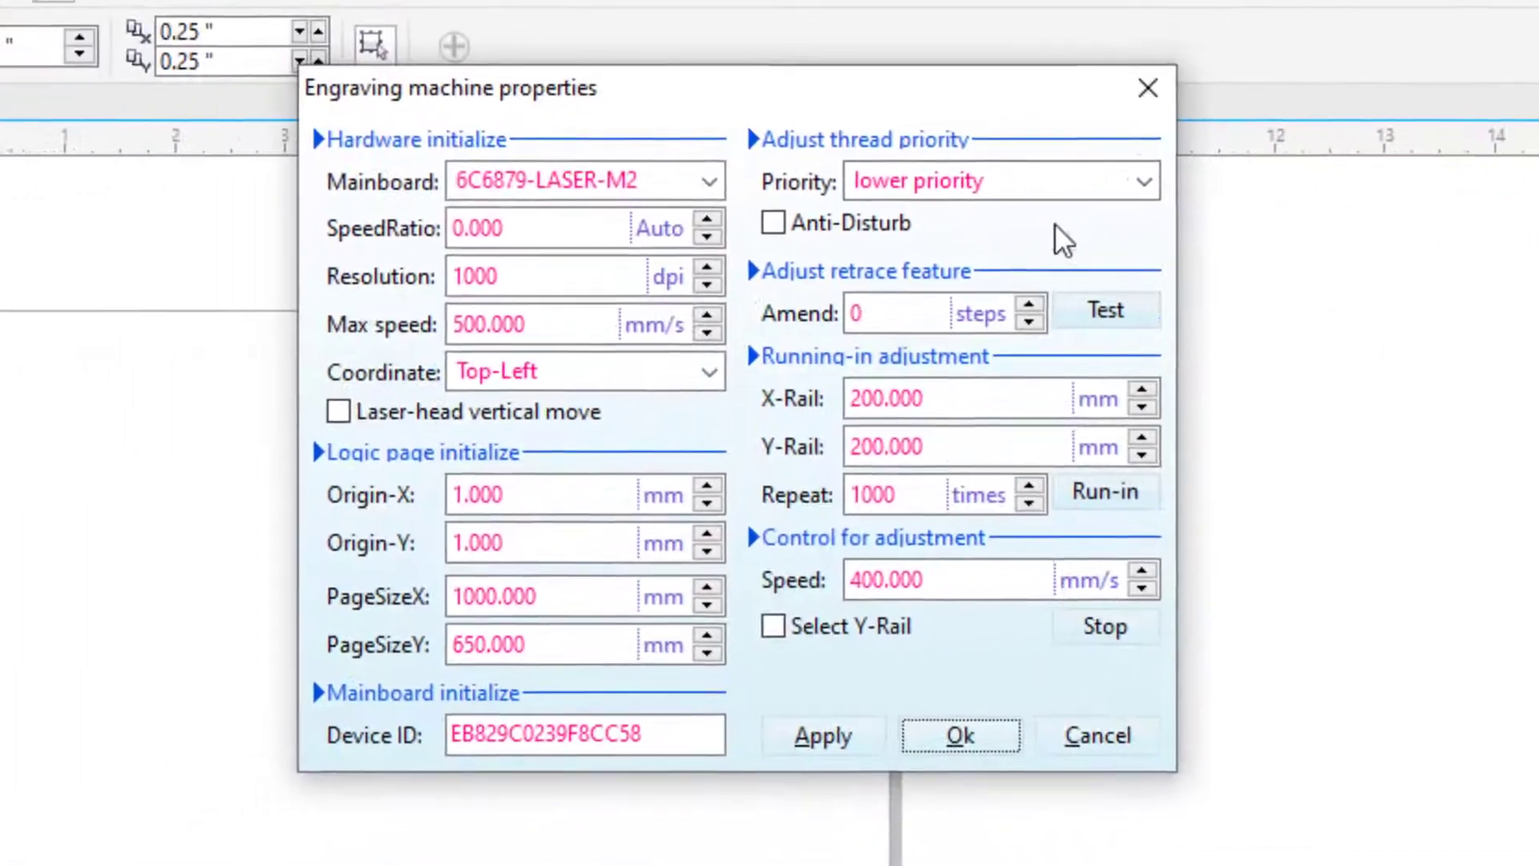
click(173, 630)
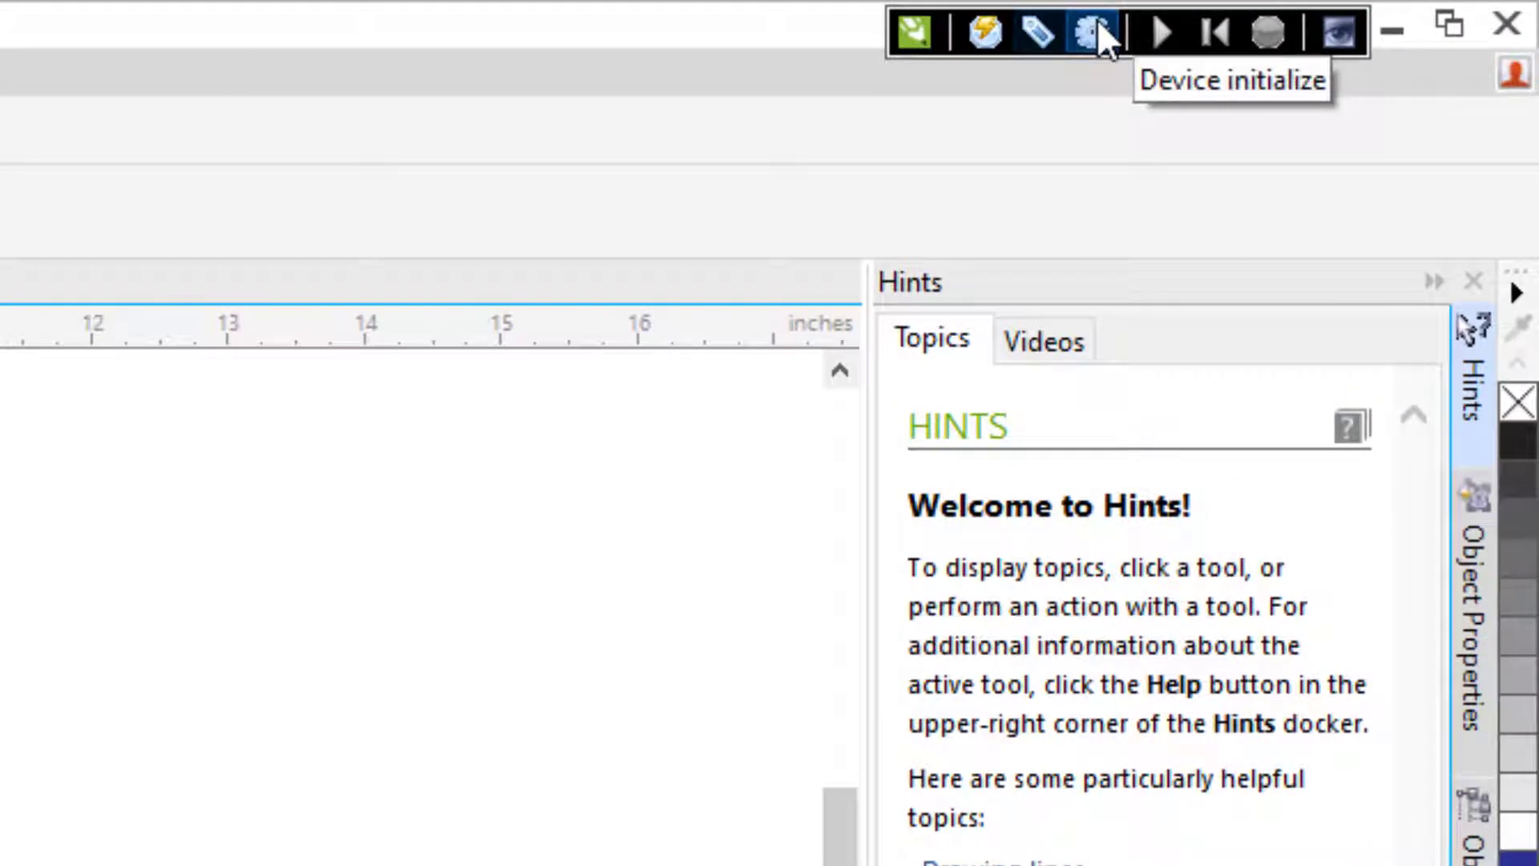
click(1095, 24)
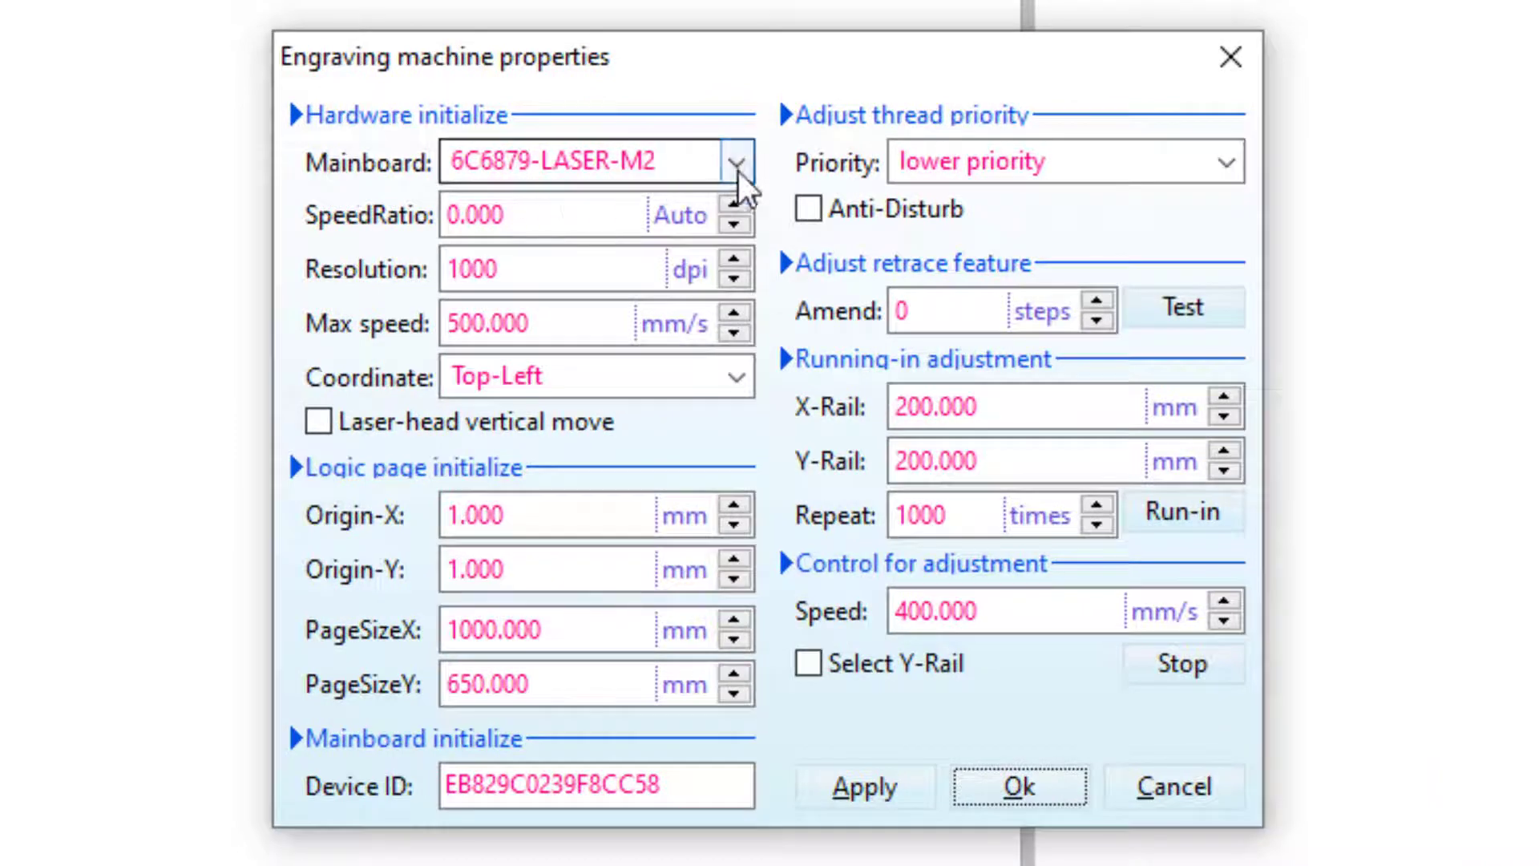
click(737, 164)
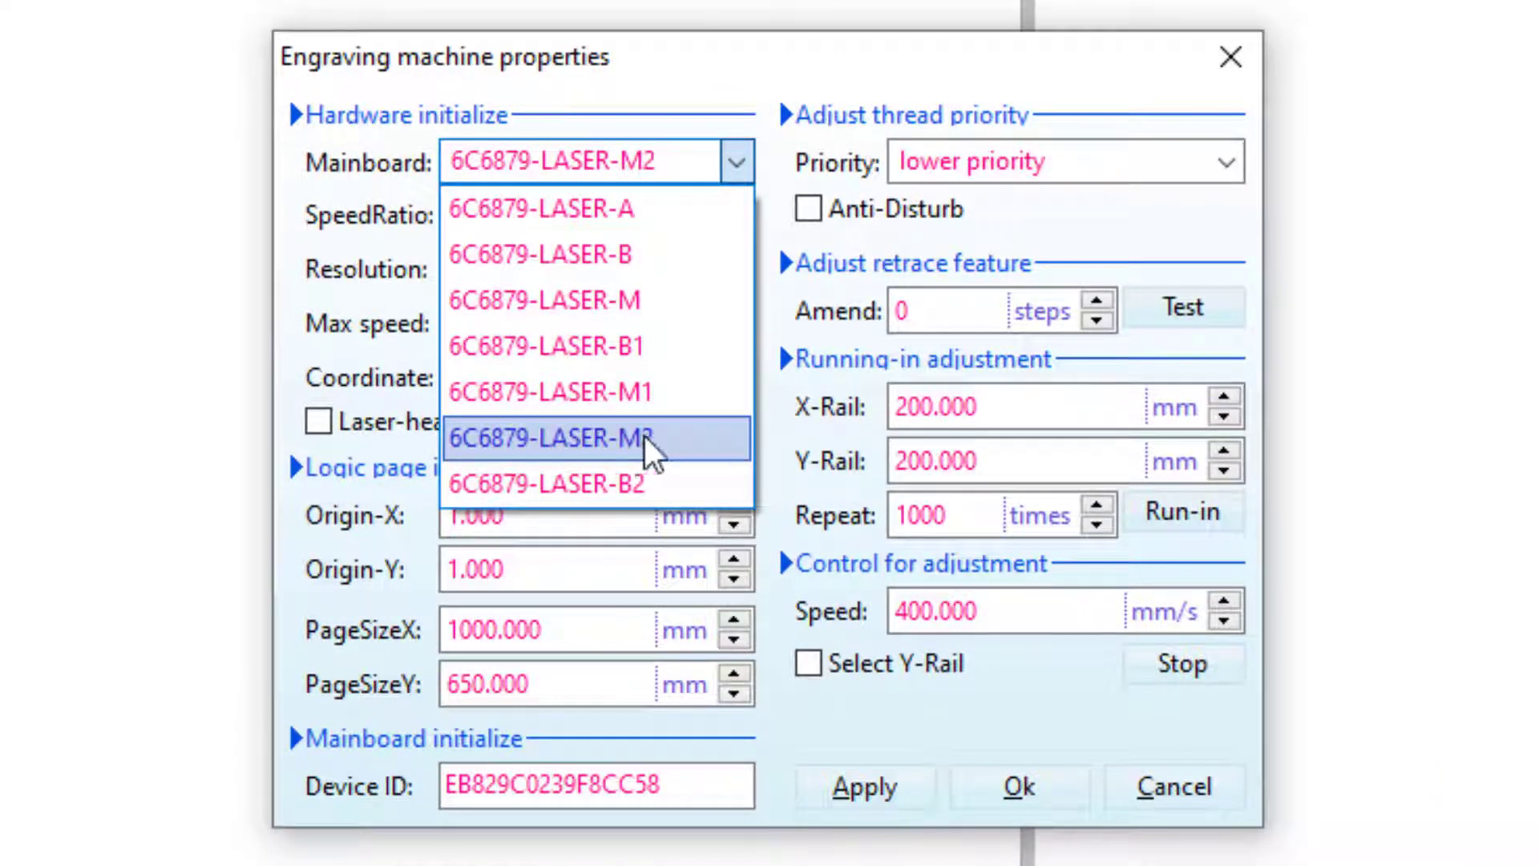
click(618, 446)
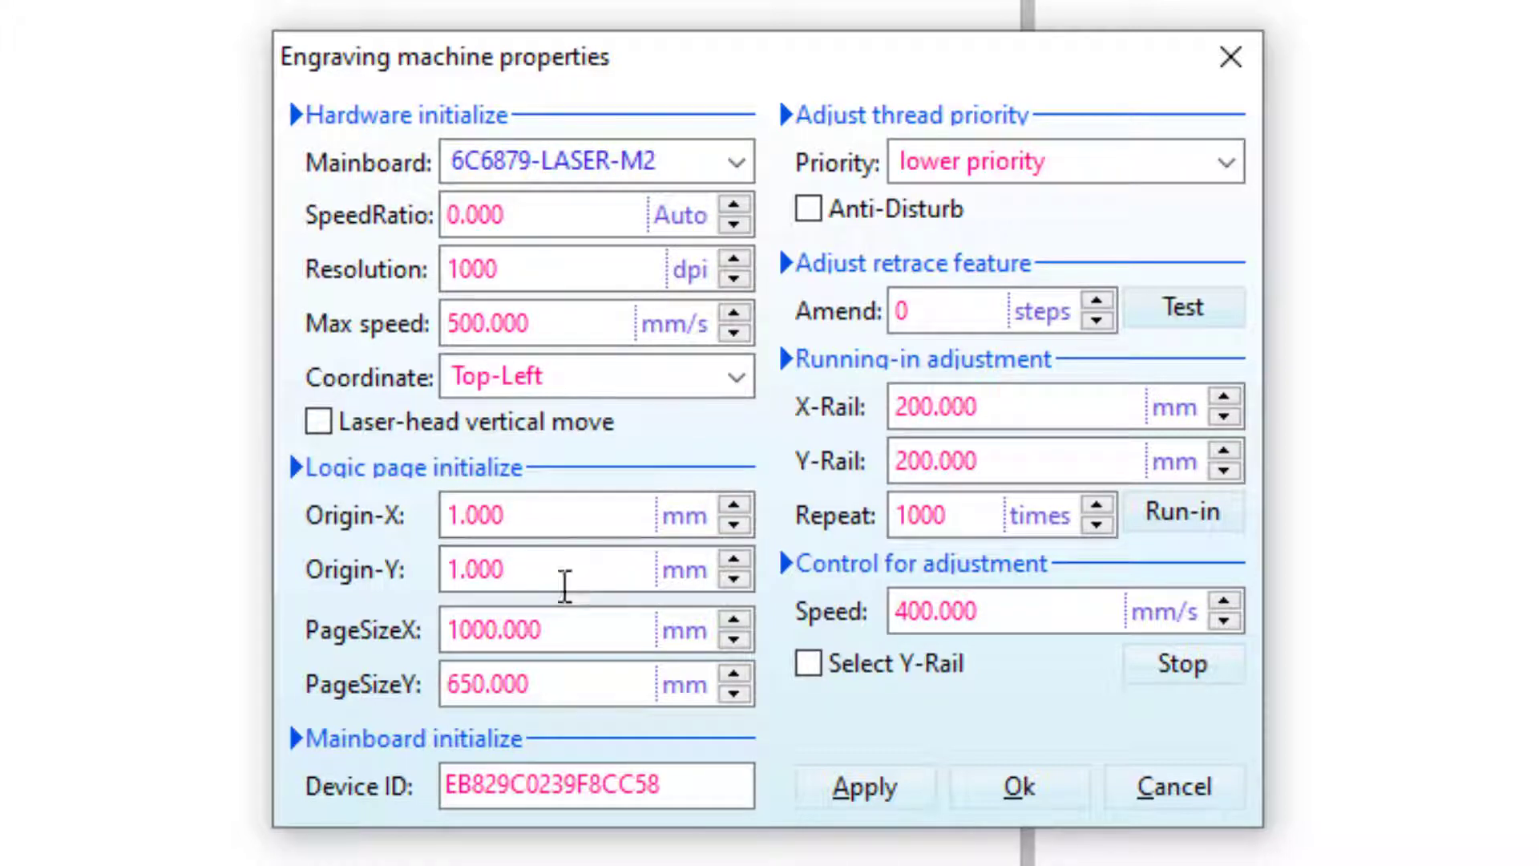
Set the engraving machine's logic page size to 400 mm in X and 600 mm in Y.
drag(543, 629, 416, 632)
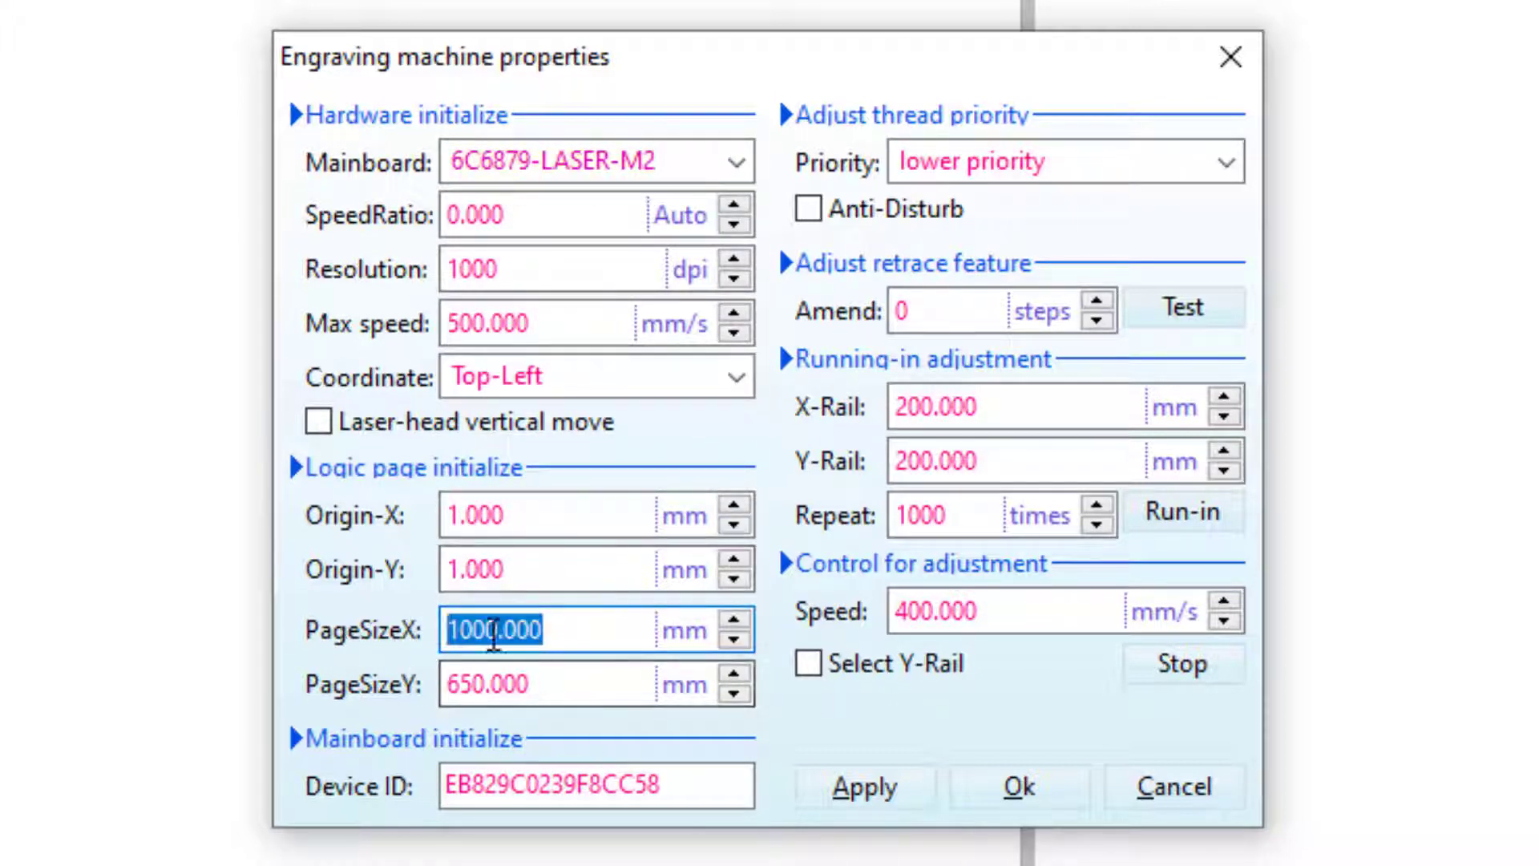
drag(588, 690, 440, 688)
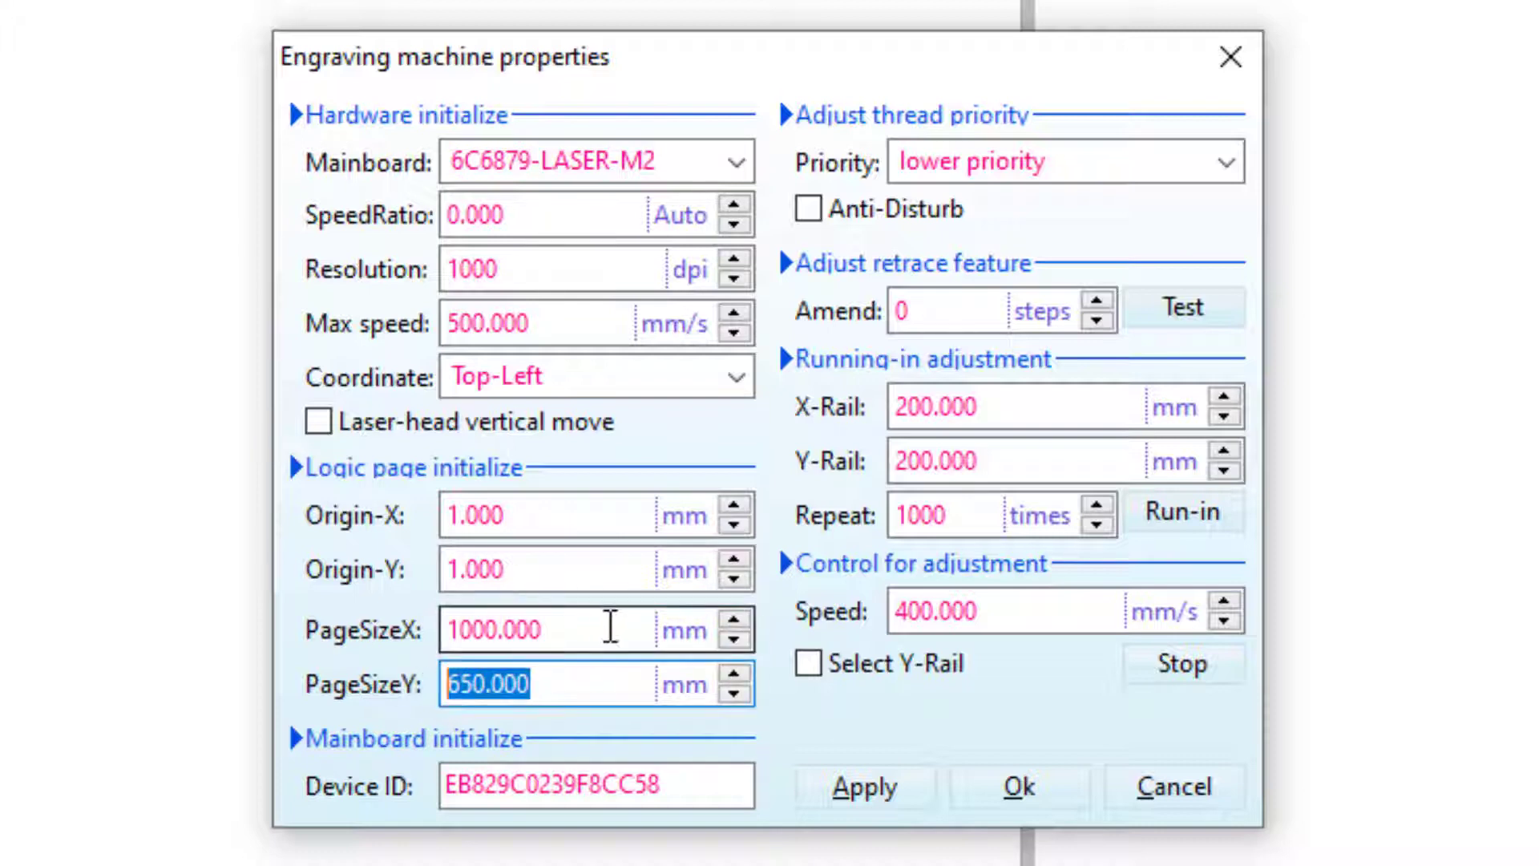
drag(588, 630, 364, 633)
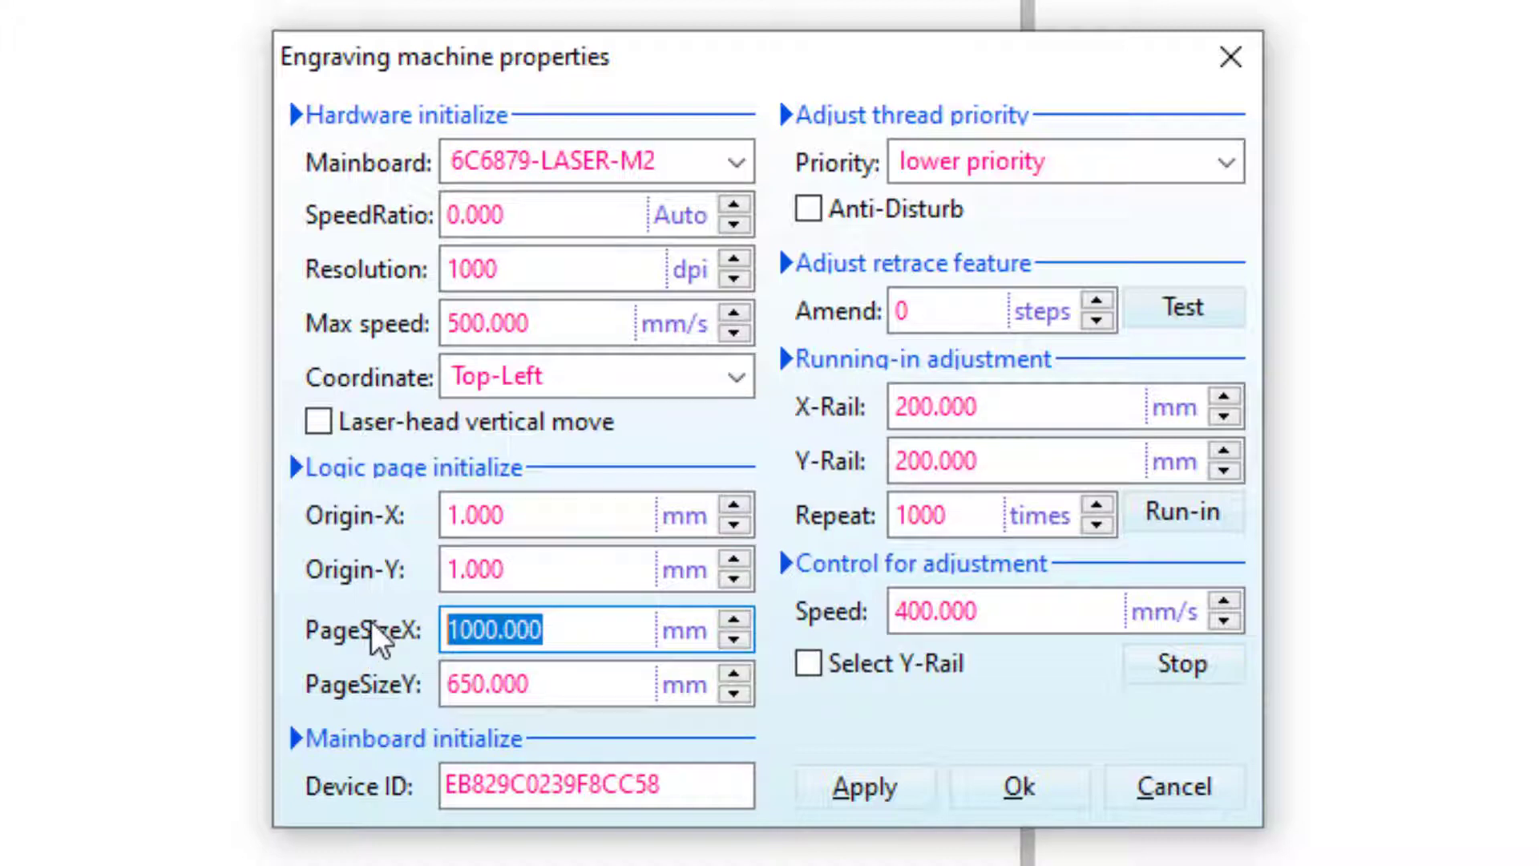
text(400)
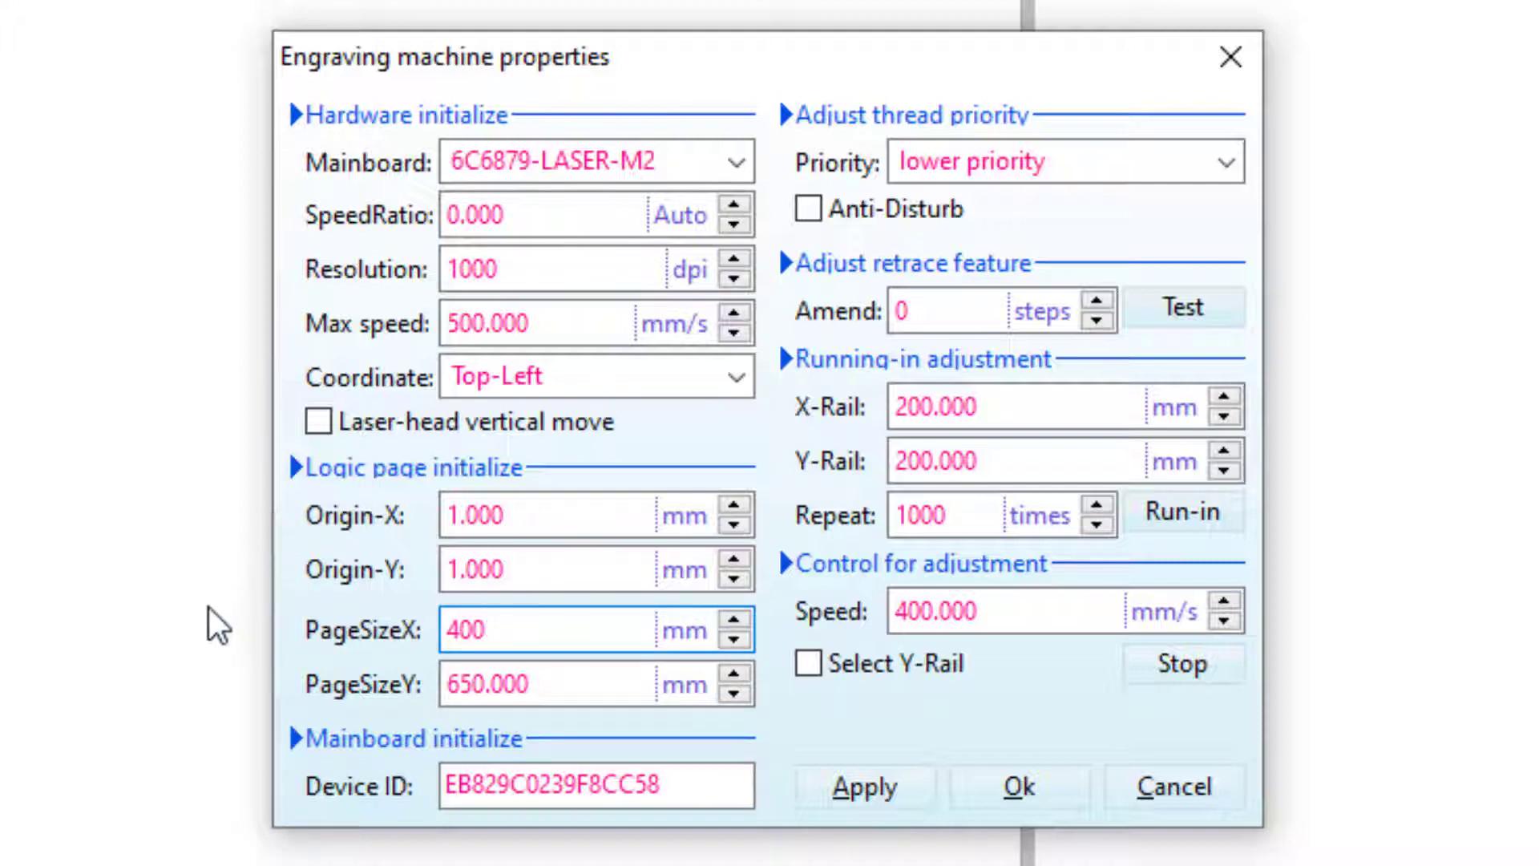
drag(562, 683, 366, 688)
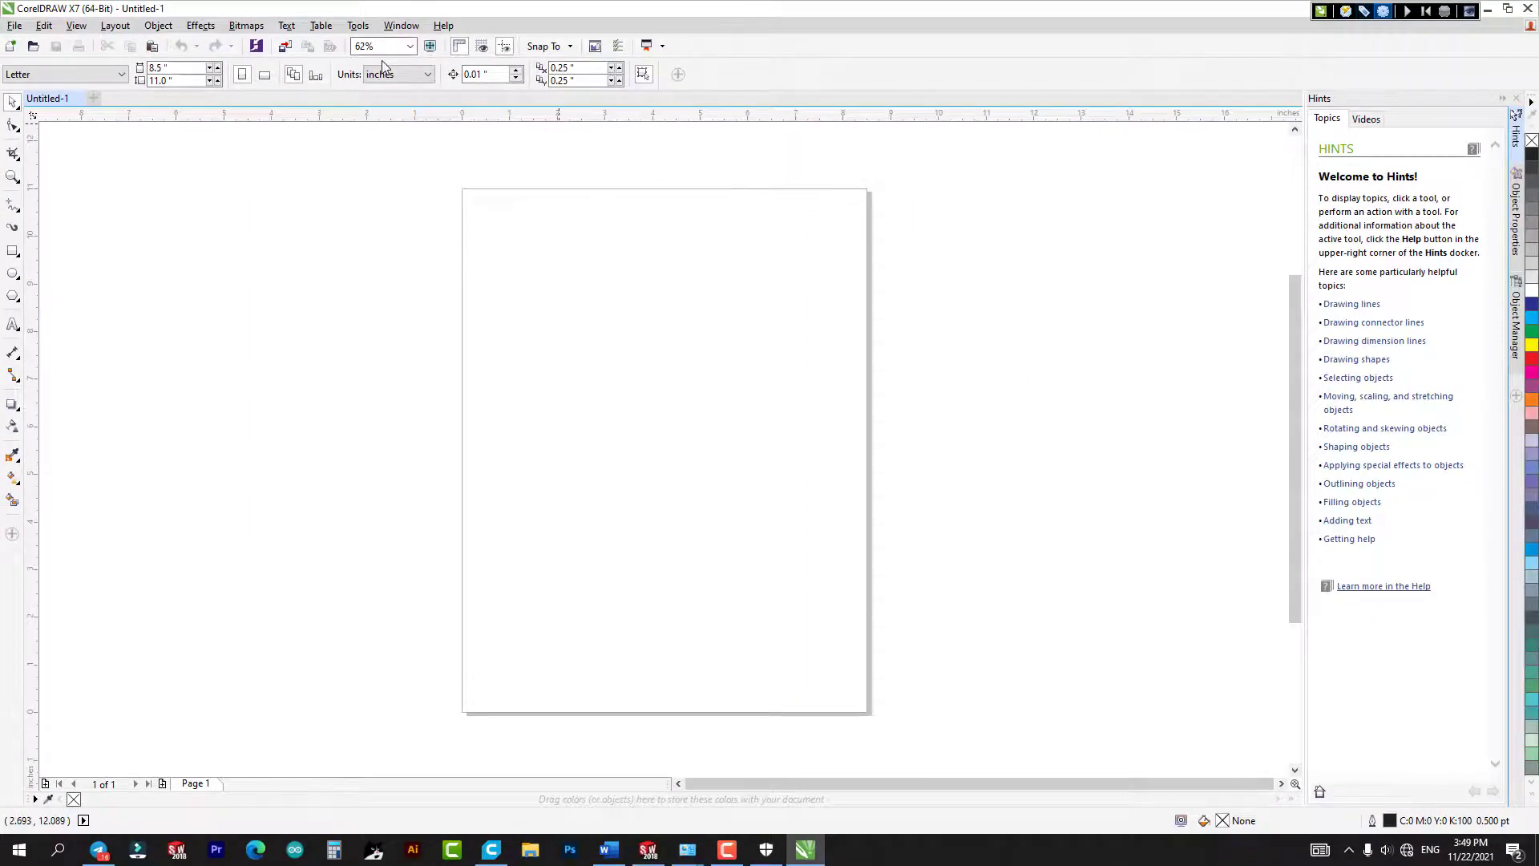
Set the document's drawing units to millimeters.
click(397, 74)
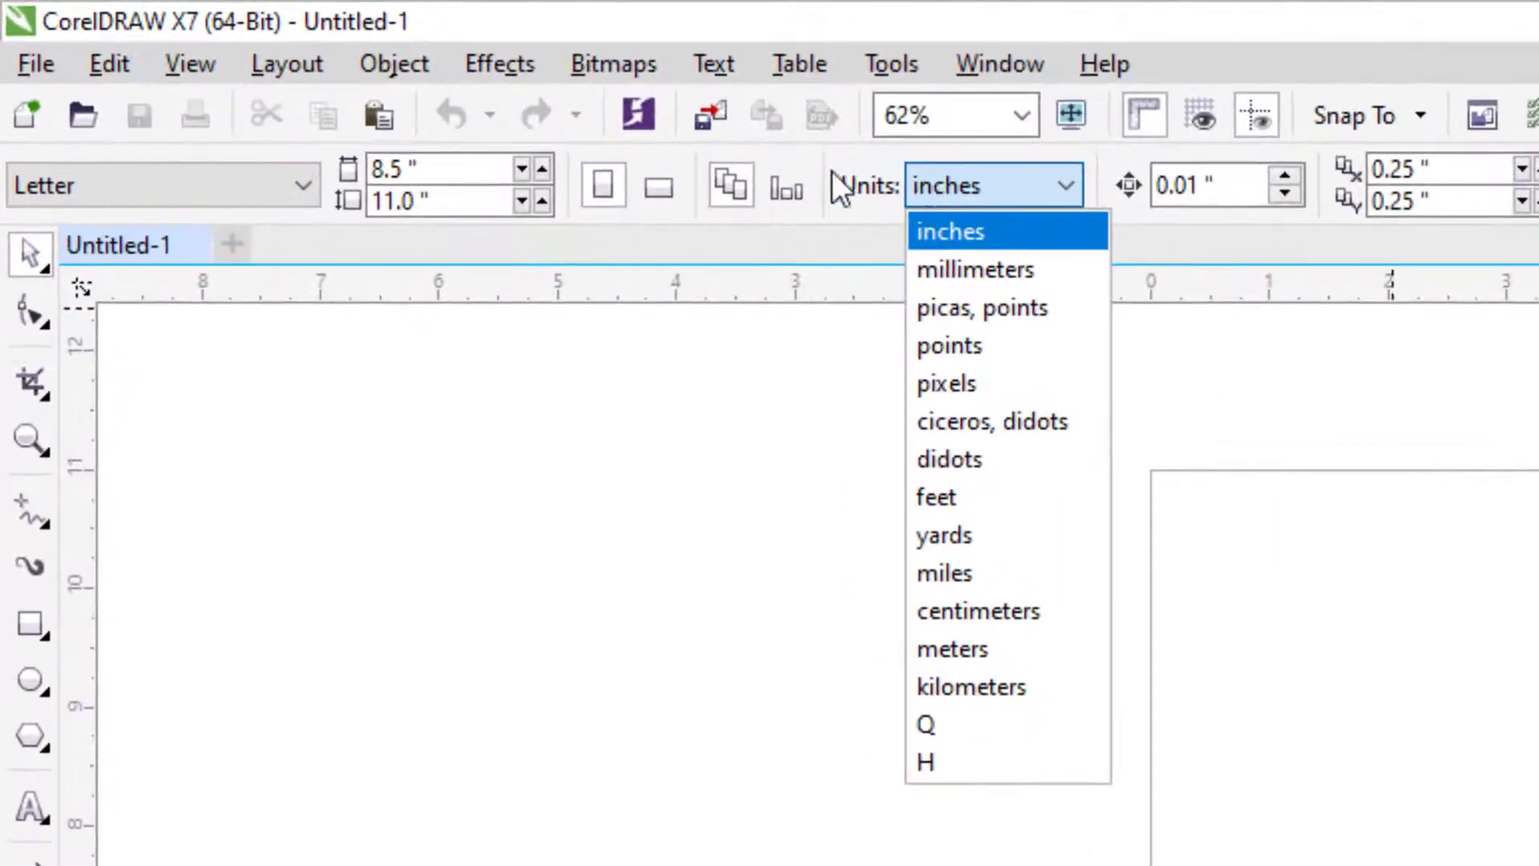
click(985, 267)
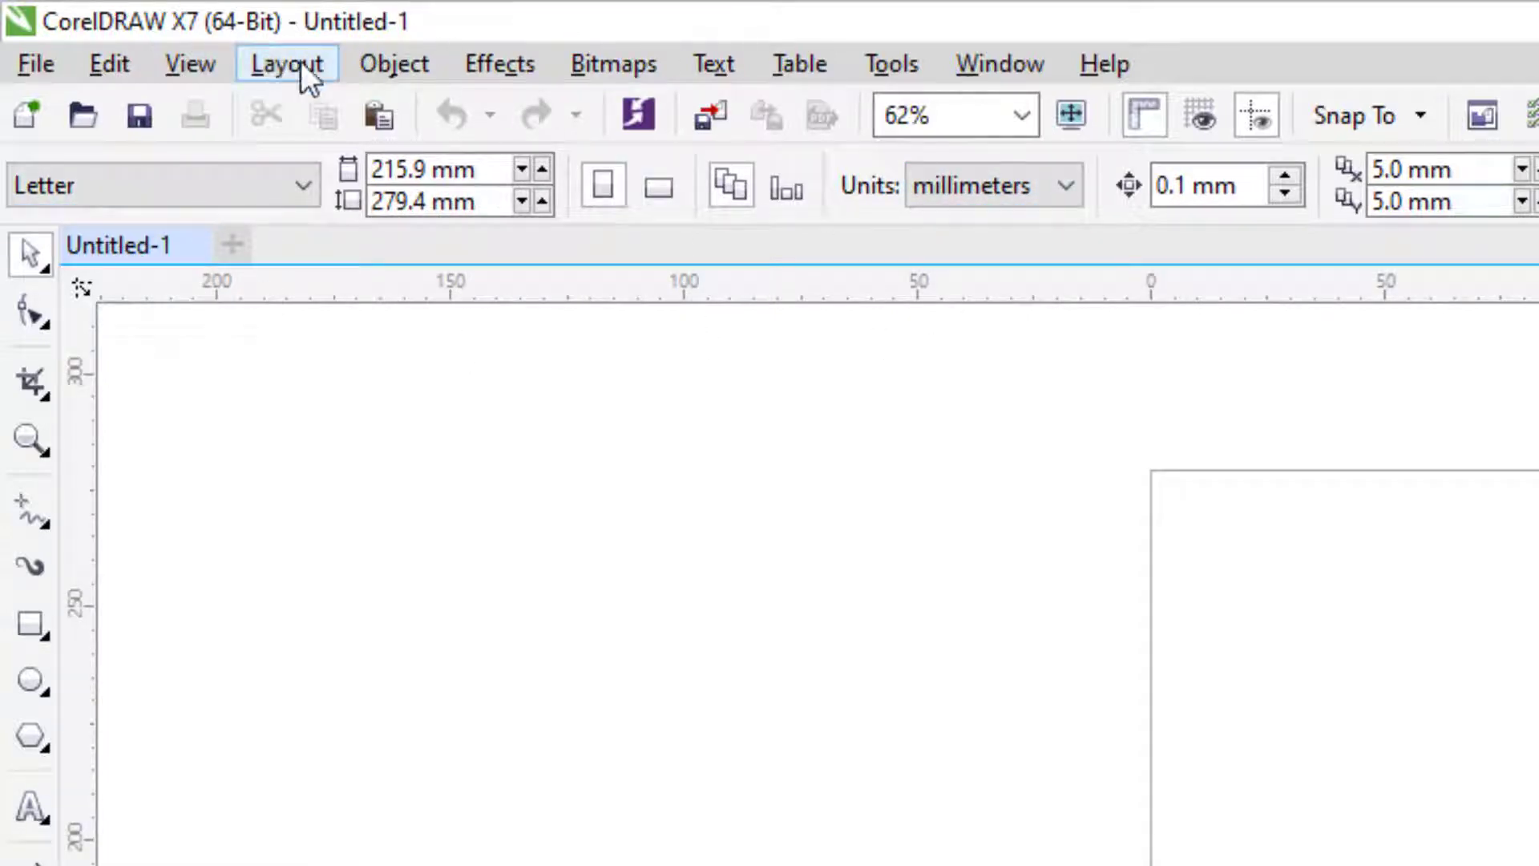
Close the Hints docker and bring up the Object Manager for the document.
click(1001, 62)
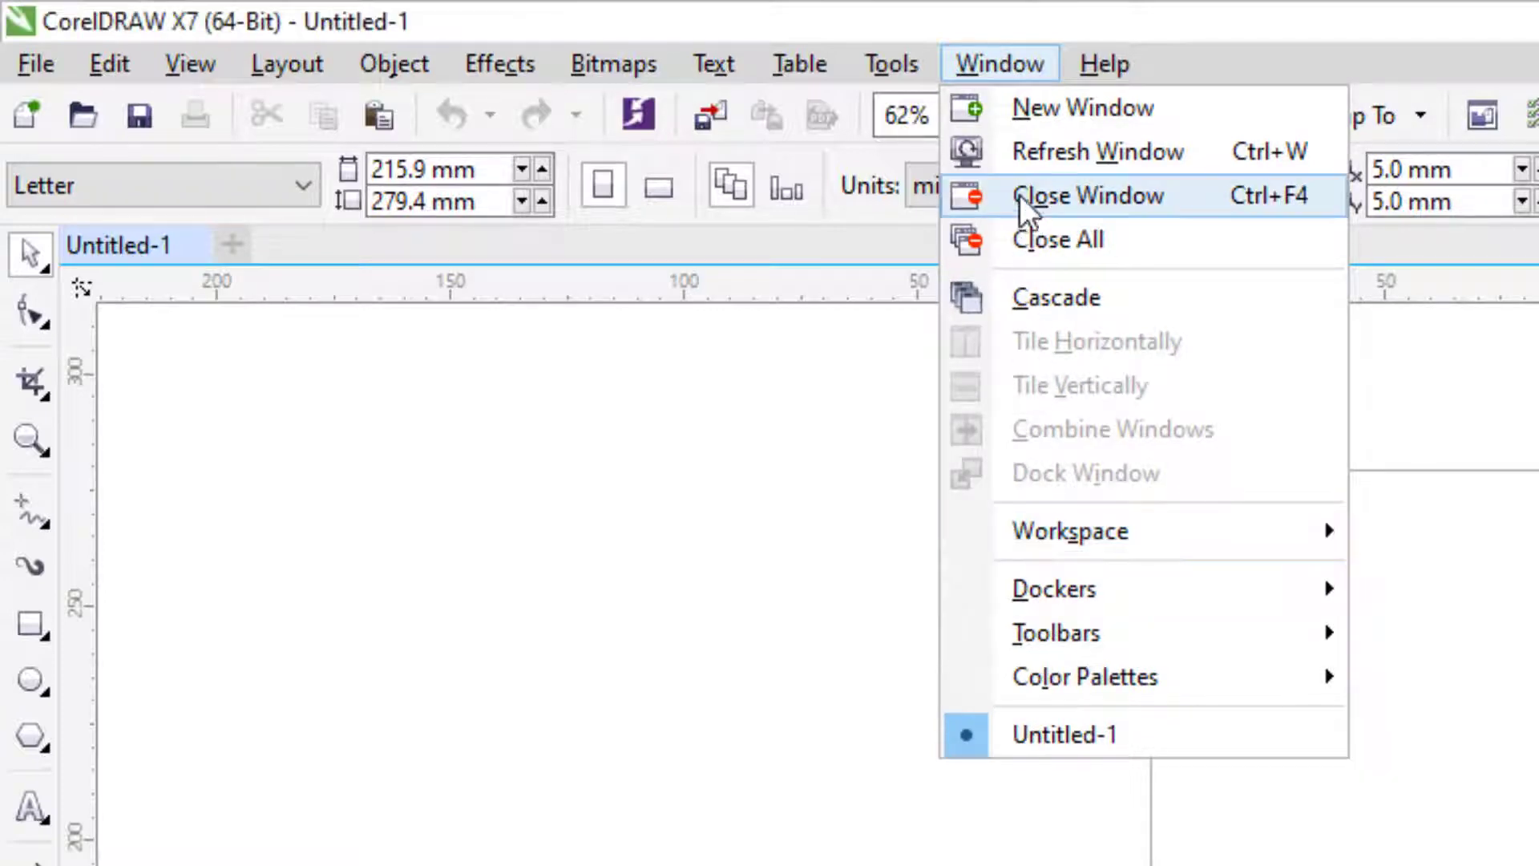
mouse_move(382, 74)
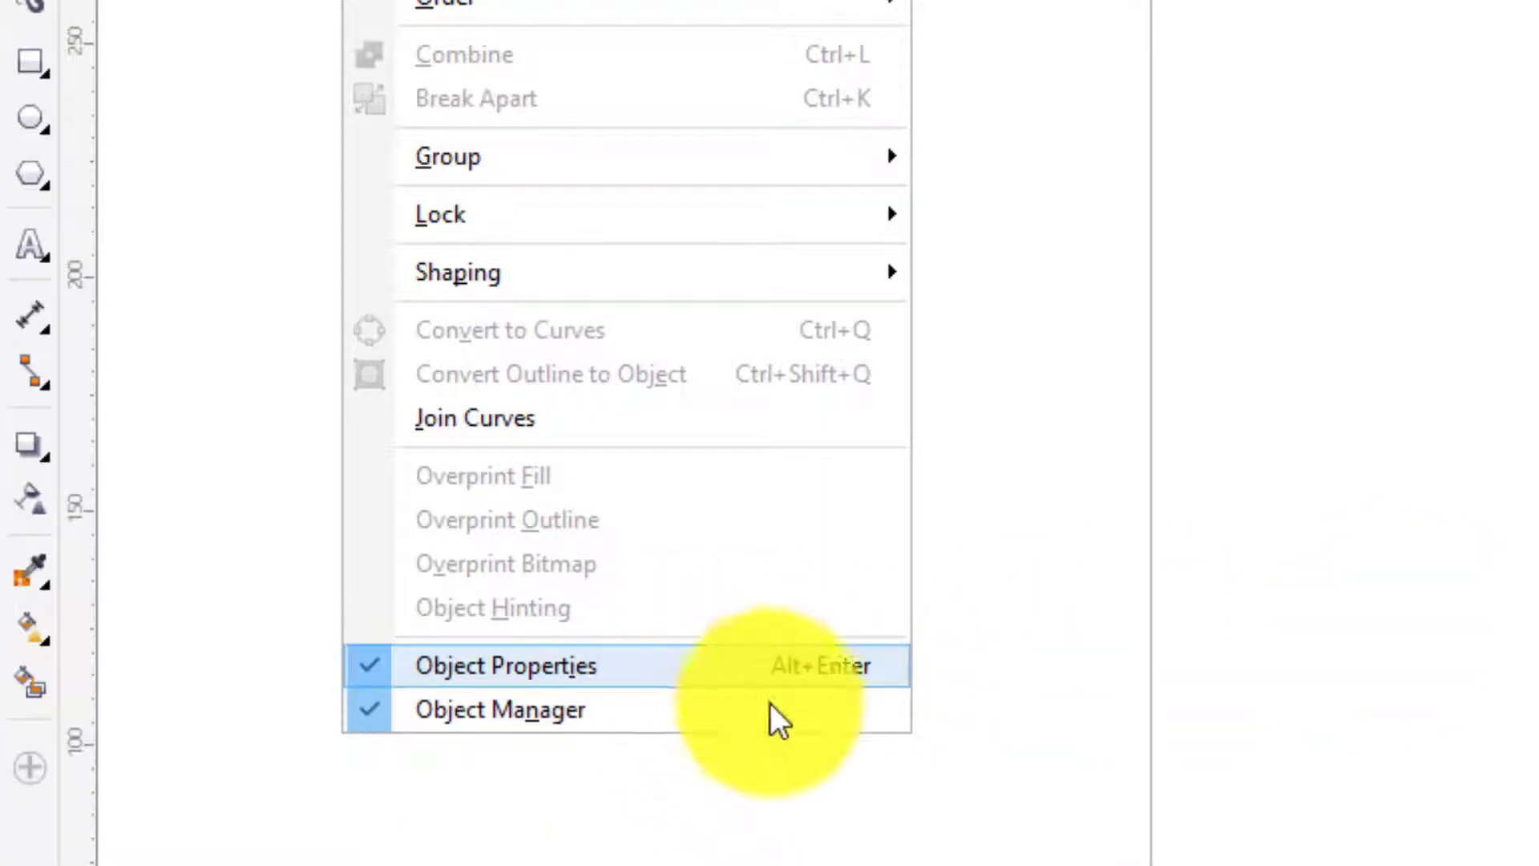
click(1513, 128)
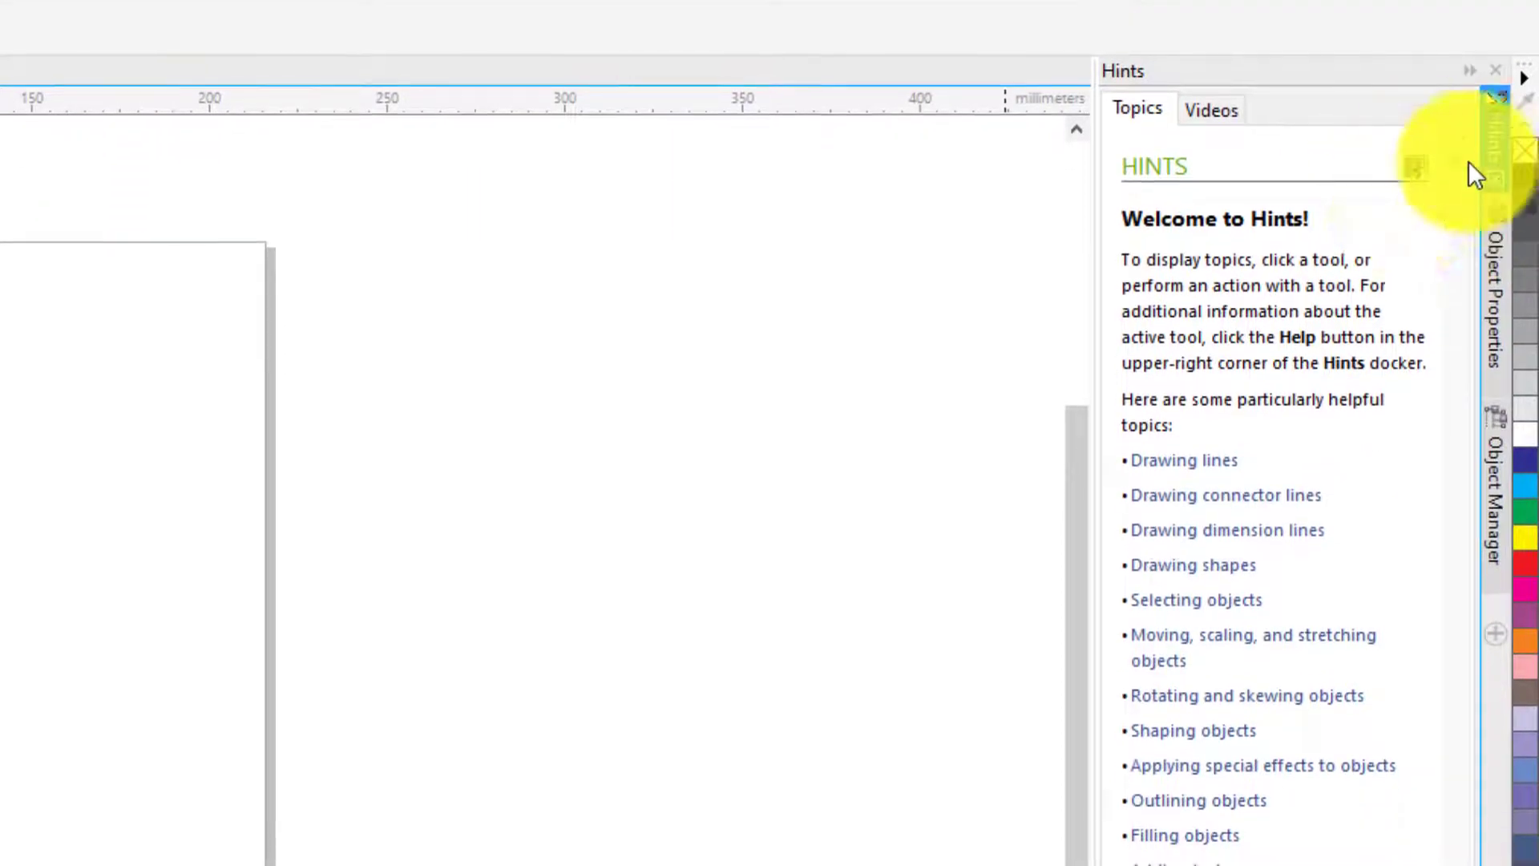
click(1491, 216)
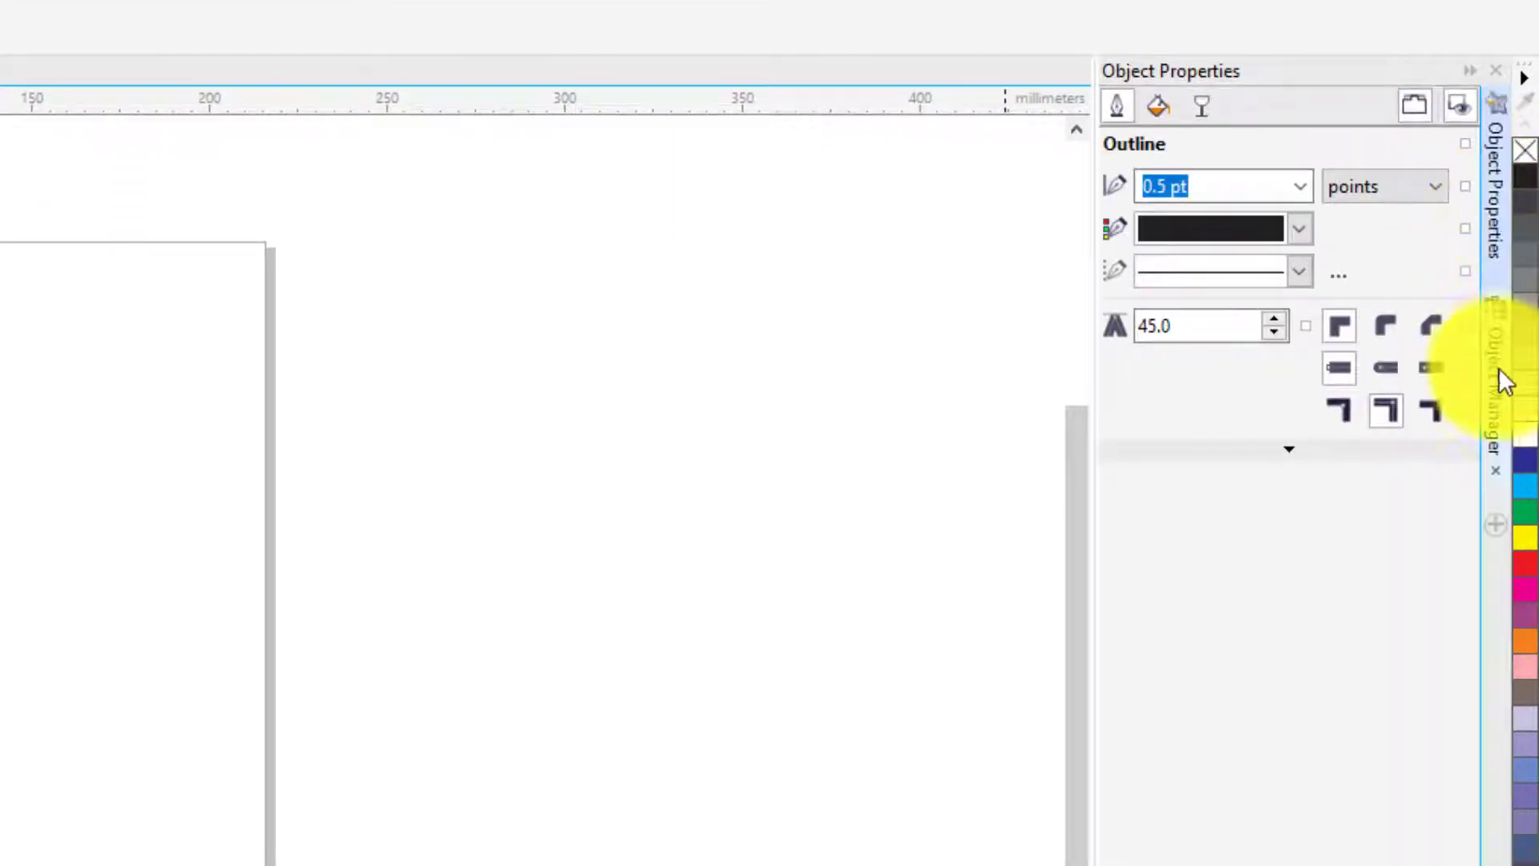
click(1498, 368)
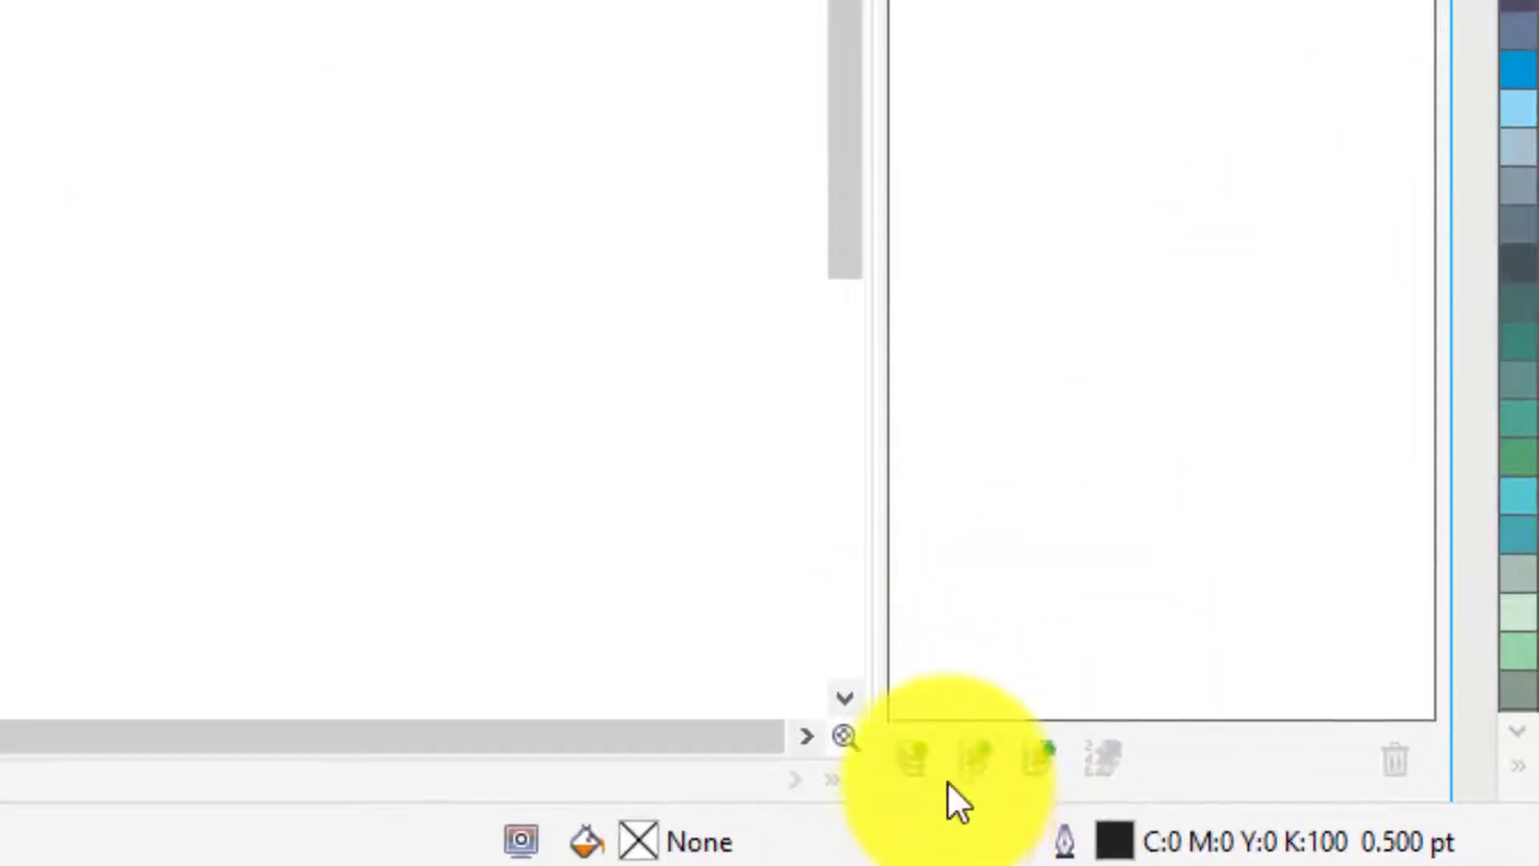
Add four new layers to Page 1.
click(911, 655)
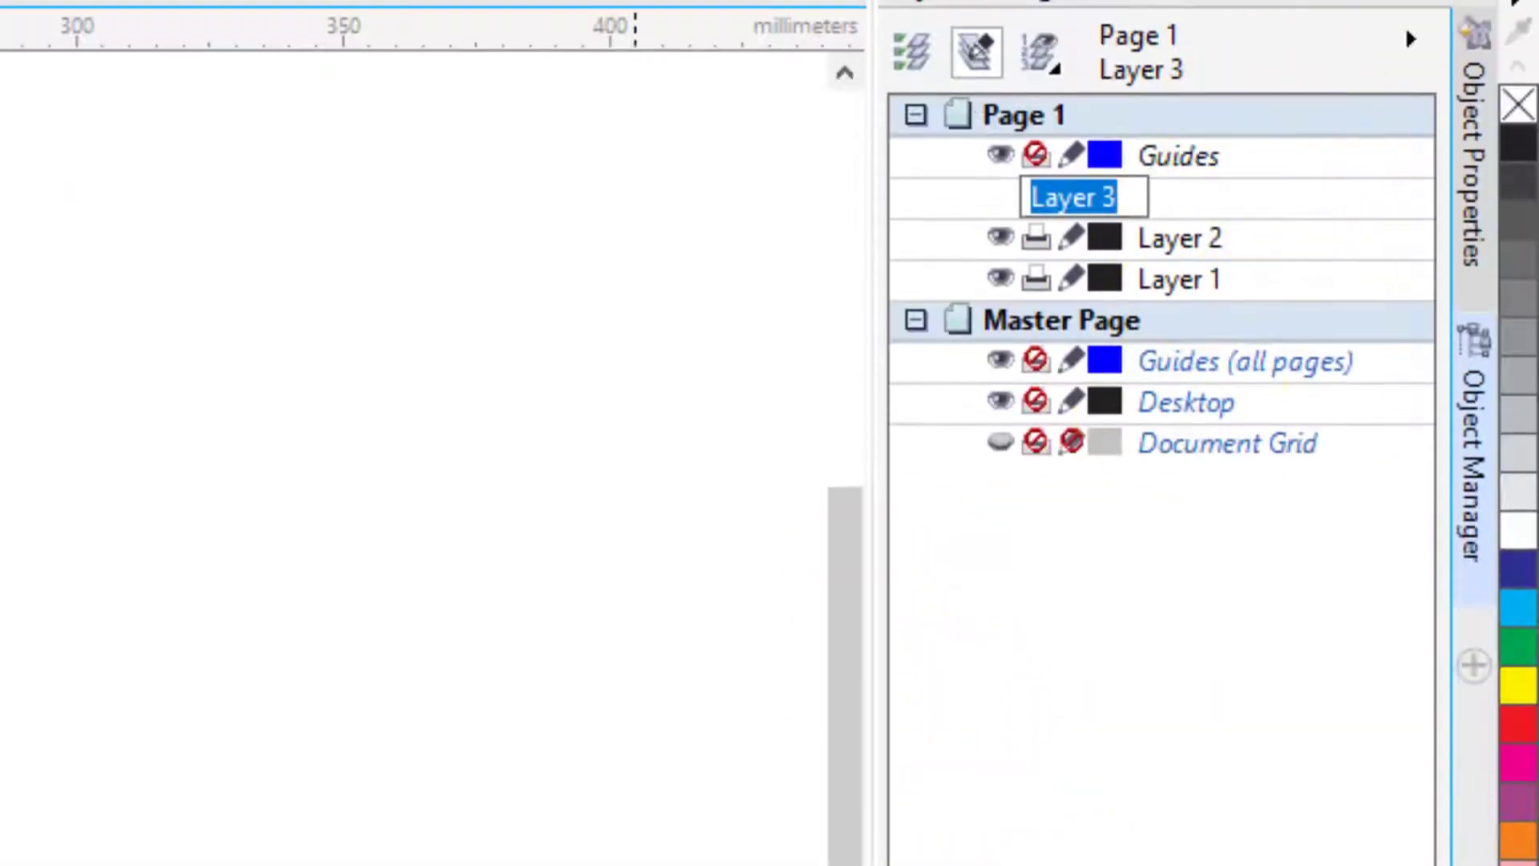
click(912, 865)
click(912, 865)
click(682, 838)
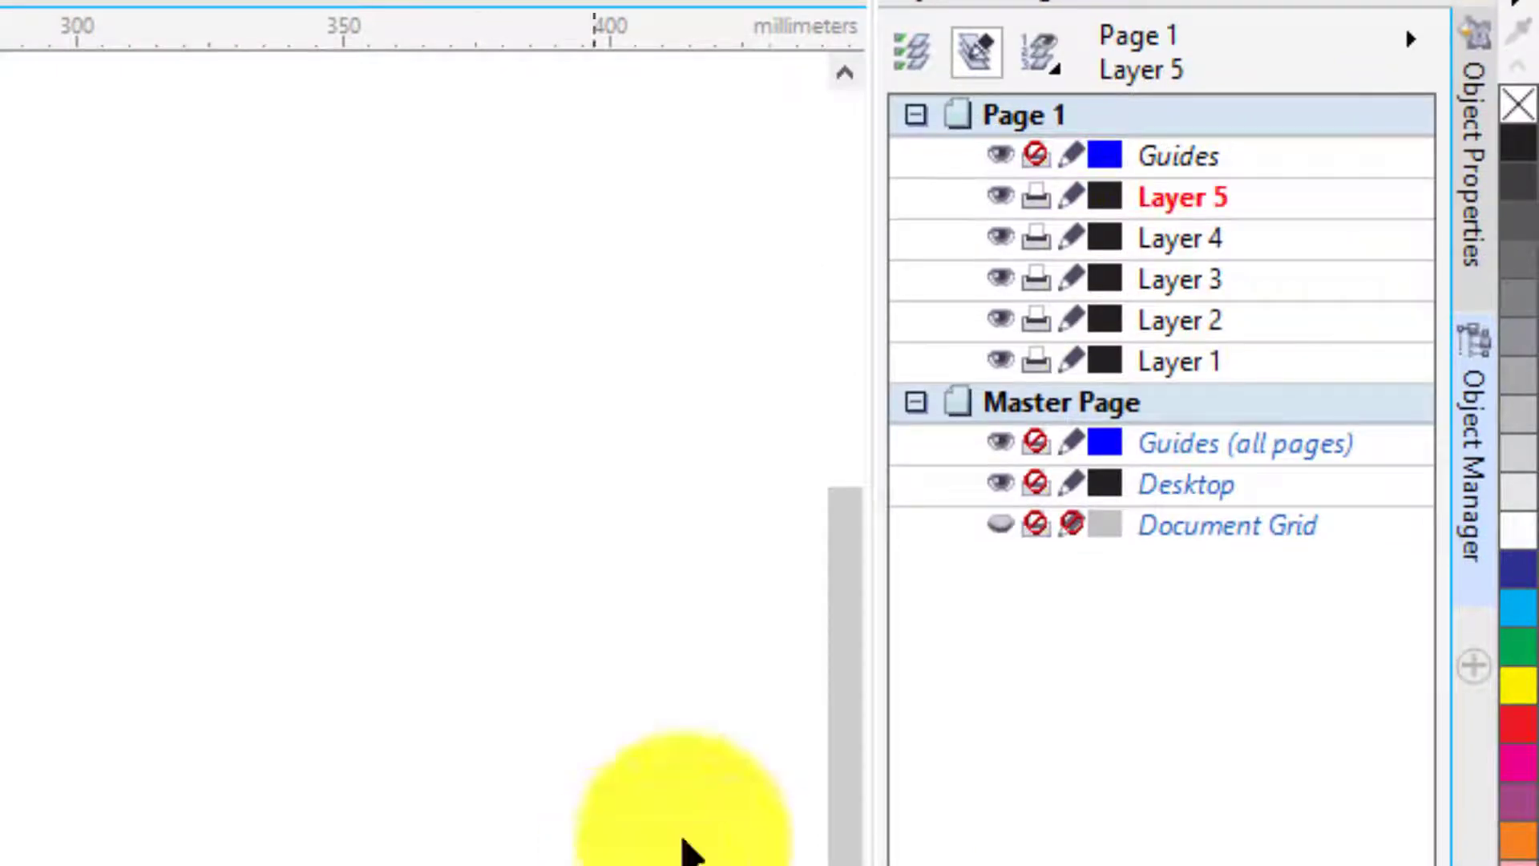
Place the artistic text "HIGRGHIUQHU" on Layer 5 in the upper part of the page.
click(1223, 201)
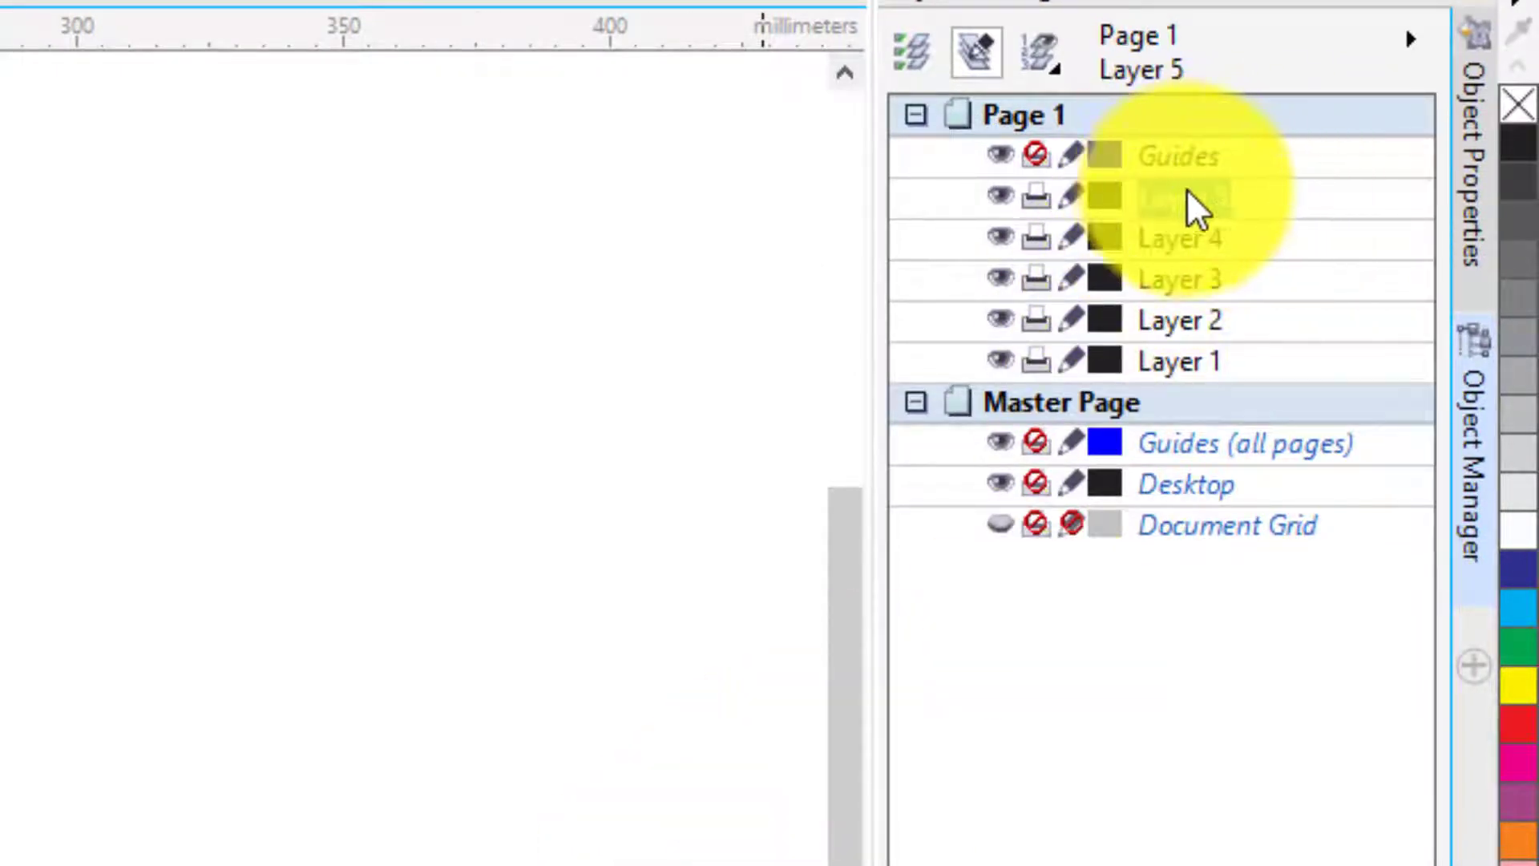
click(20, 321)
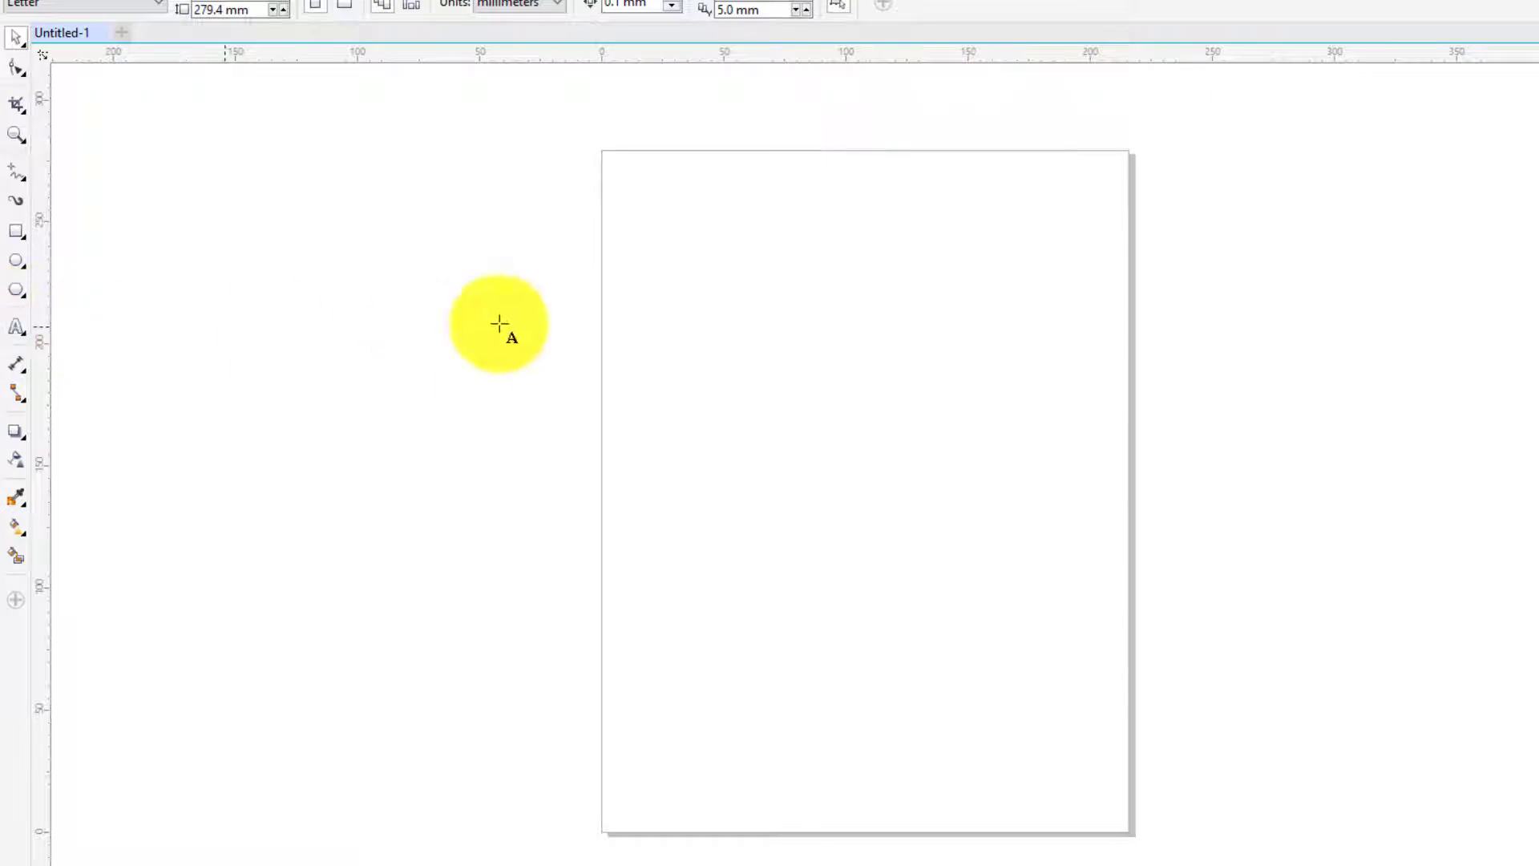
click(741, 339)
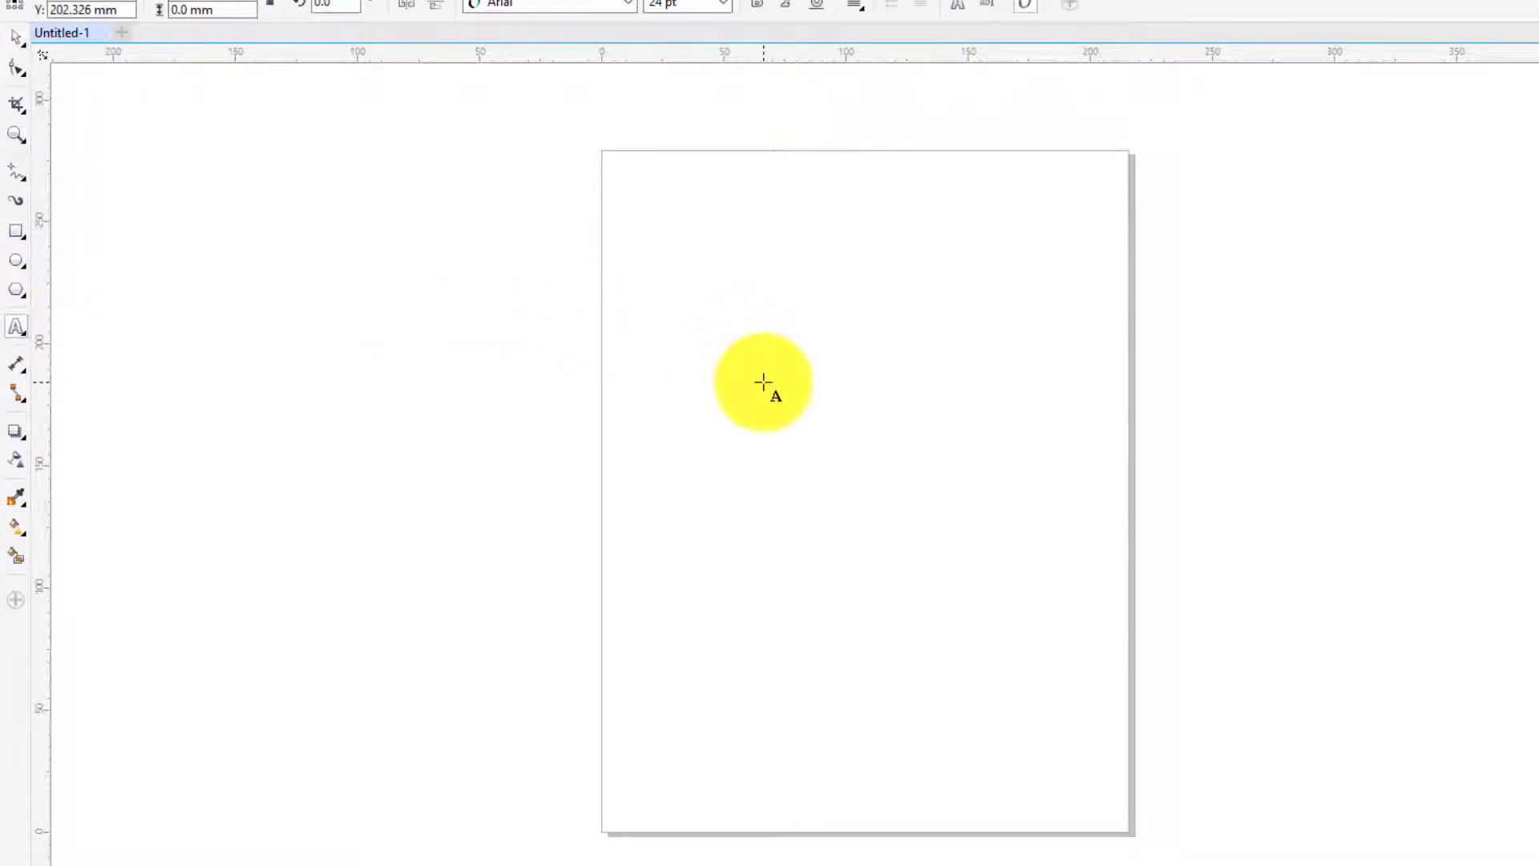
text(HIGRGHIUQHU)
key(ctrl+space)
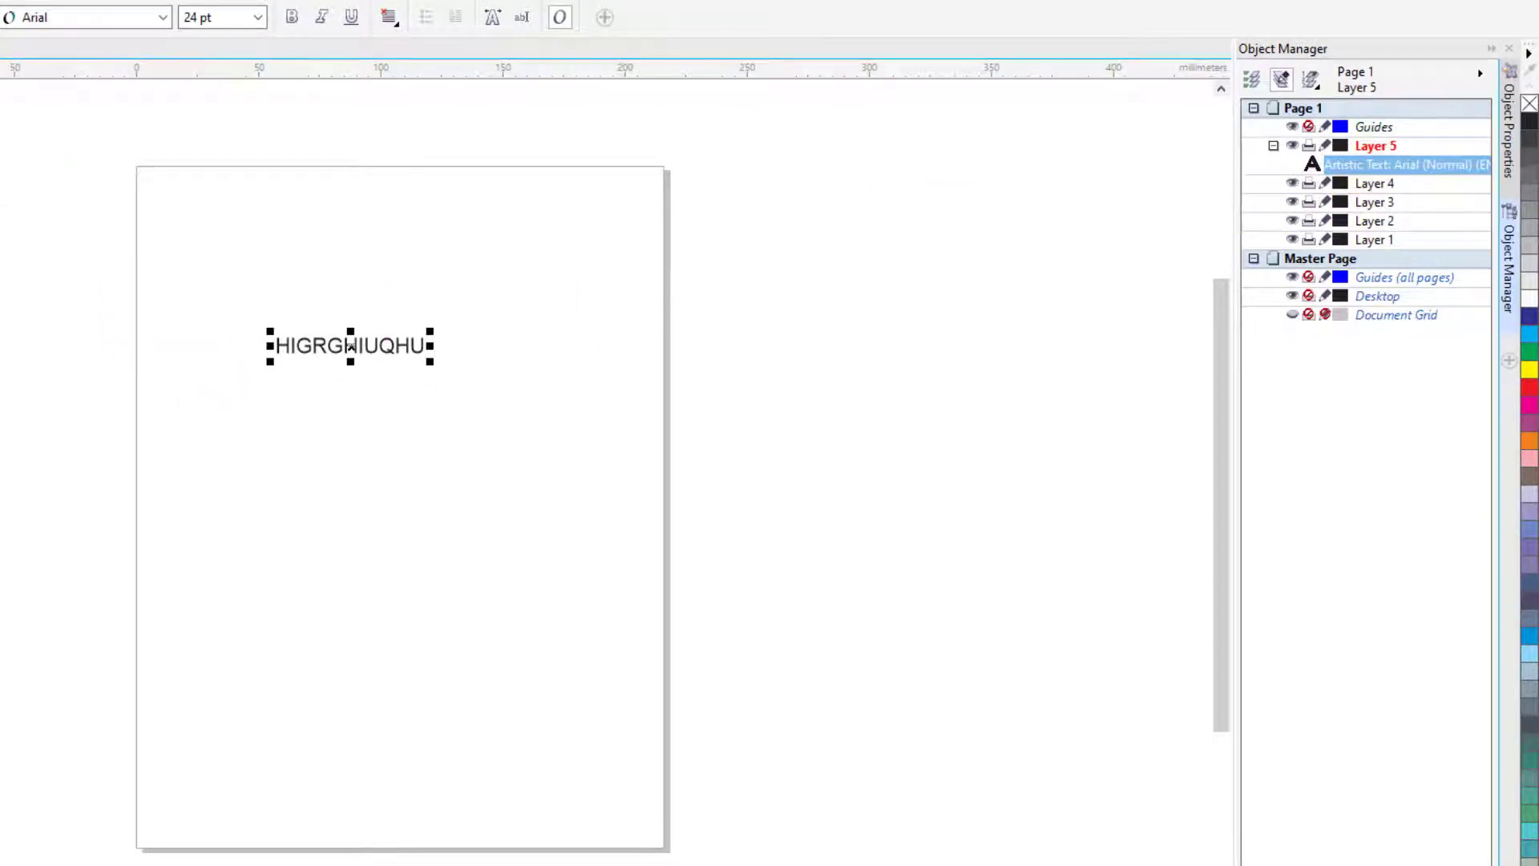
click(16, 46)
Draw a rectangle around the text on Layer 4.
click(1384, 184)
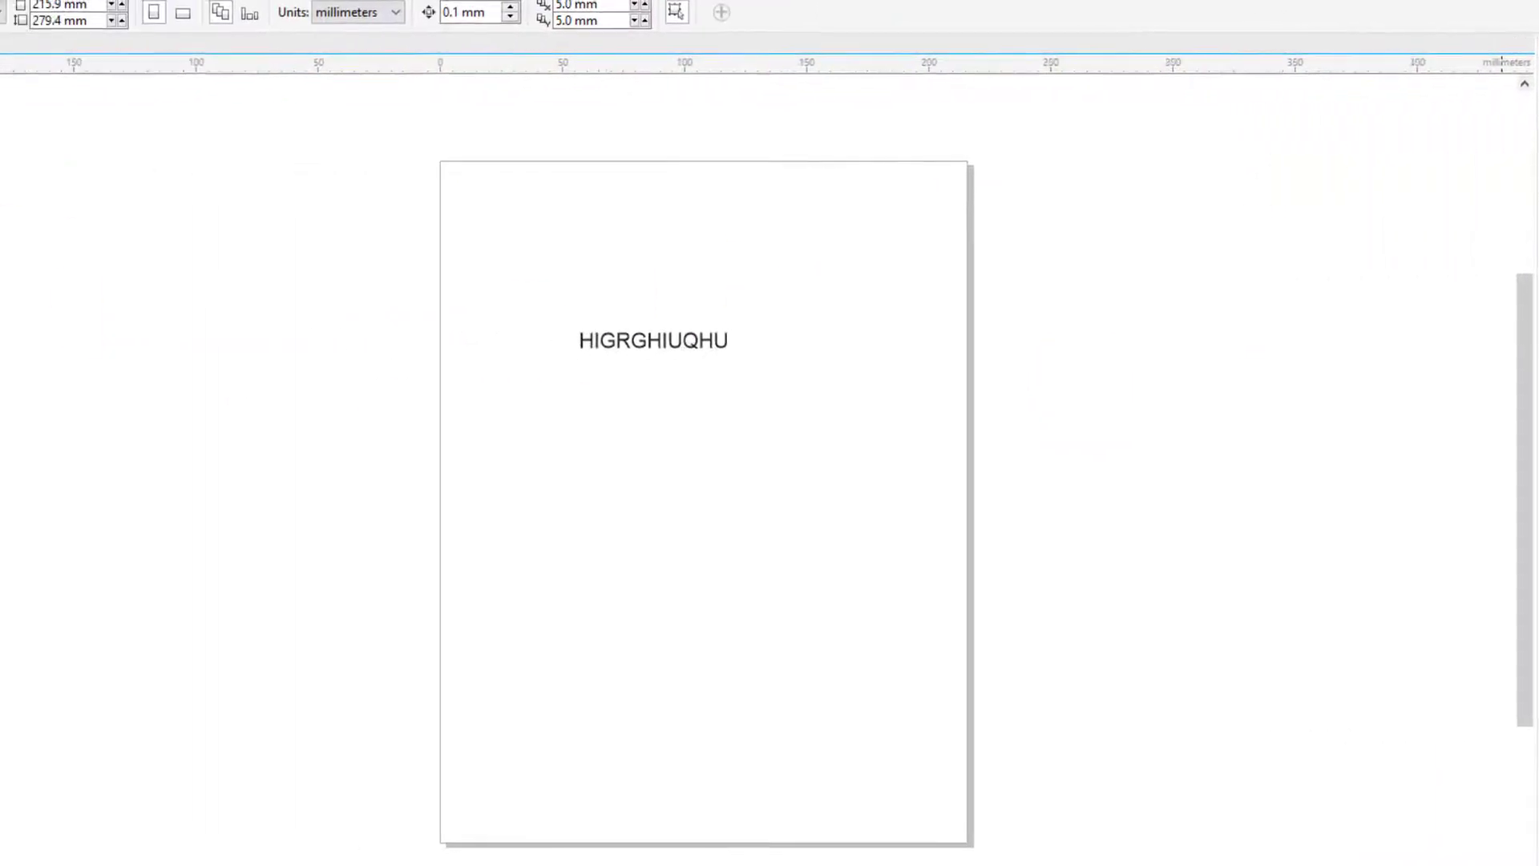
click(17, 237)
drag(689, 264, 1076, 485)
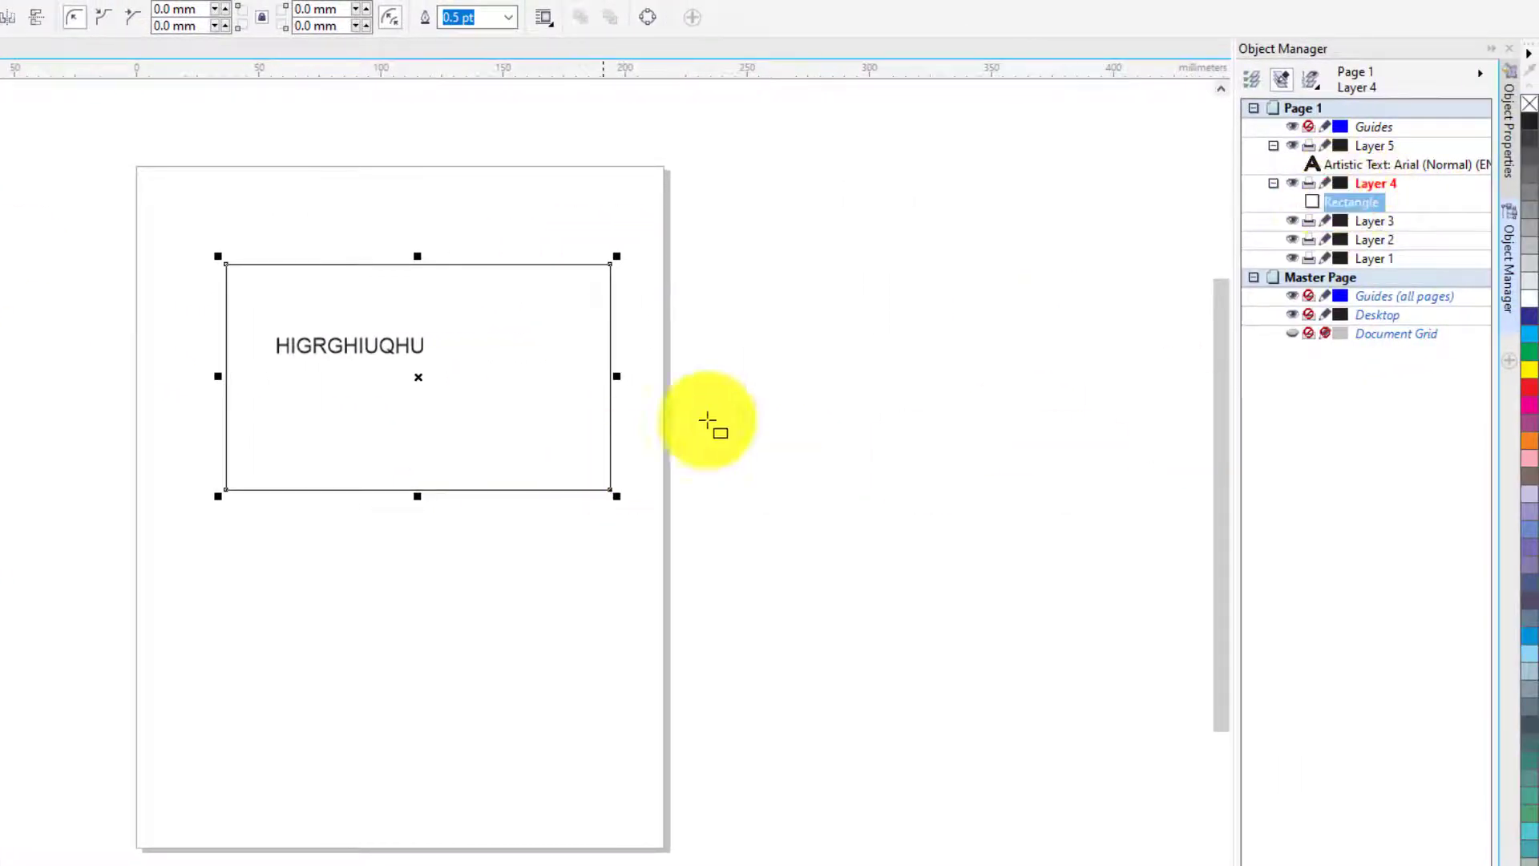
click(792, 399)
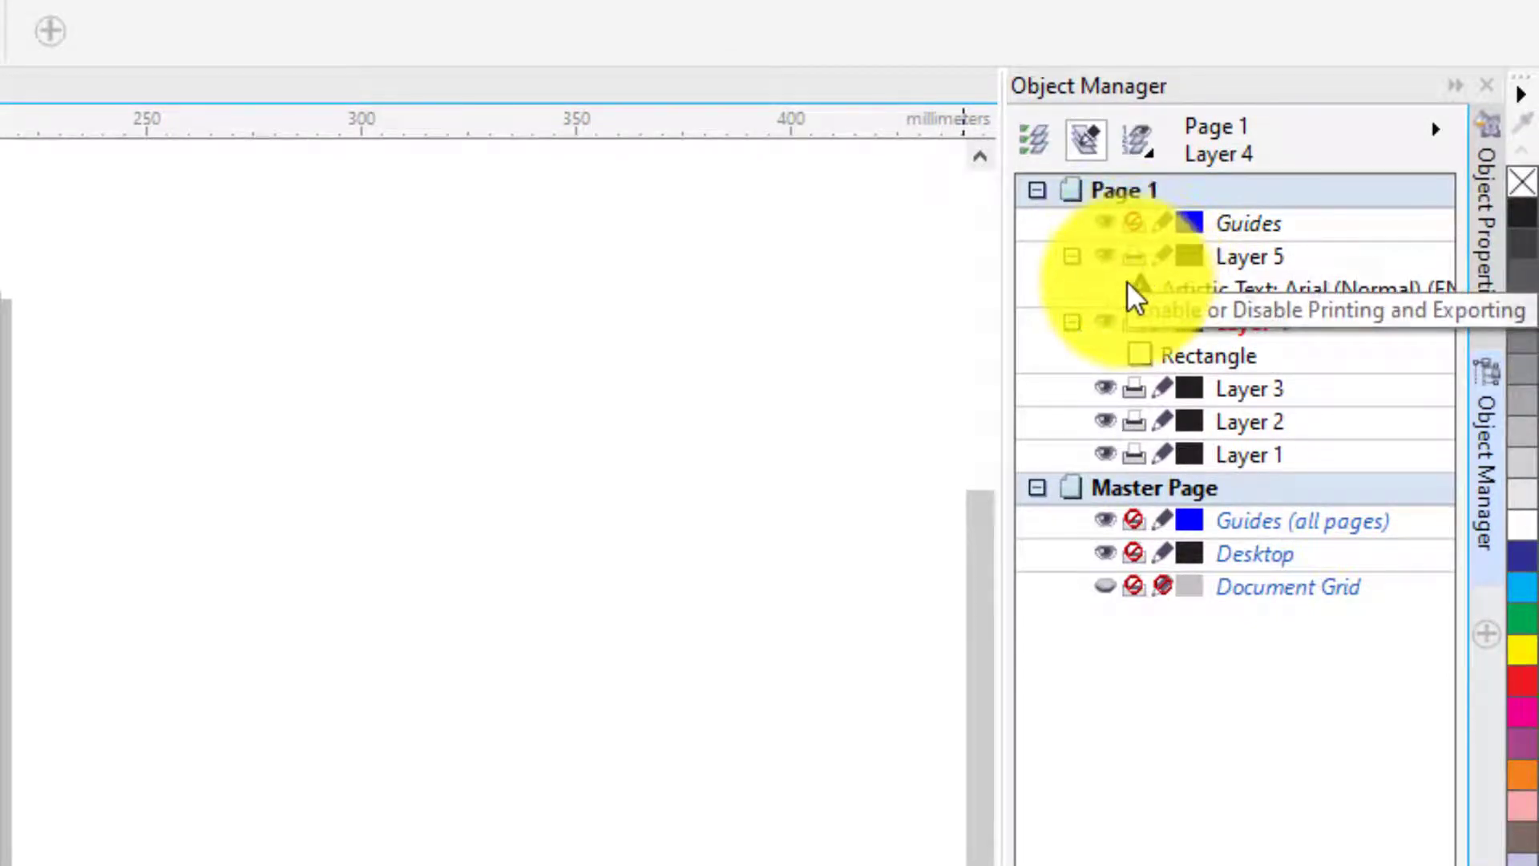
Toggle printing and exporting of Layer 5 off and on again.
click(1130, 257)
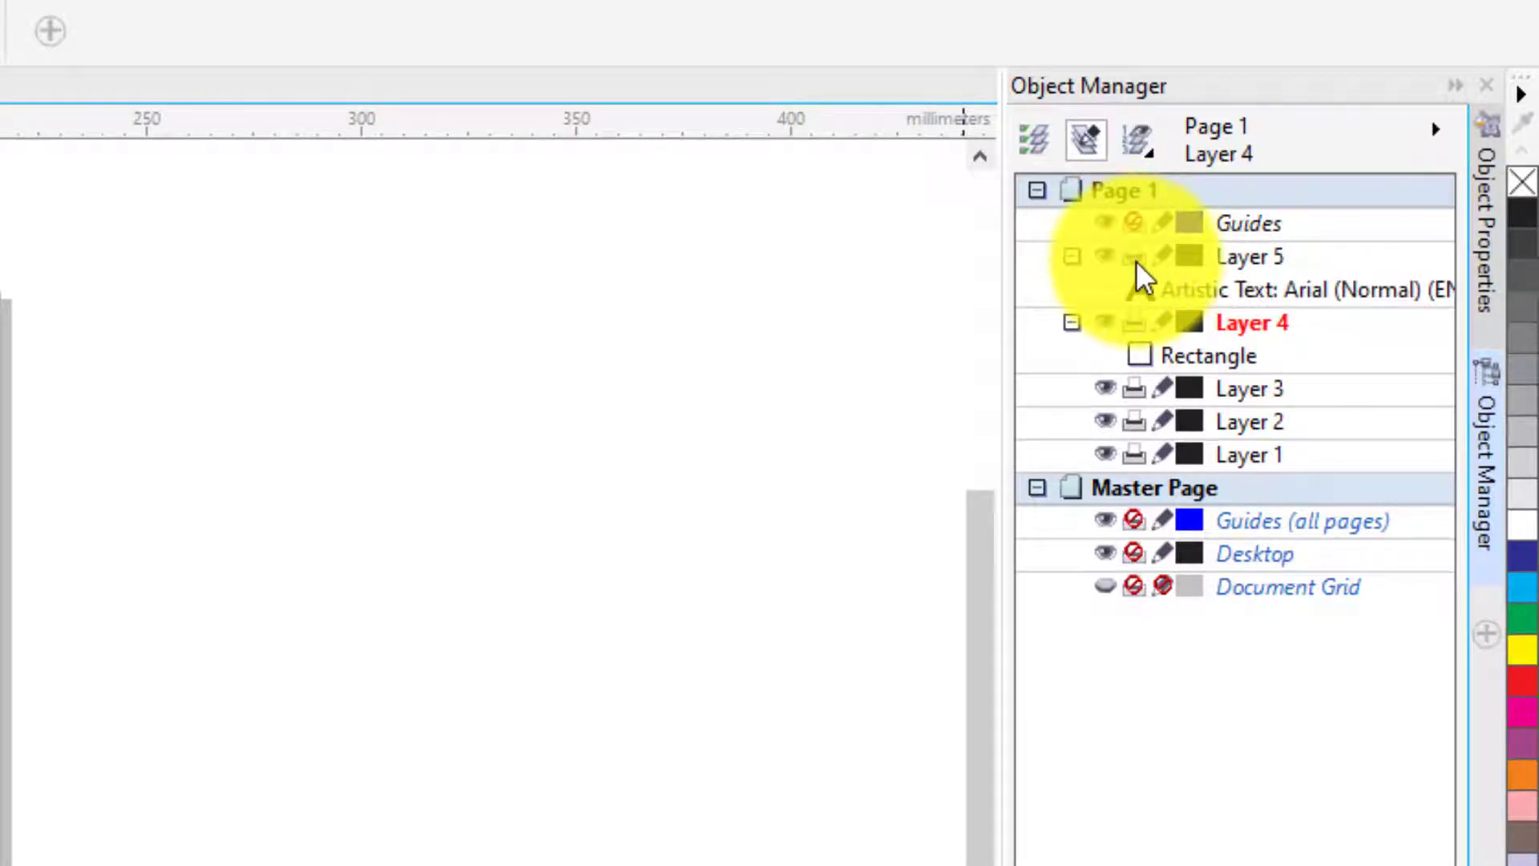
click(1132, 256)
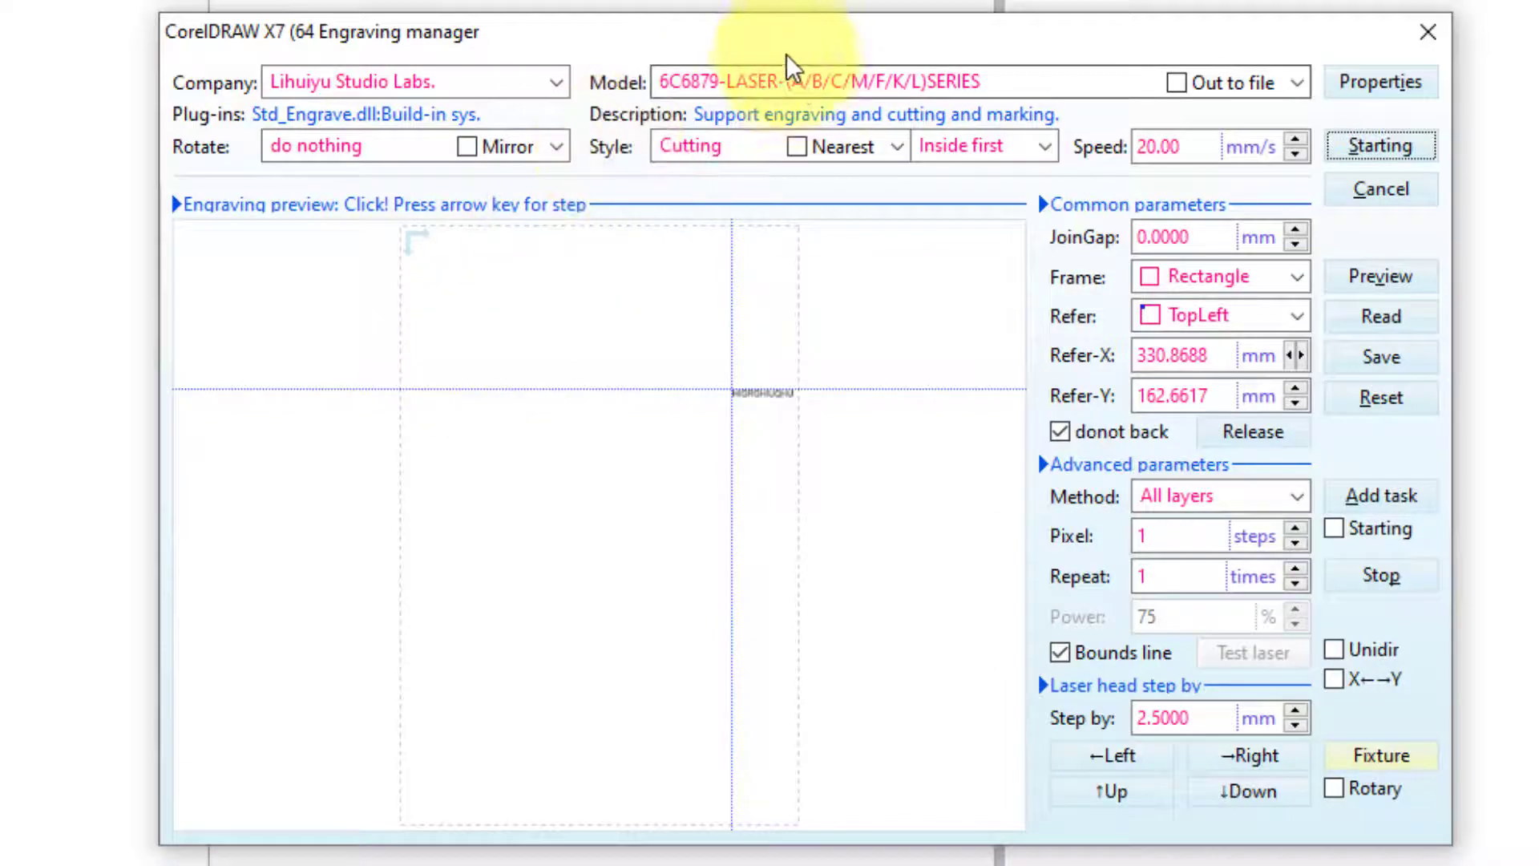
Move the text around the engraving preview to a reference point at about X 160 mm, Y 154 mm.
drag(762, 30, 258, 0)
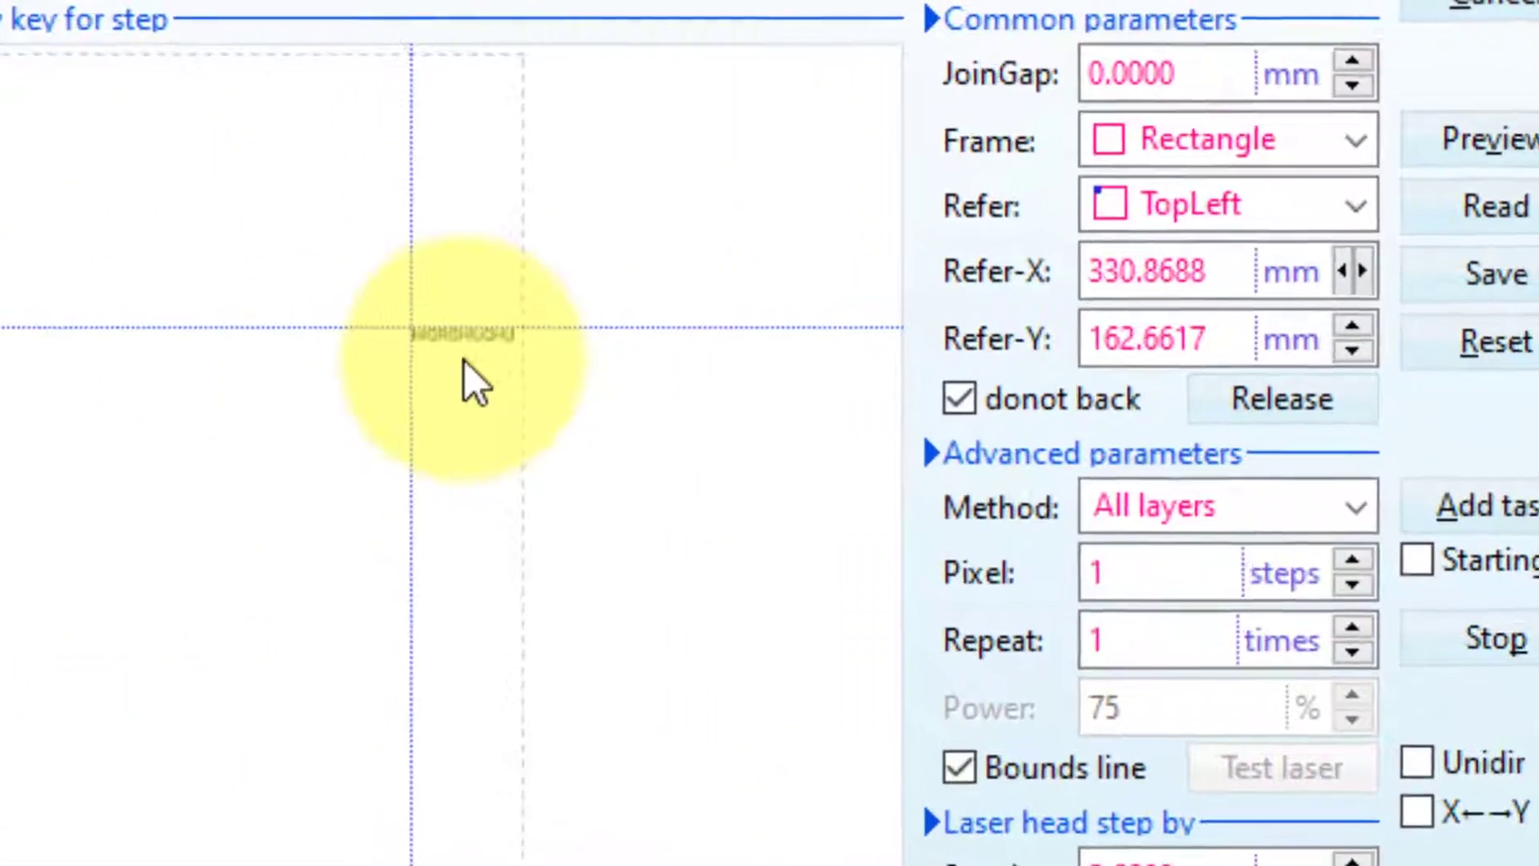
drag(299, 218, 37, 180)
drag(508, 388, 568, 394)
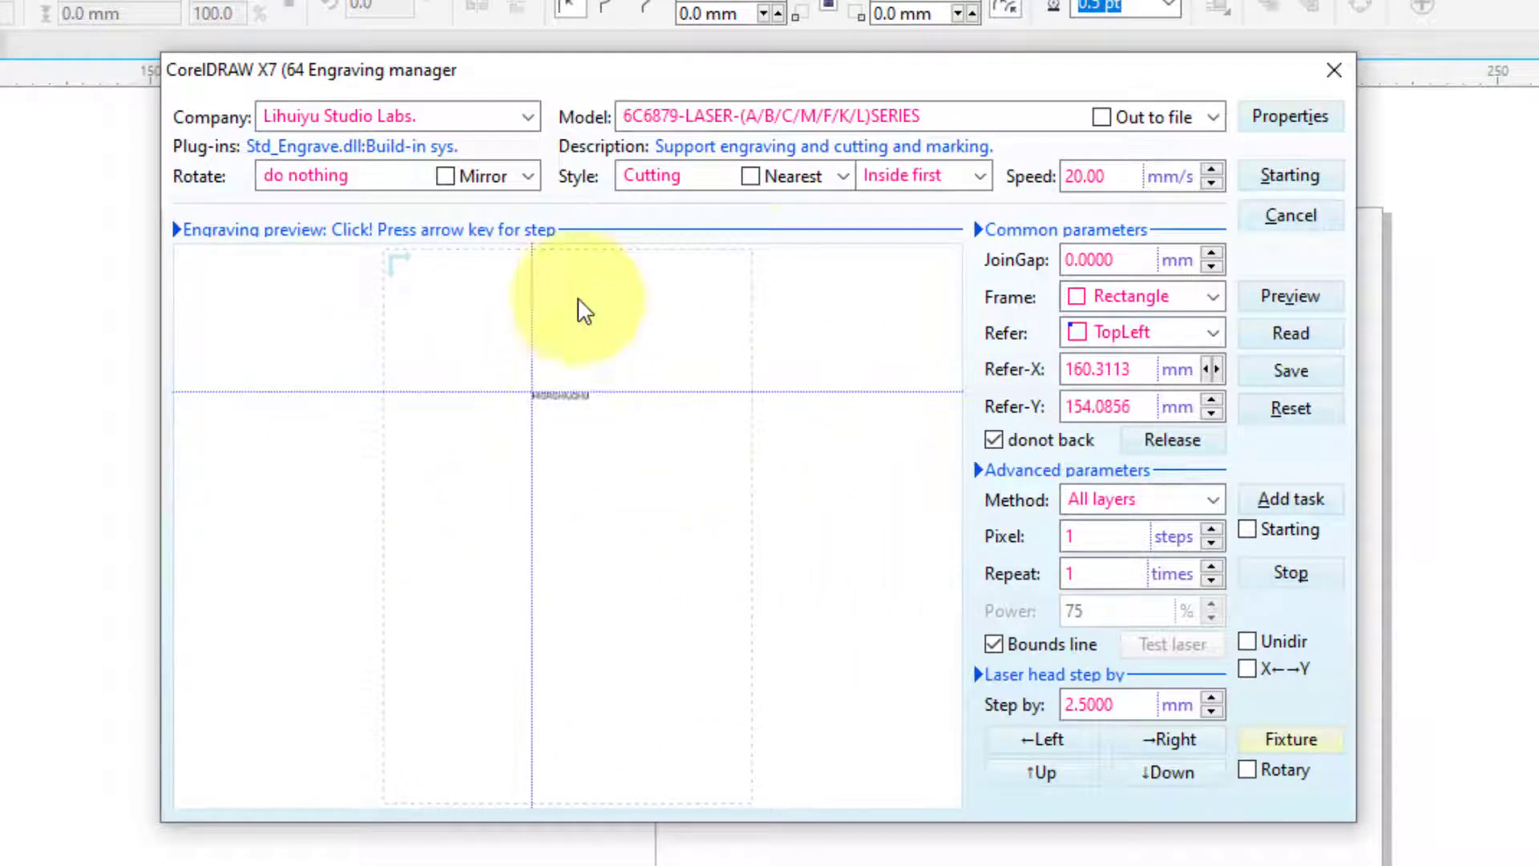
Set the engraving machine's page size to 600 by 400 mm and move the previewed text to about X 51 mm, Y 31 mm.
click(1309, 125)
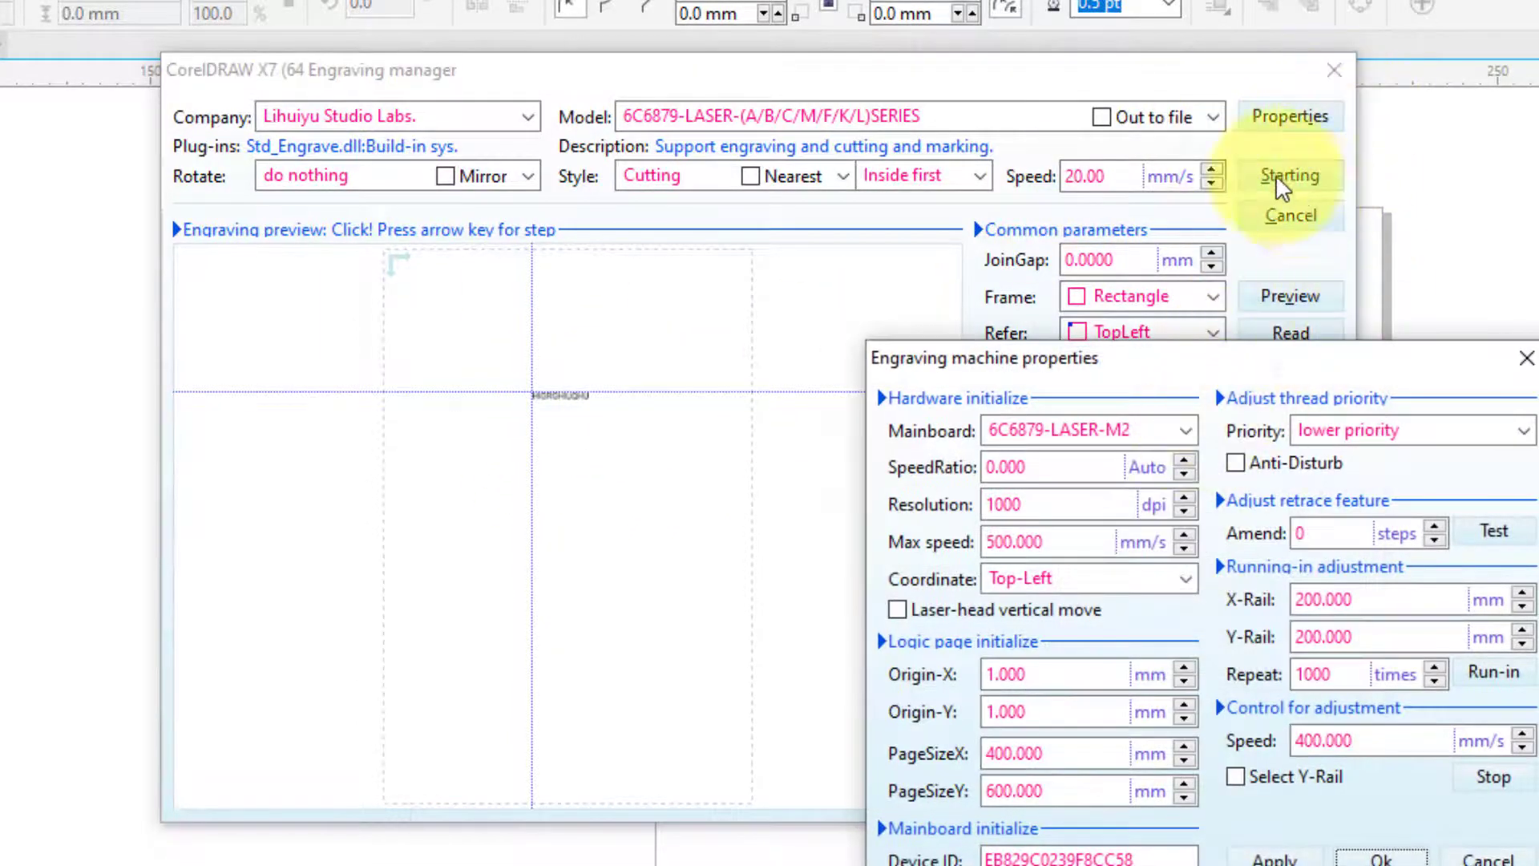
drag(1048, 755, 928, 758)
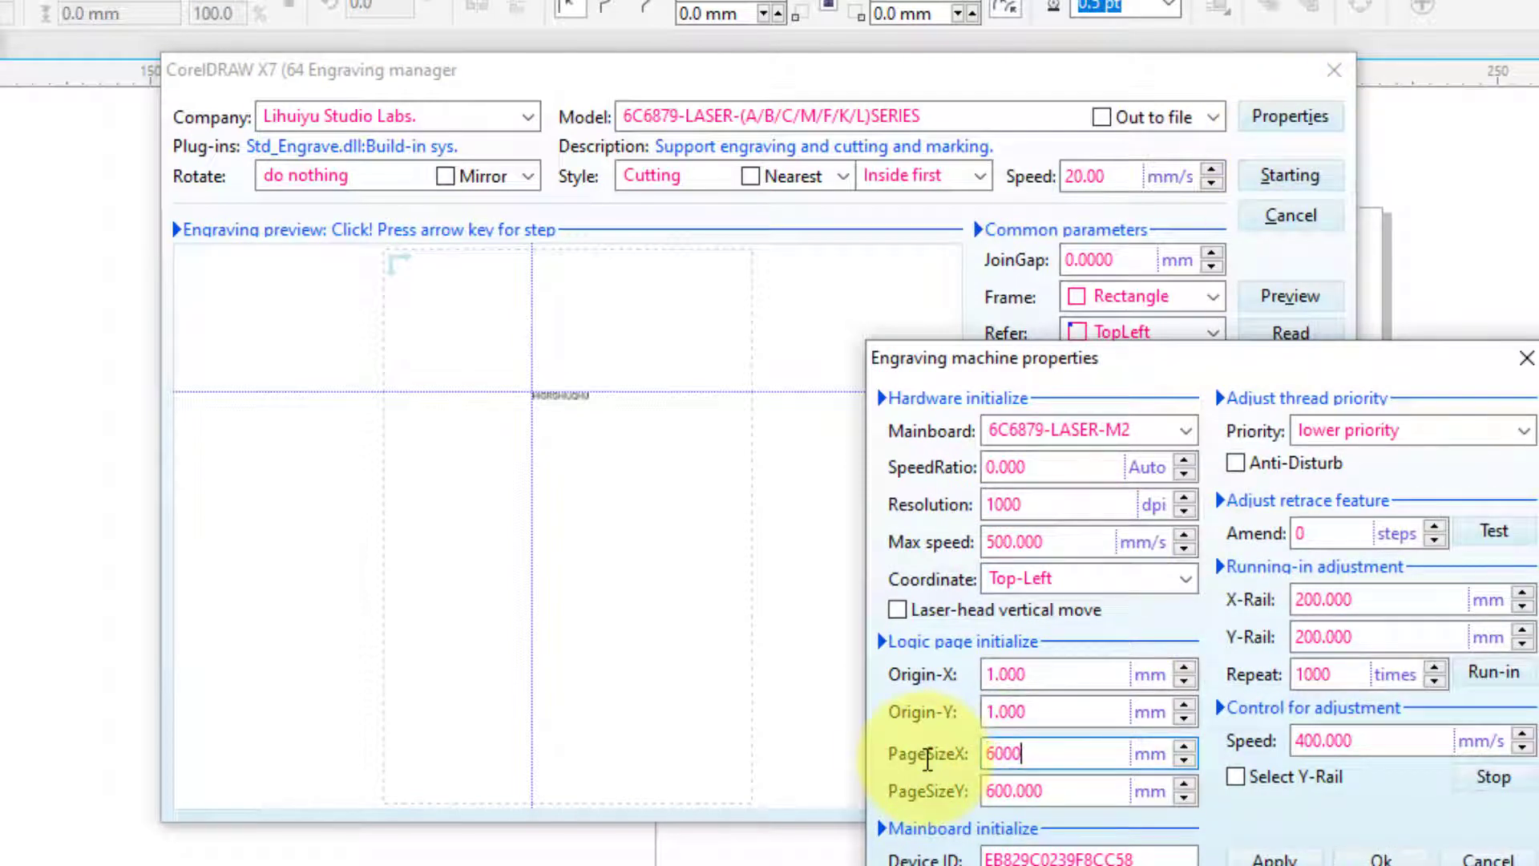
drag(1042, 792, 969, 796)
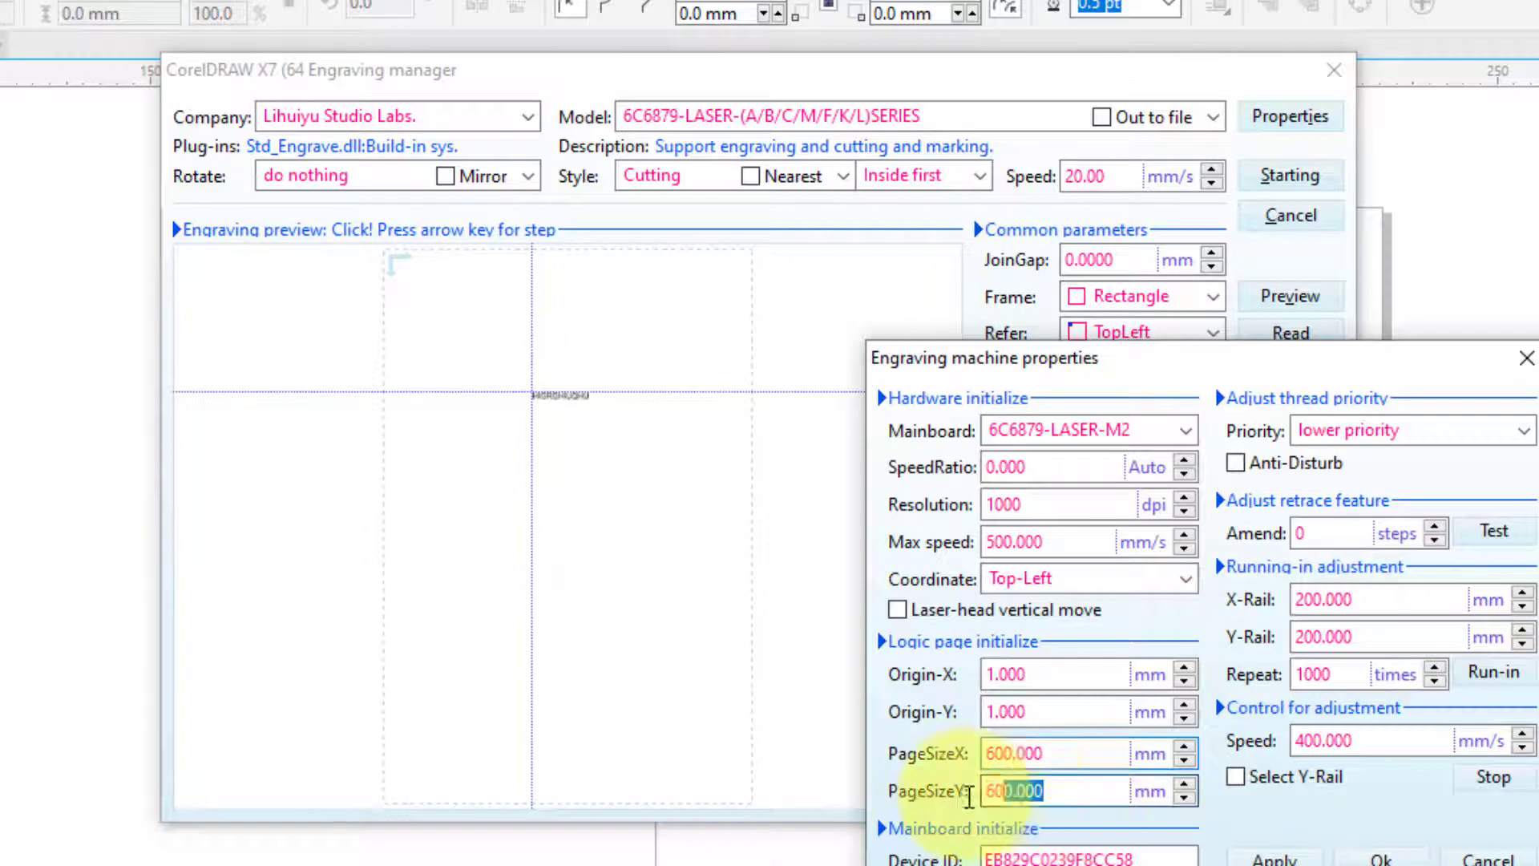
text(4000)
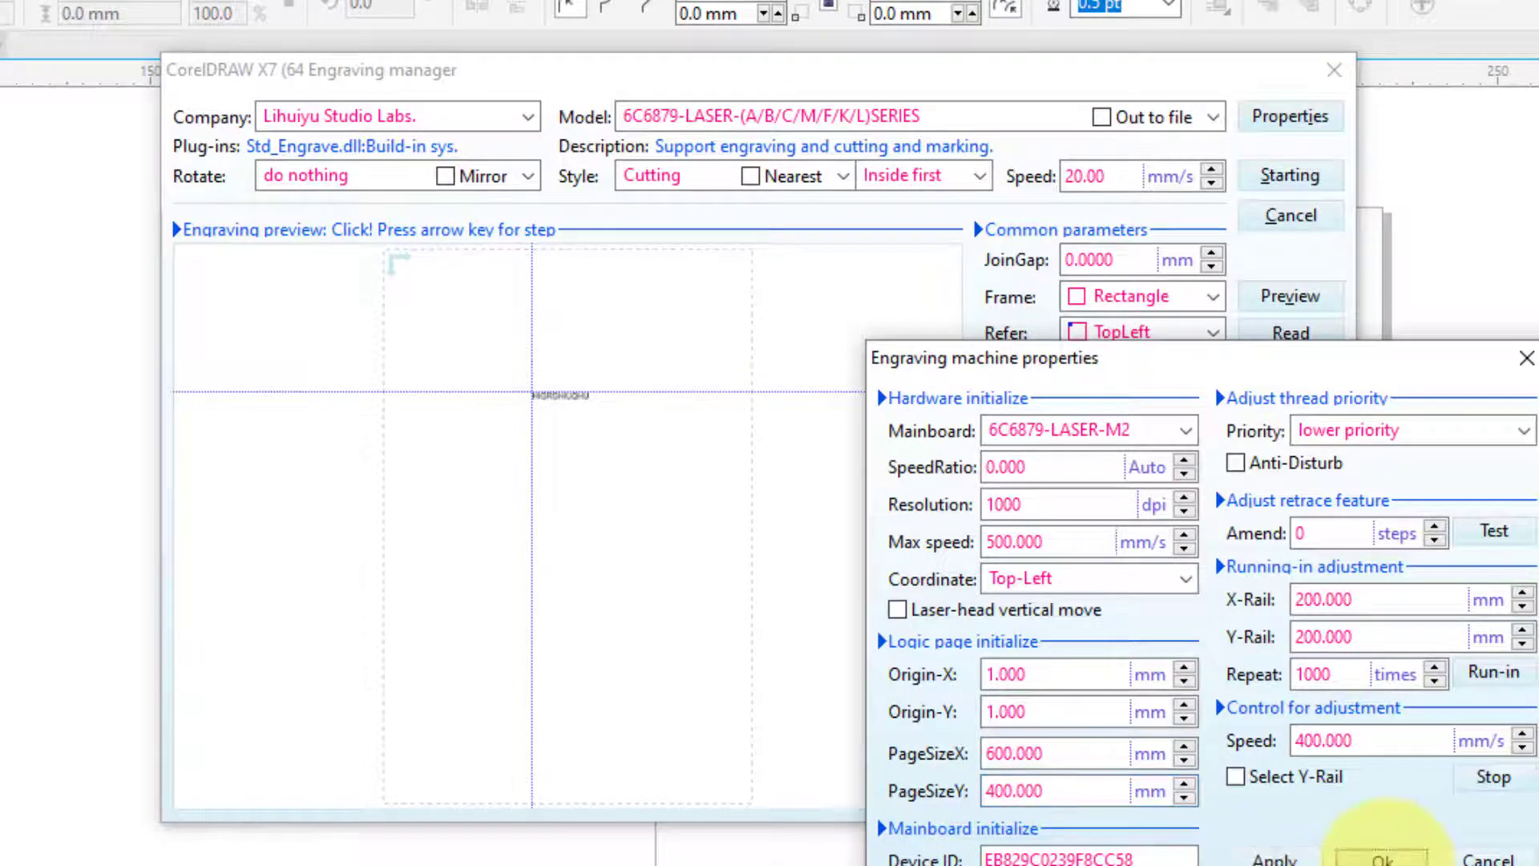
click(1382, 858)
mouse_move(419, 468)
mouse_down()
mouse_move(337, 433)
mouse_move(216, 286)
mouse_move(914, 275)
mouse_move(914, 494)
mouse_move(863, 784)
mouse_move(214, 777)
mouse_move(214, 323)
mouse_move(814, 272)
mouse_move(914, 790)
mouse_move(214, 666)
mouse_move(246, 308)
mouse_up()
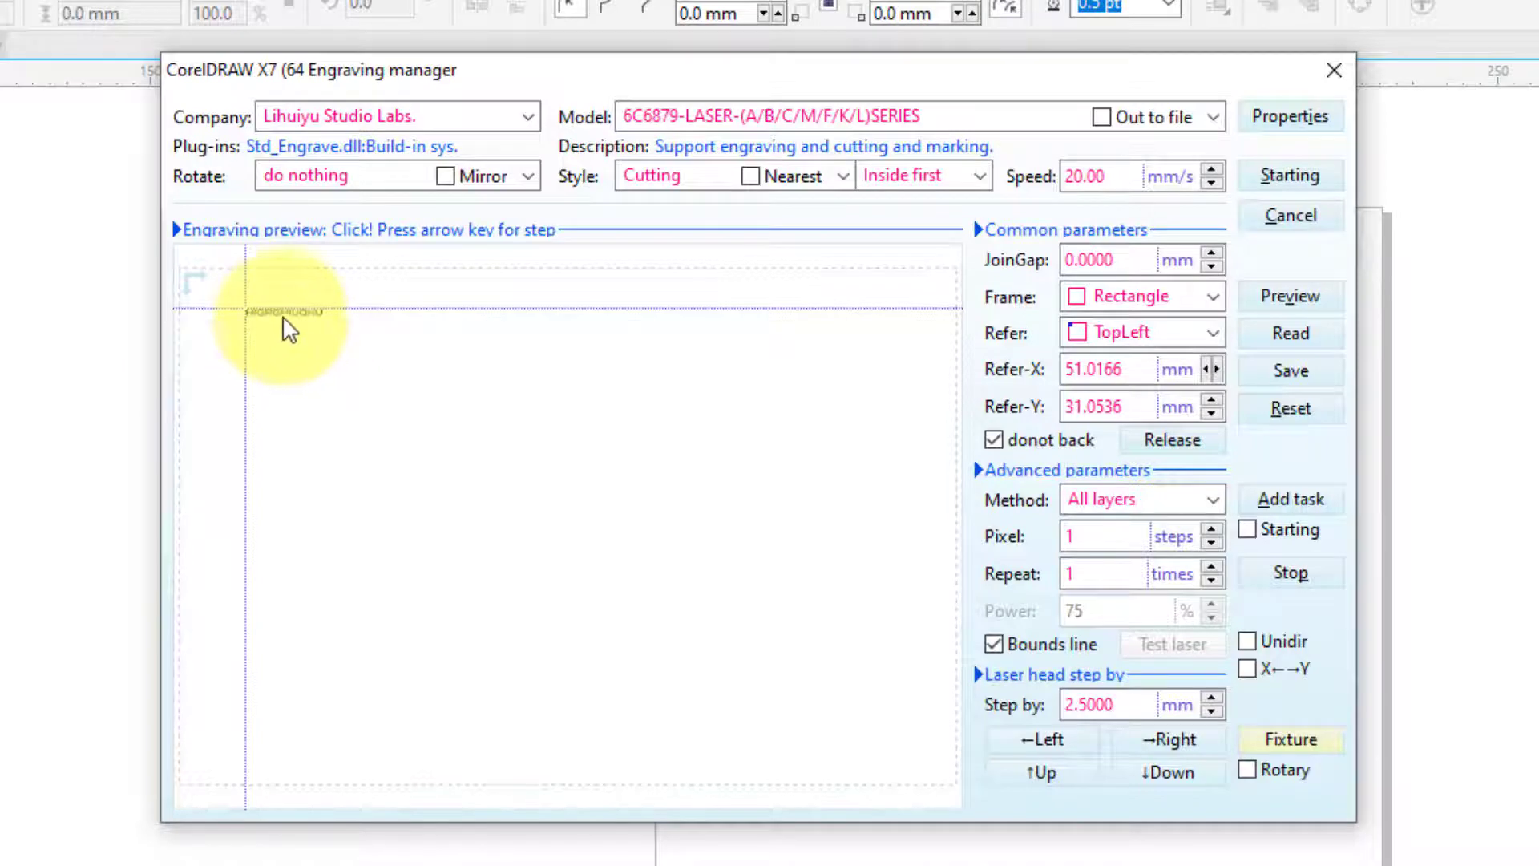
Move the previewed text to about X 199 mm, Y 102 mm and set the cutting speed to 20 mm/s.
drag(289, 329, 470, 384)
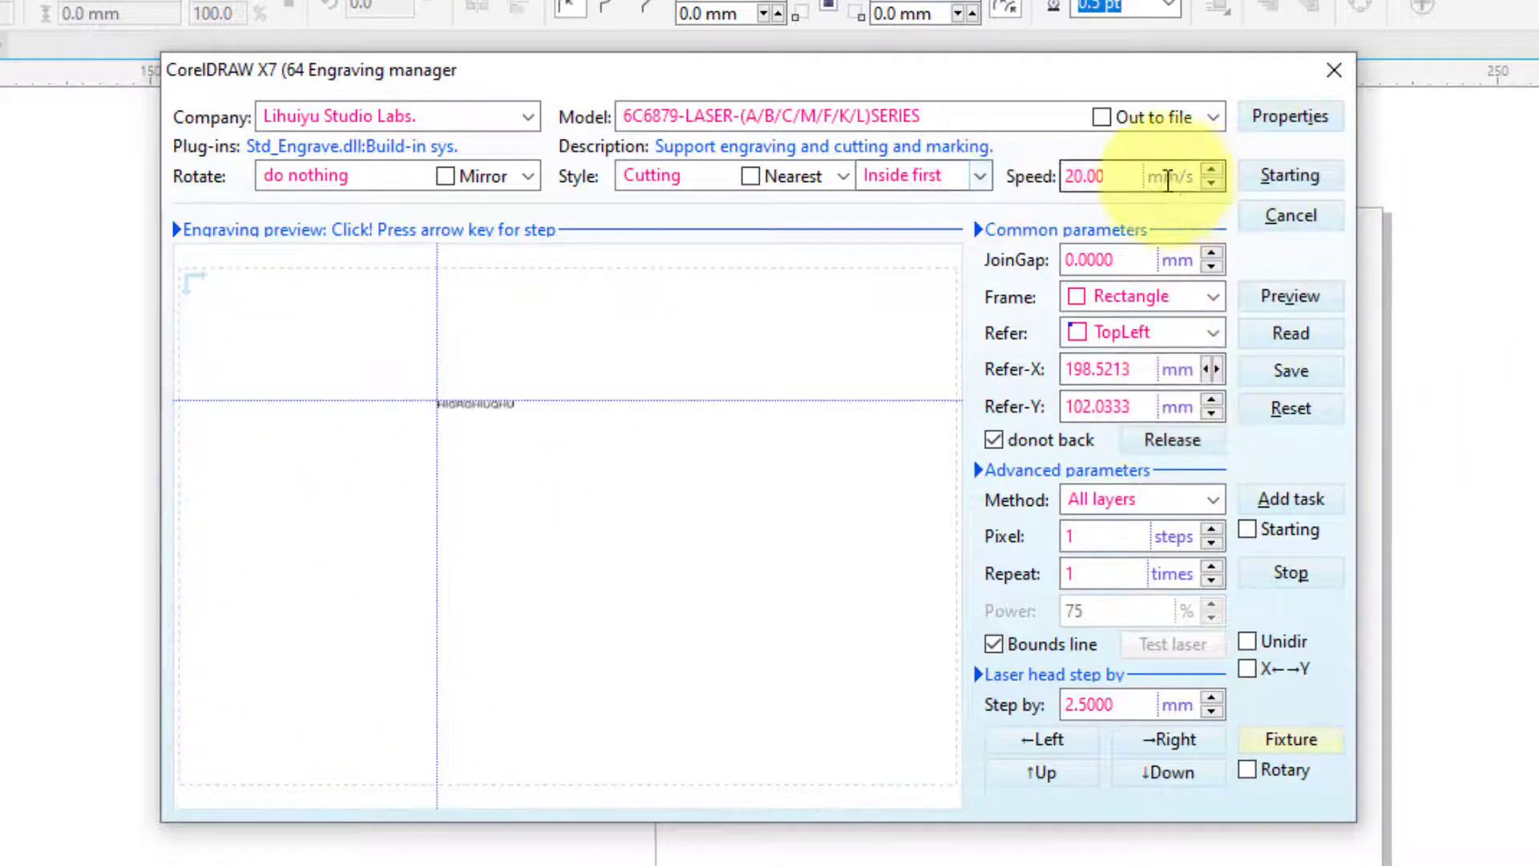
double_click(1116, 176)
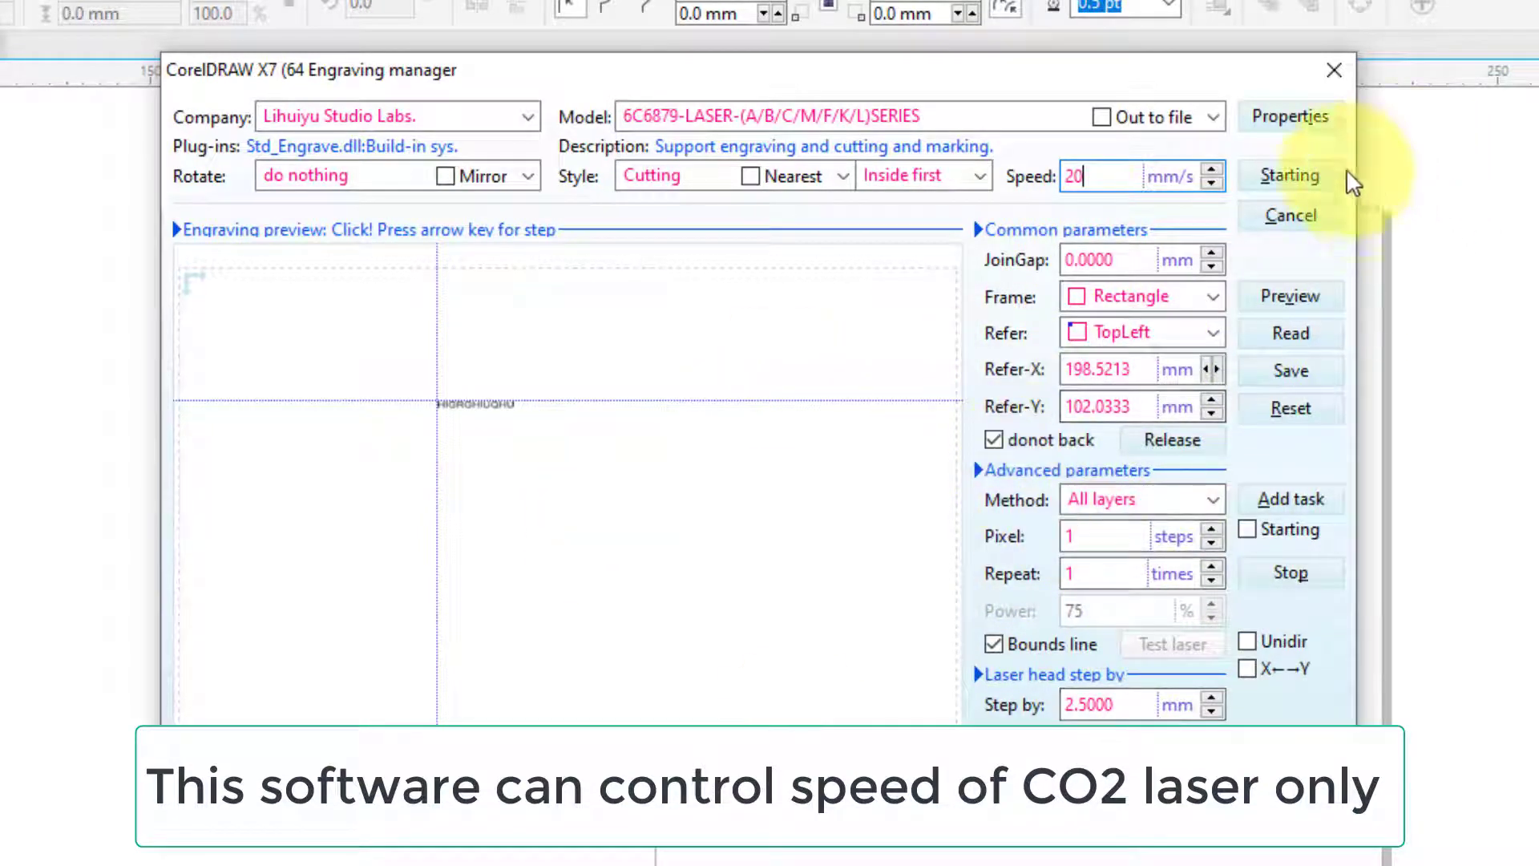
Move the laser head down three times using the 2.5 mm step distance.
click(1167, 772)
click(1167, 773)
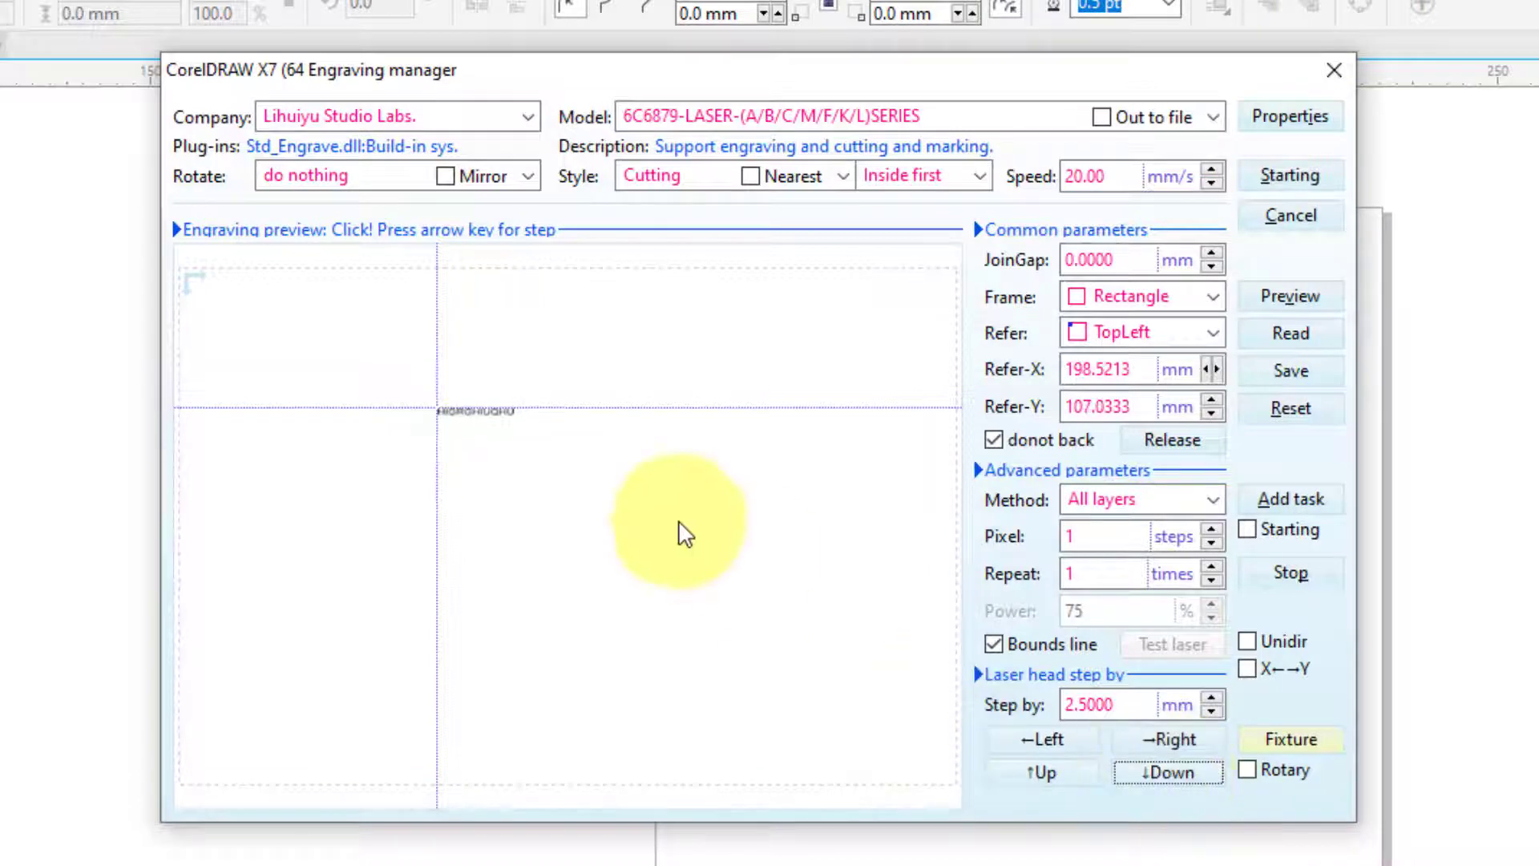
click(1190, 781)
Set the laser head step distance to 1 mm and move the head down three times.
drag(1154, 706, 950, 690)
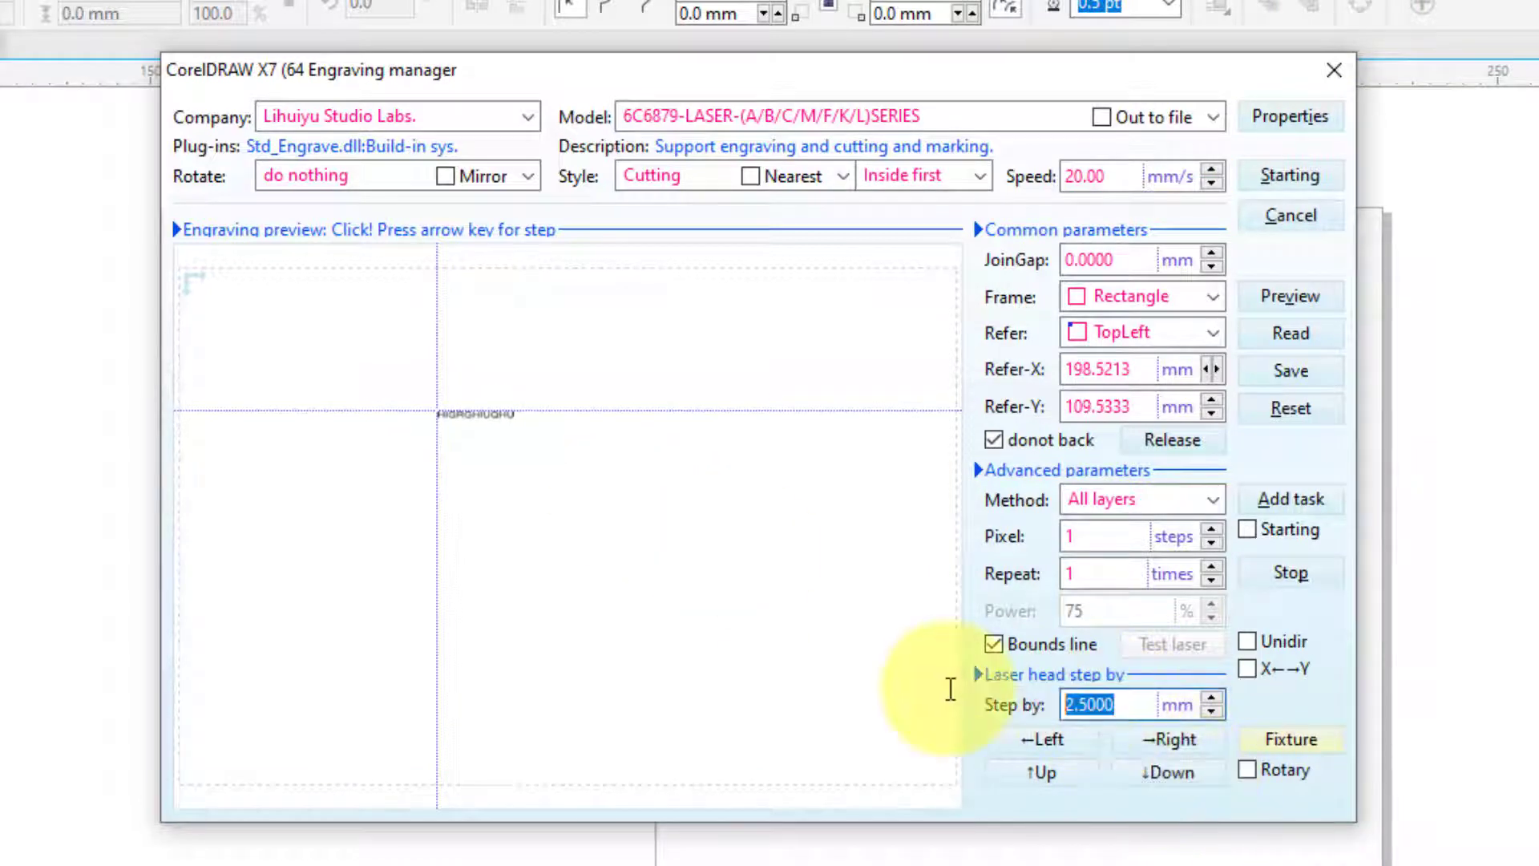
text(1)
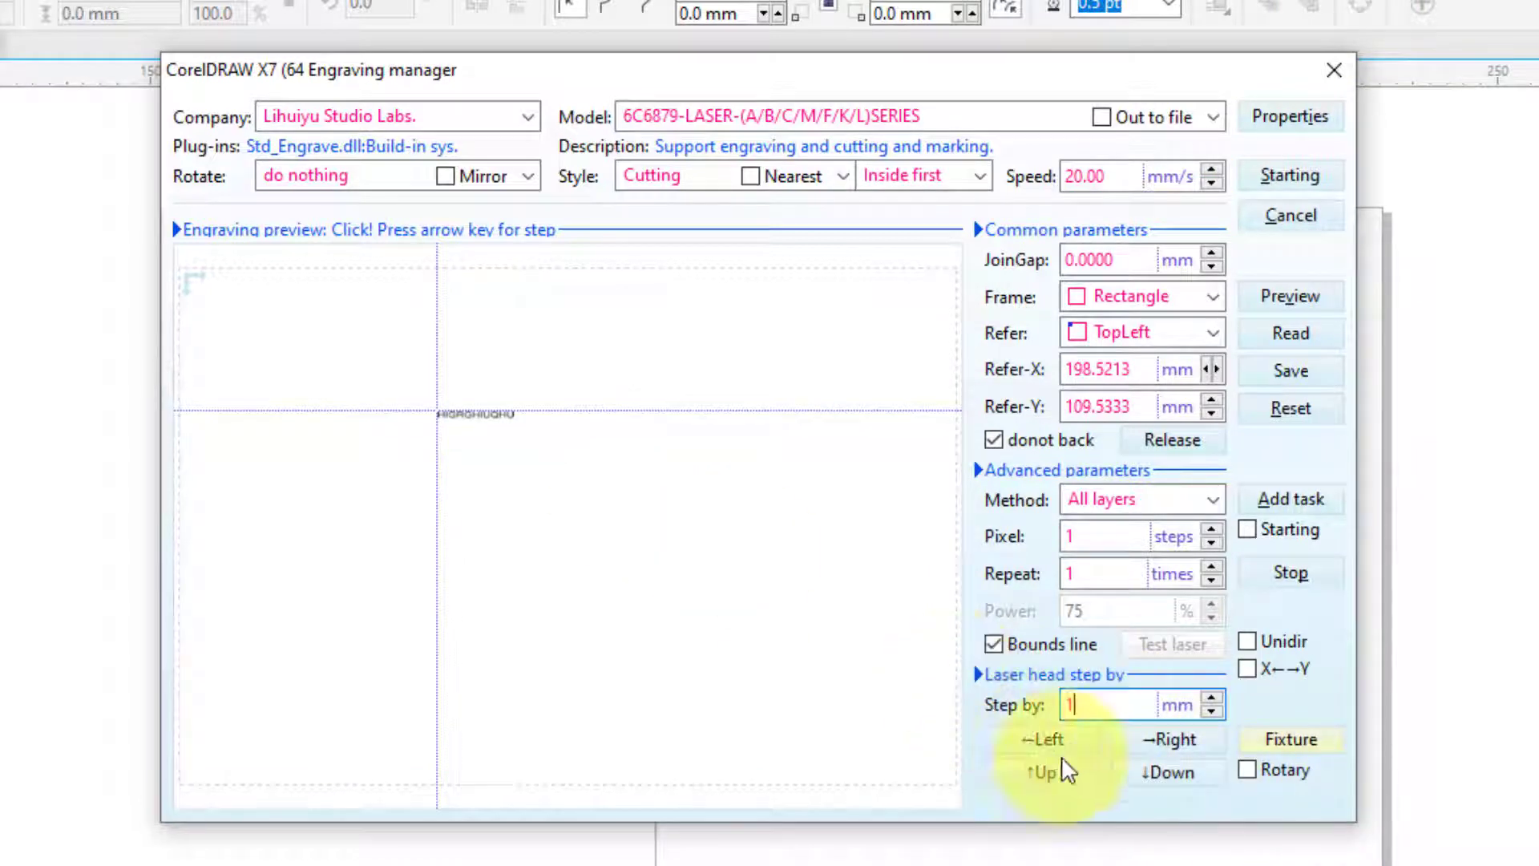
click(1172, 771)
click(1172, 771)
click(1172, 771)
Set the laser head step distance to 10 mm, moving the head down four times and right three times.
drag(1155, 706, 973, 704)
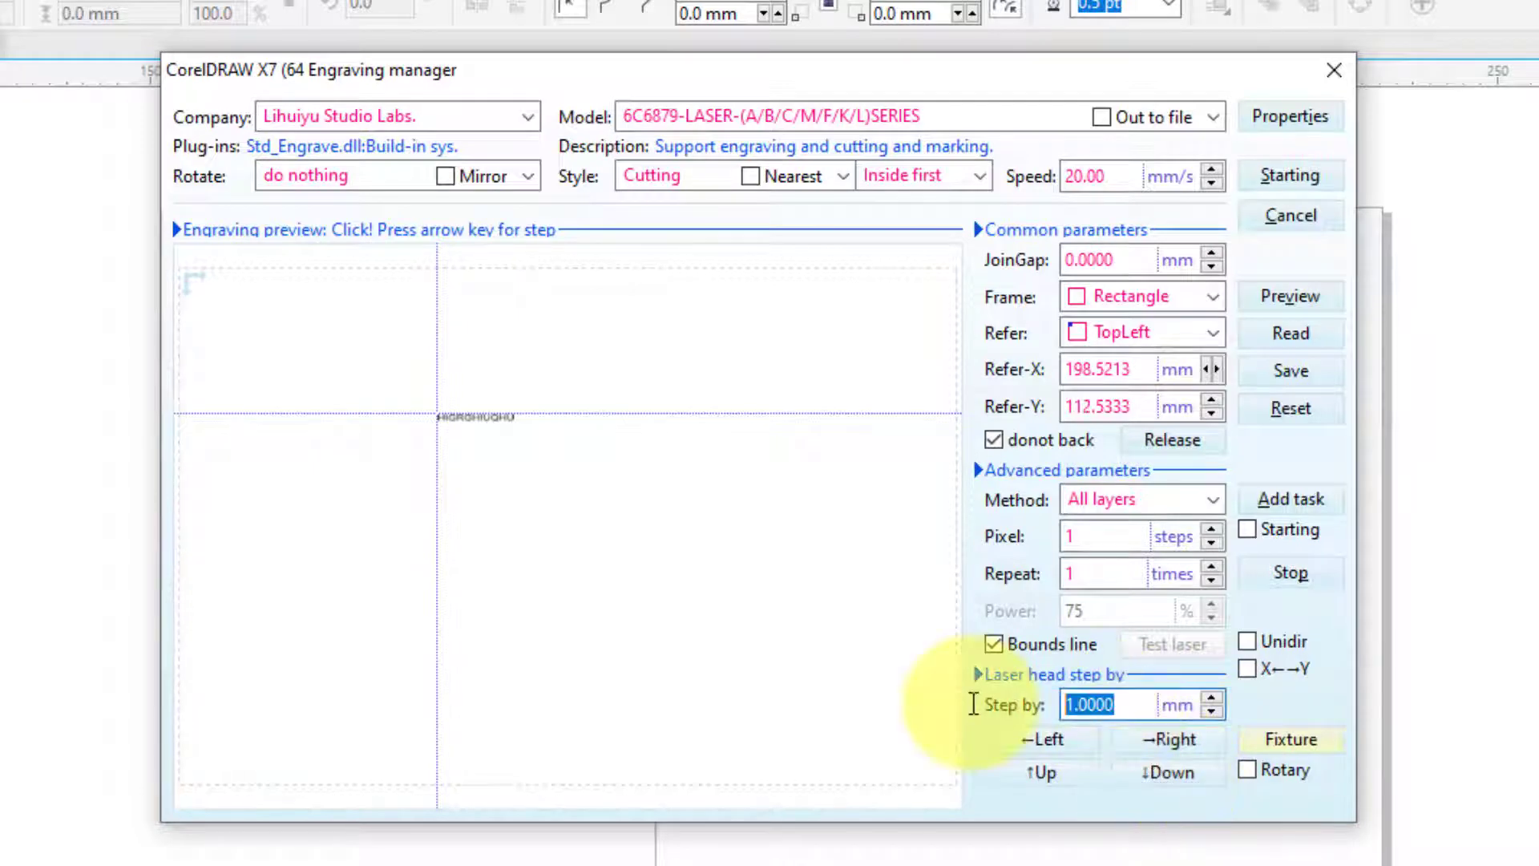
text(10)
click(1168, 778)
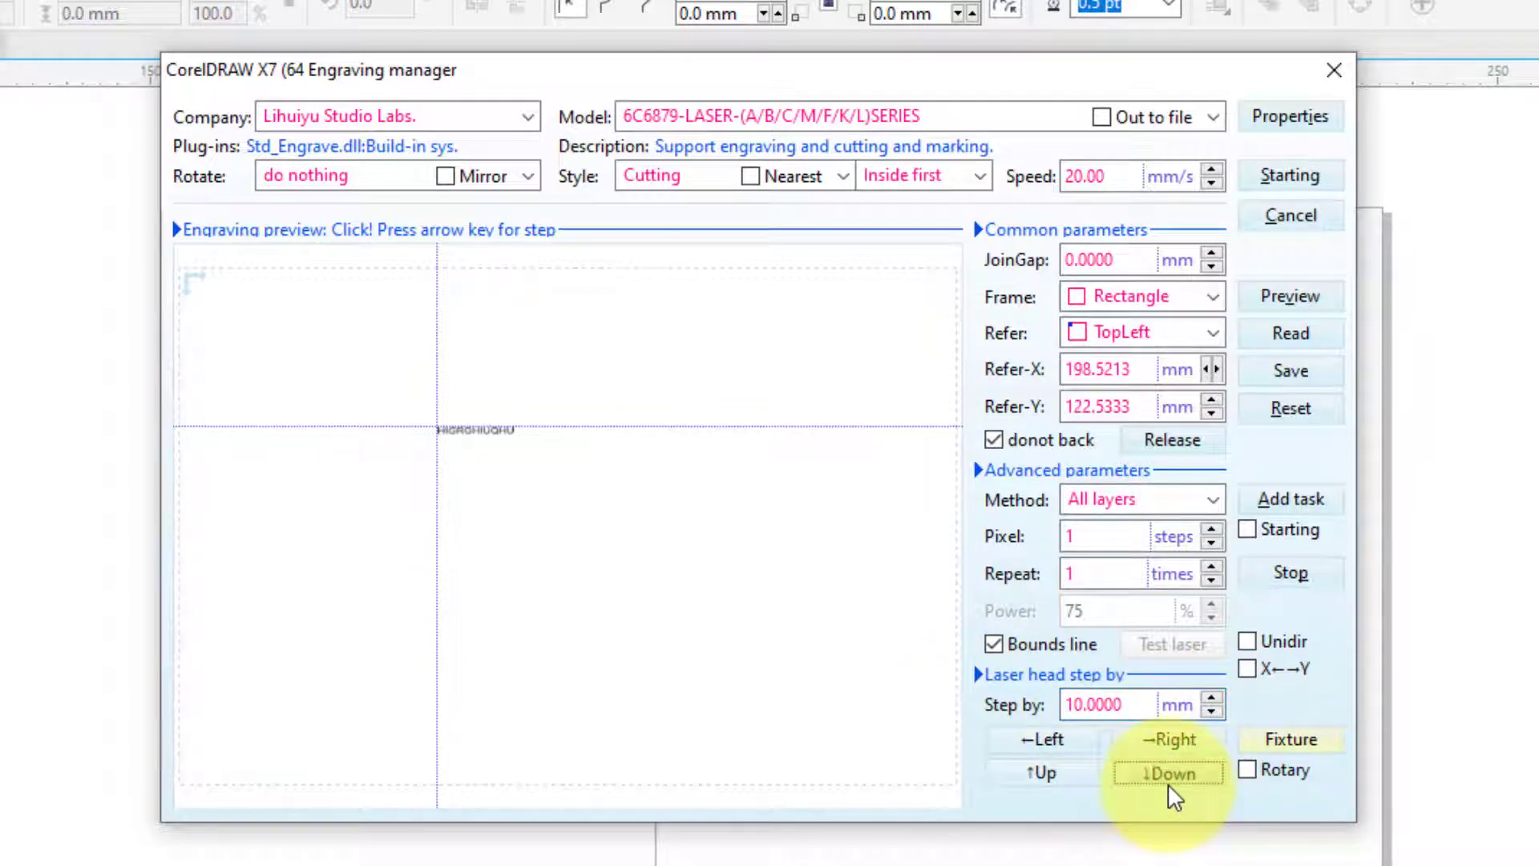
click(1167, 778)
click(1163, 765)
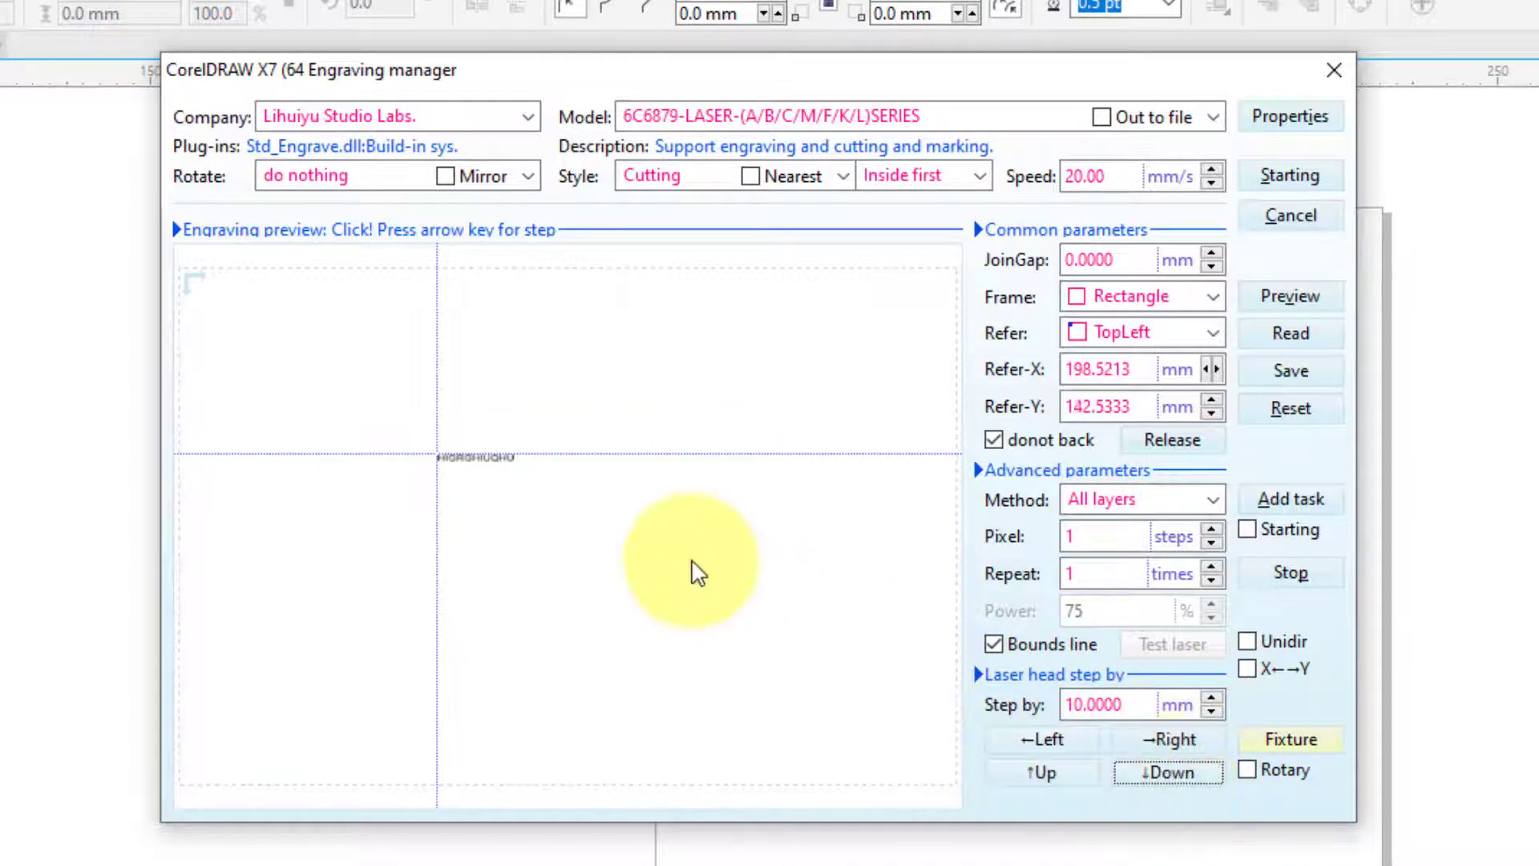
click(1169, 776)
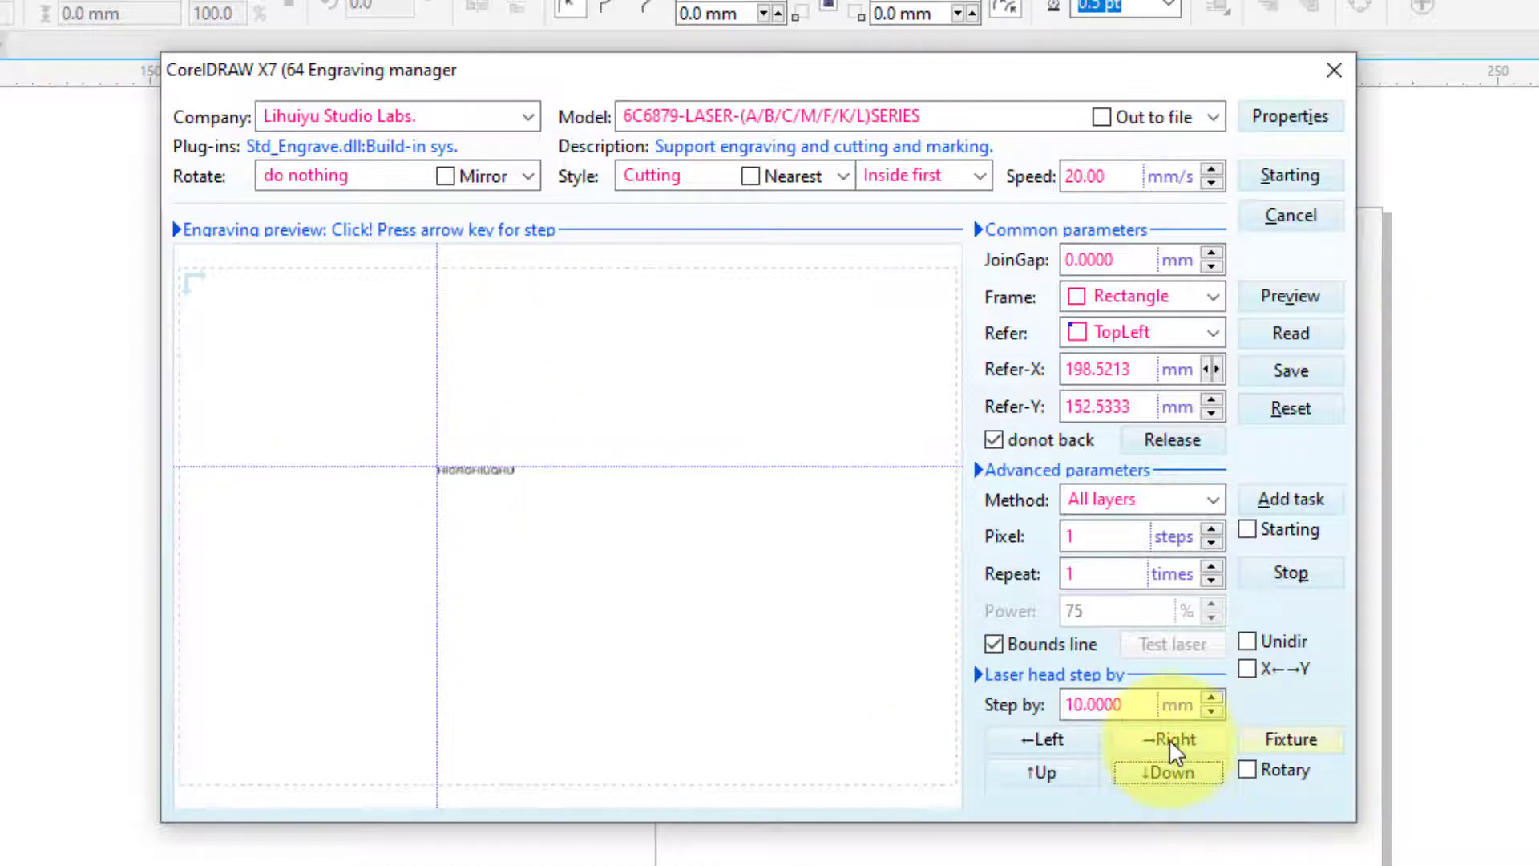
click(1171, 738)
click(1174, 736)
click(1167, 732)
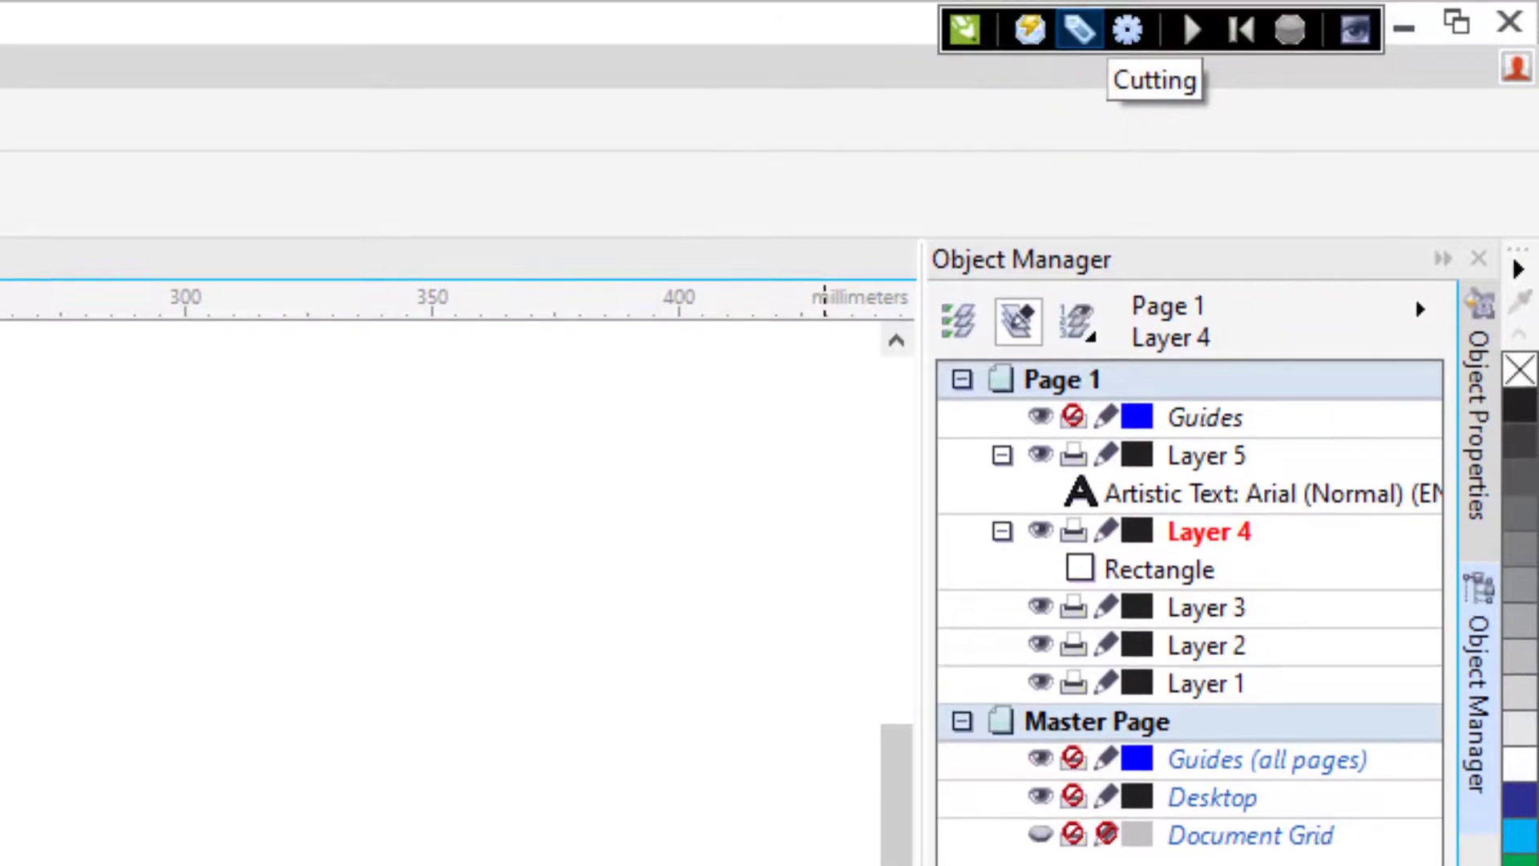
Examine the text and rectangle in the cutting preview, then close the engraving manager.
click(1079, 29)
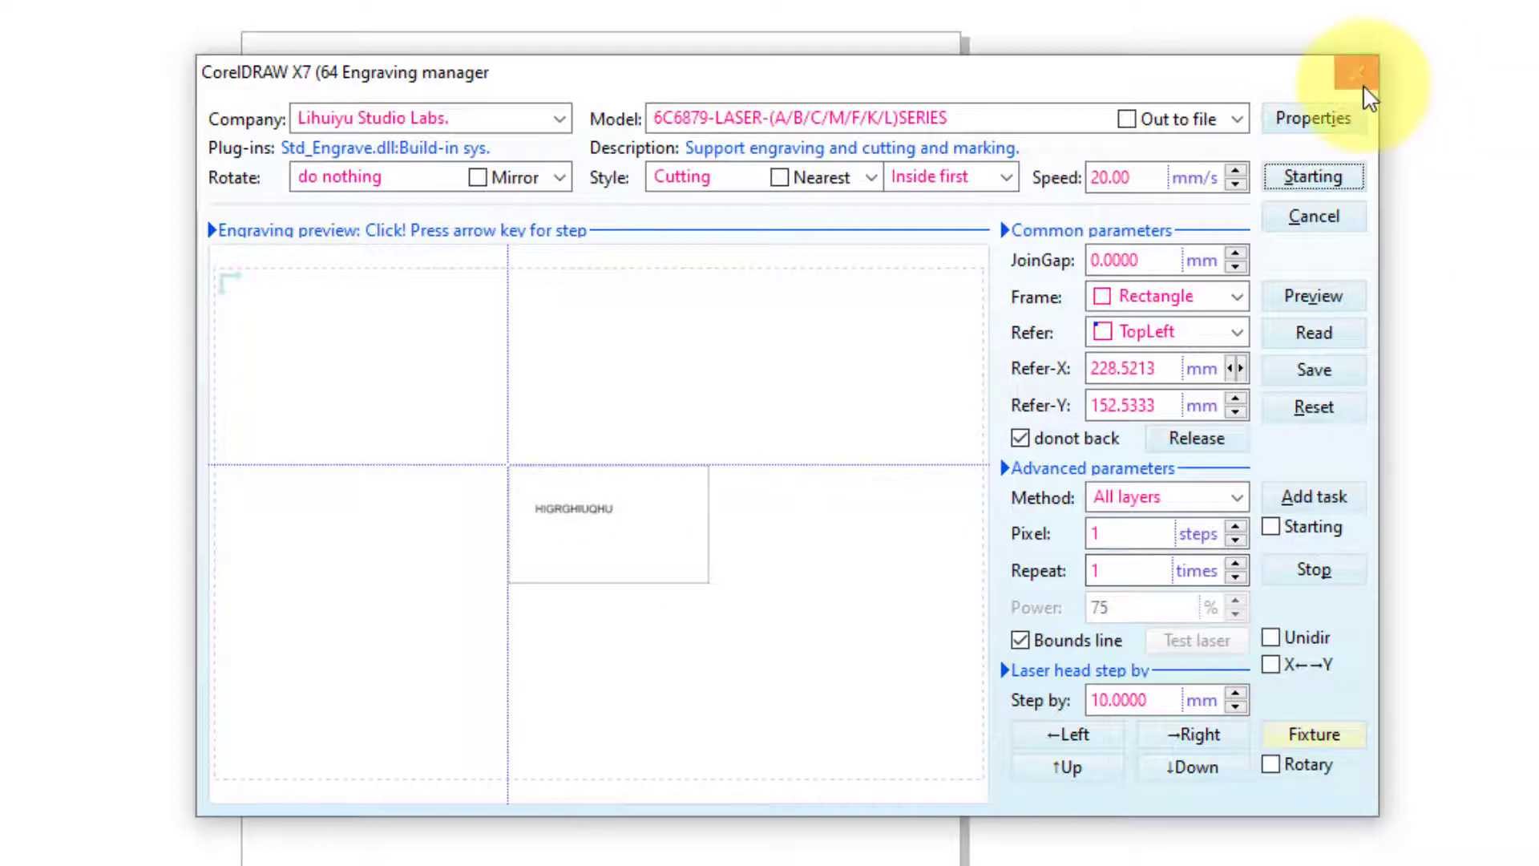
click(1359, 76)
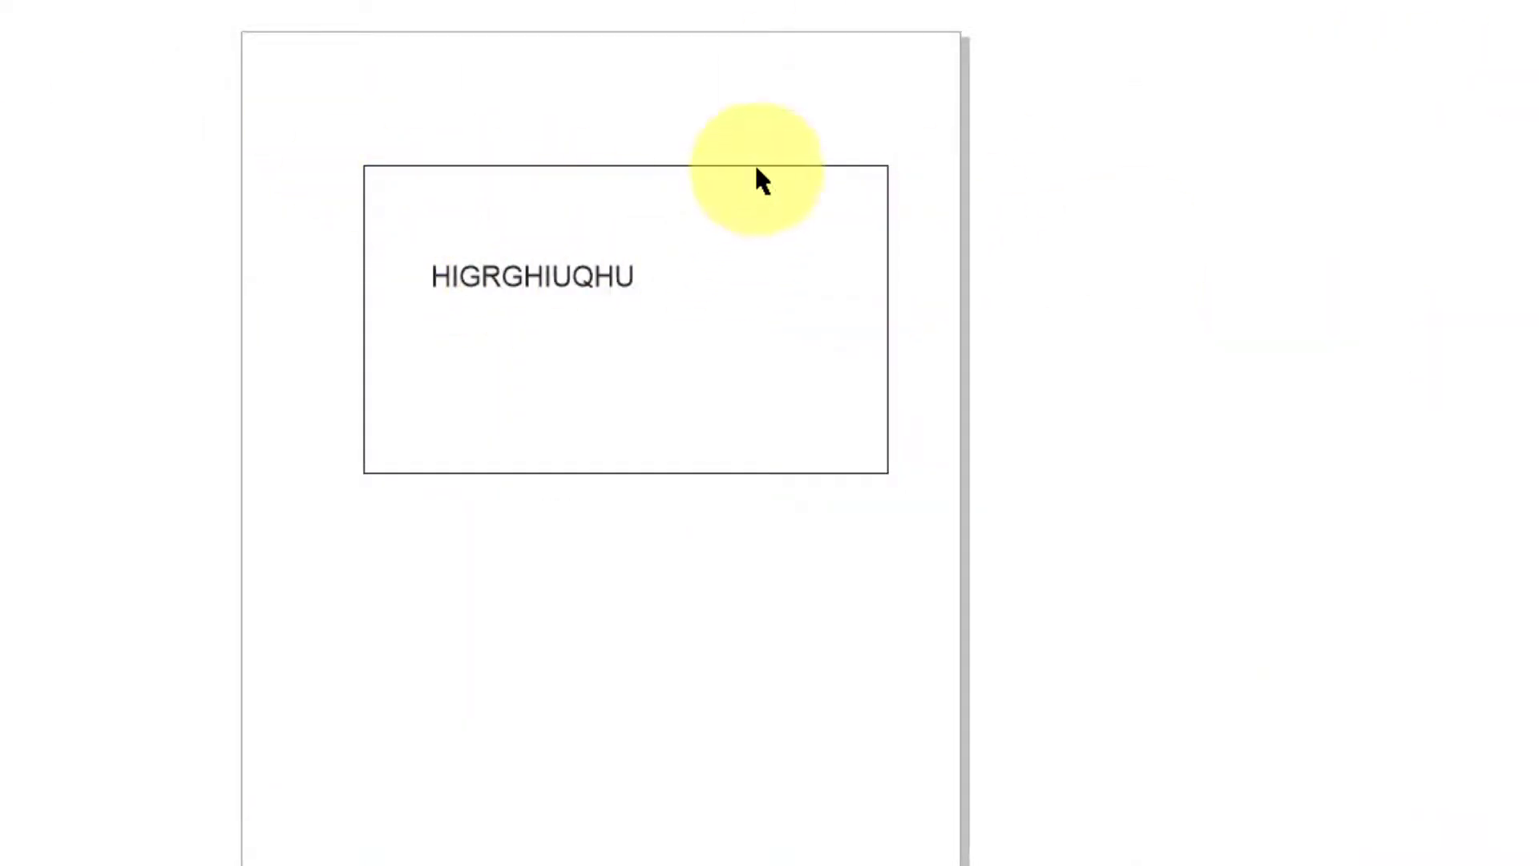
Delete the rectangle around the text and enlarge the text to about 181 by 20 mm.
drag(755, 166, 712, 178)
key(Delete)
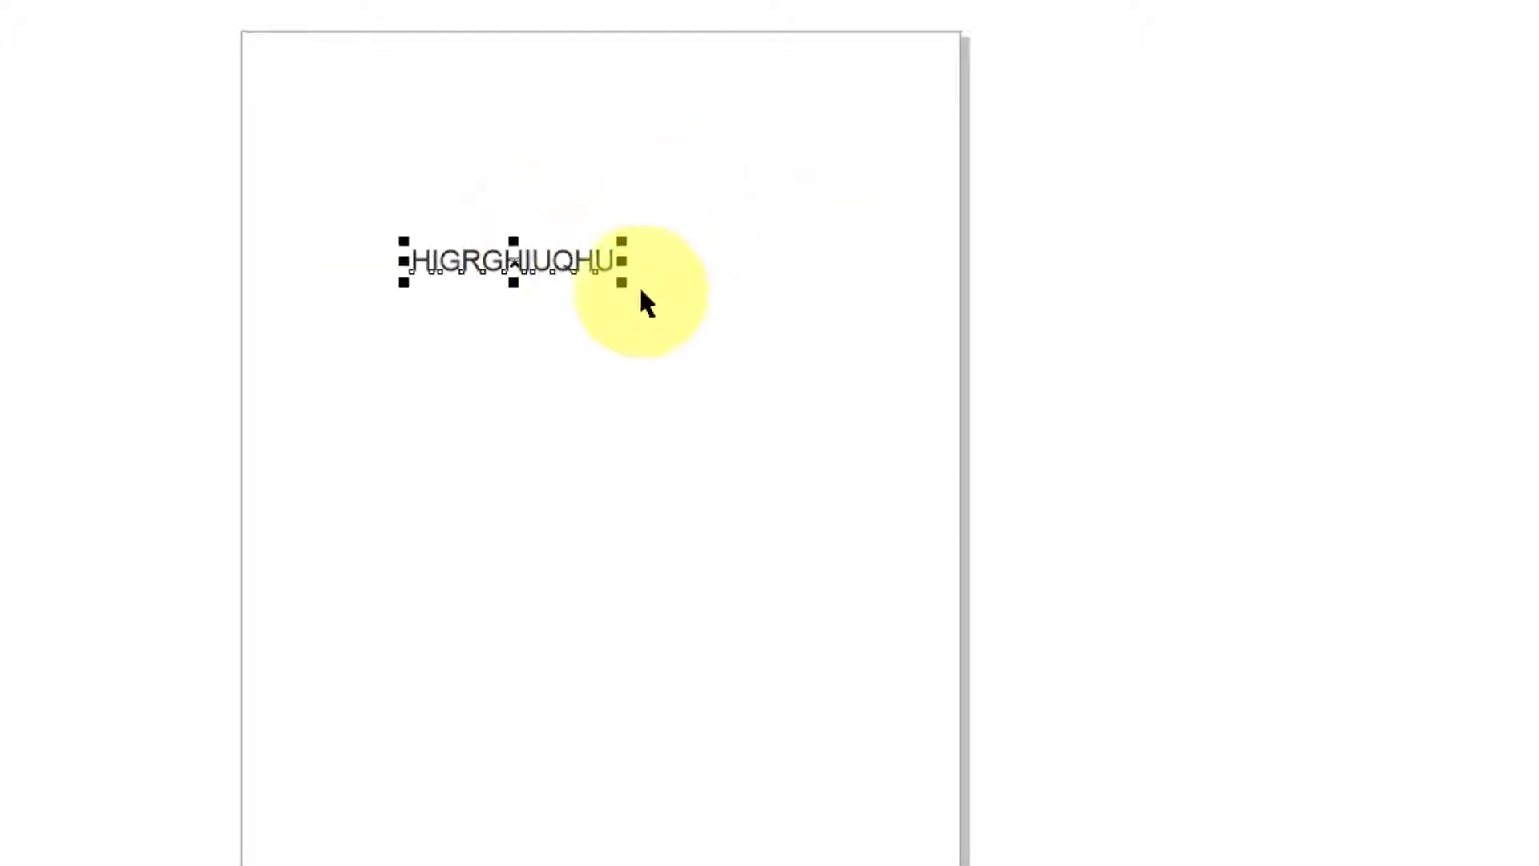
drag(622, 282, 1024, 511)
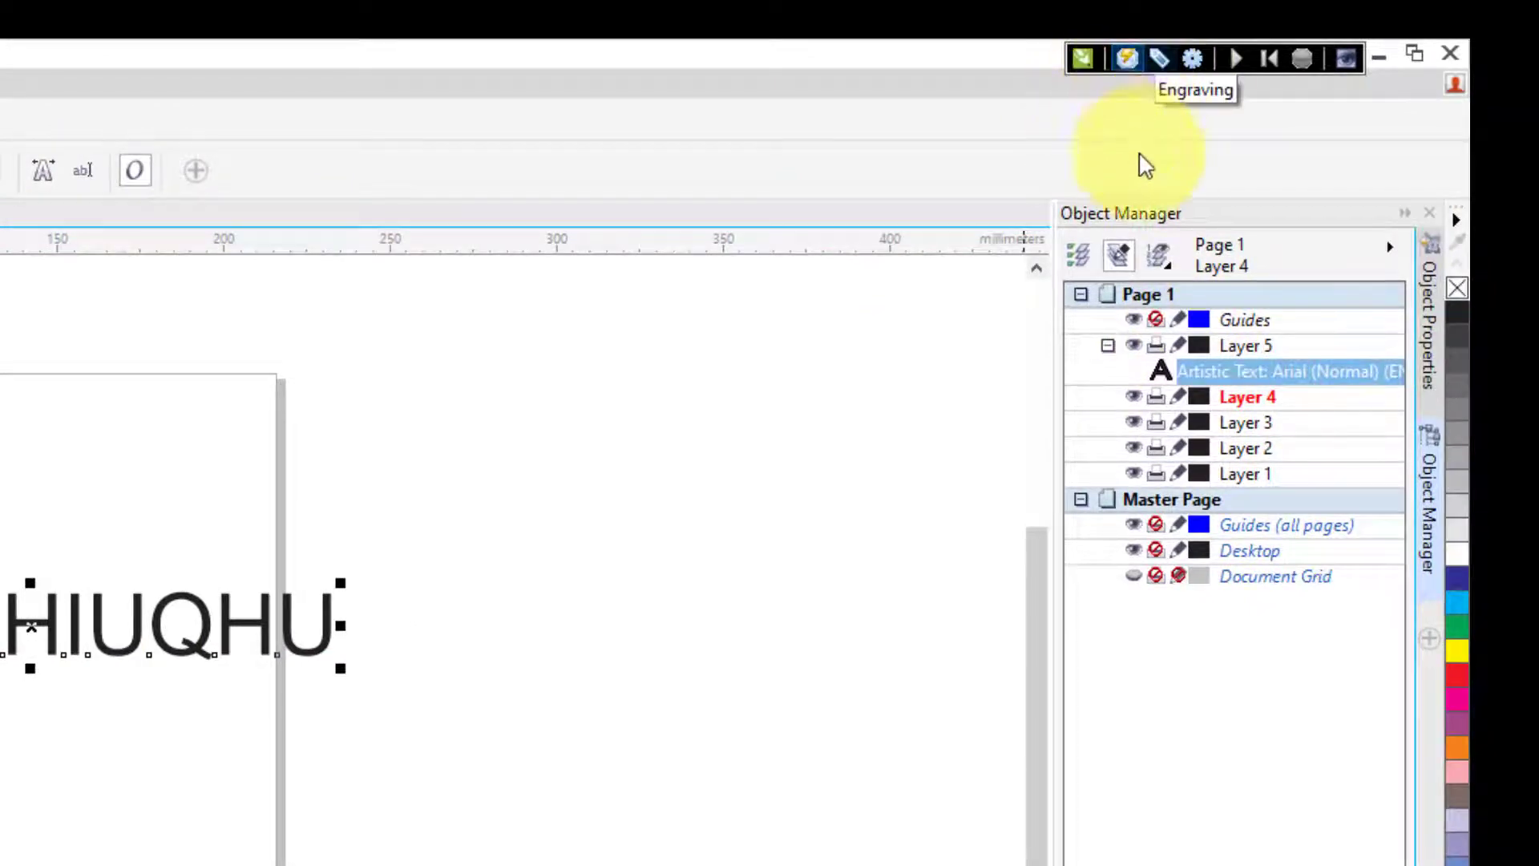
Preview the text as an engraving job, move it to about X 62 mm, Y 71 mm, and close the engraving manager.
click(1125, 59)
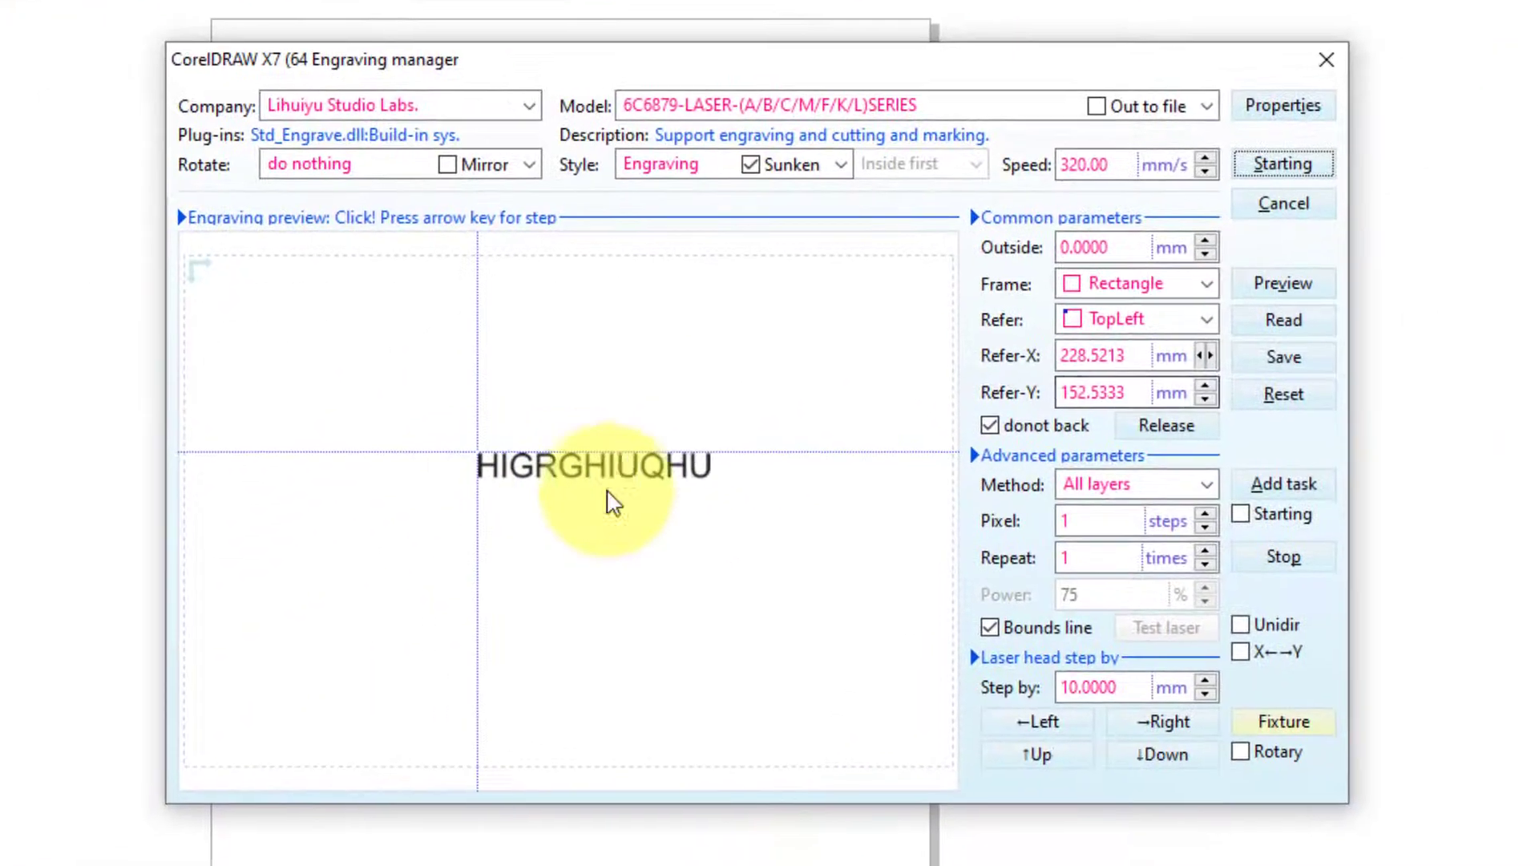
drag(615, 503, 378, 307)
double_click(1115, 520)
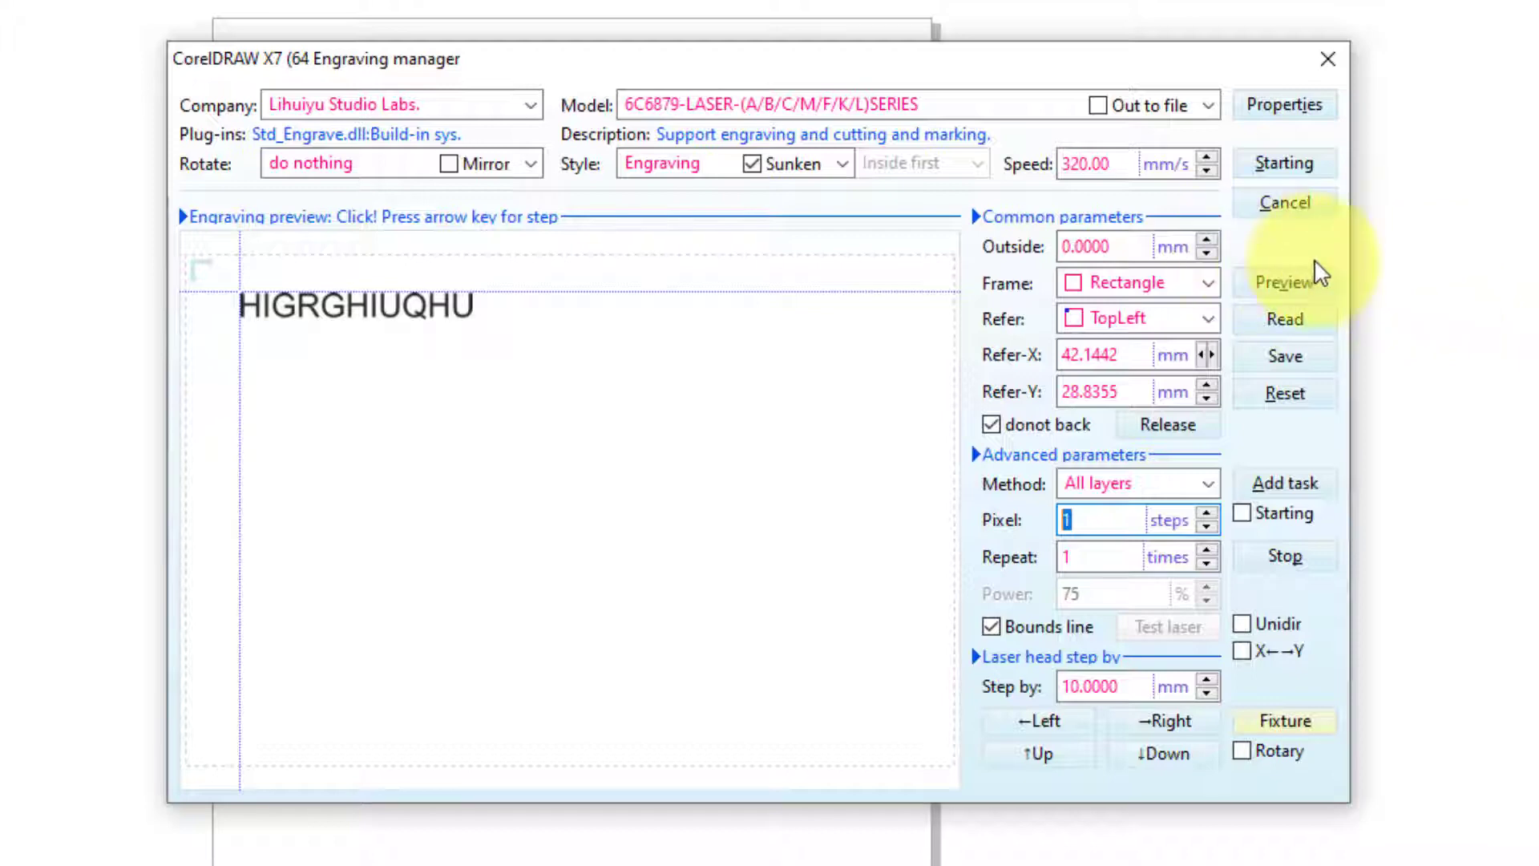
drag(404, 303, 416, 358)
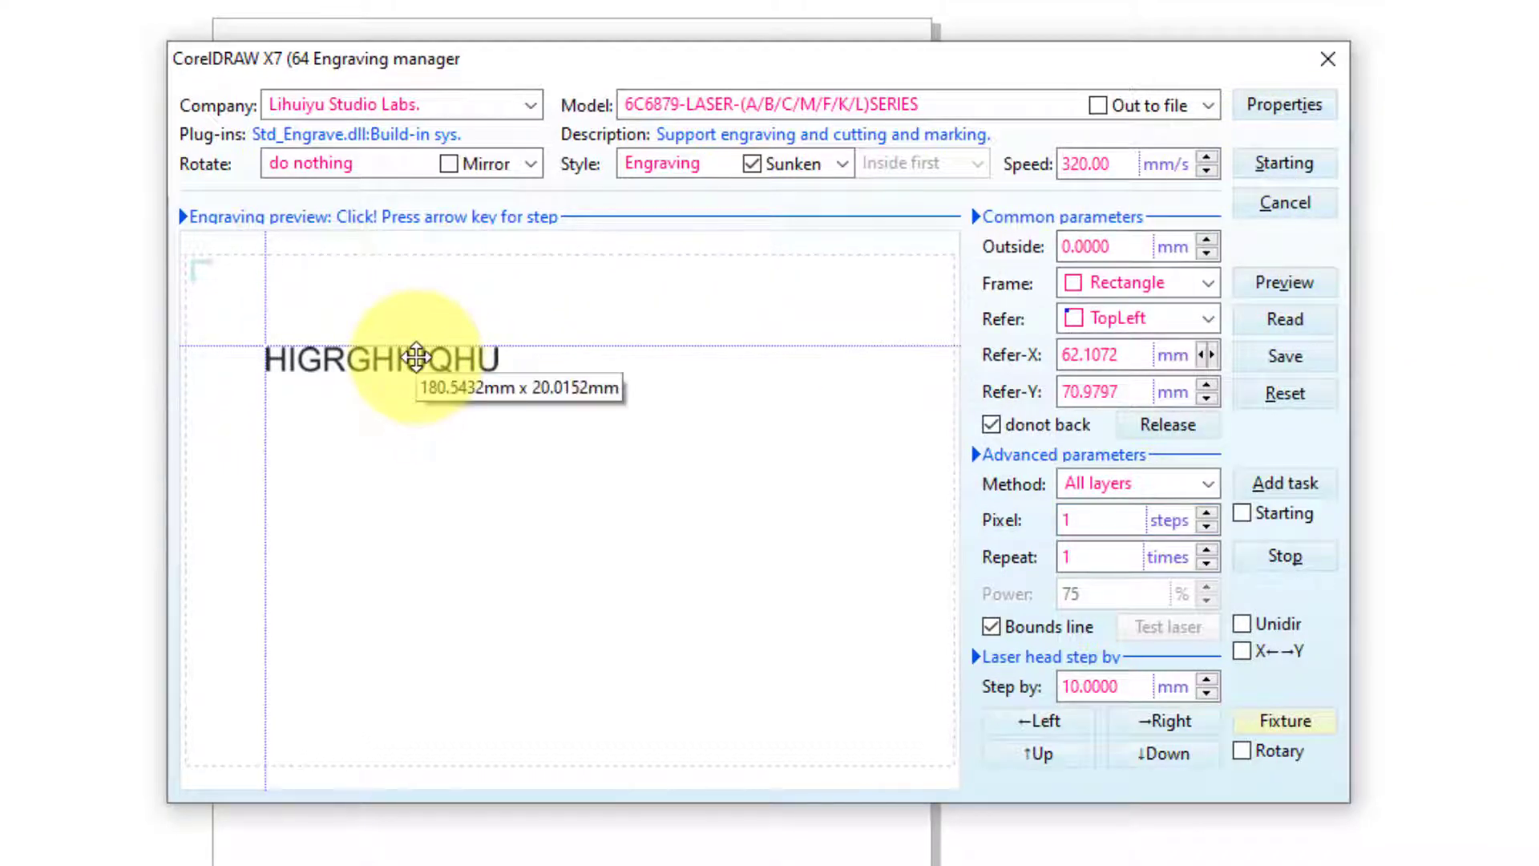
click(1316, 64)
Move the text to the upper part of the page and enlarge it to about 195 by 22 mm.
click(904, 329)
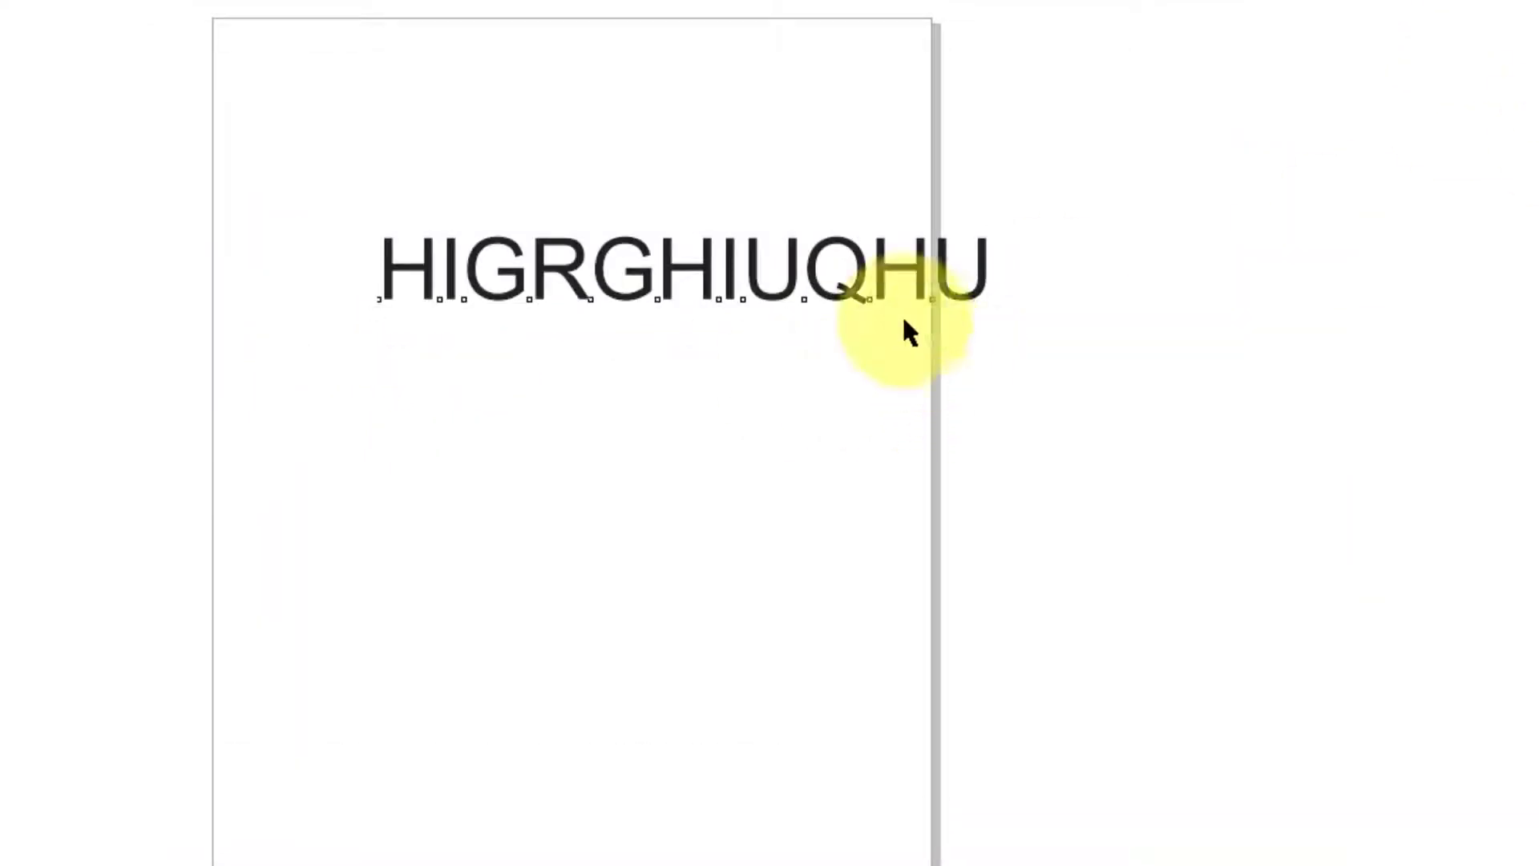
click(818, 263)
drag(818, 263, 639, 246)
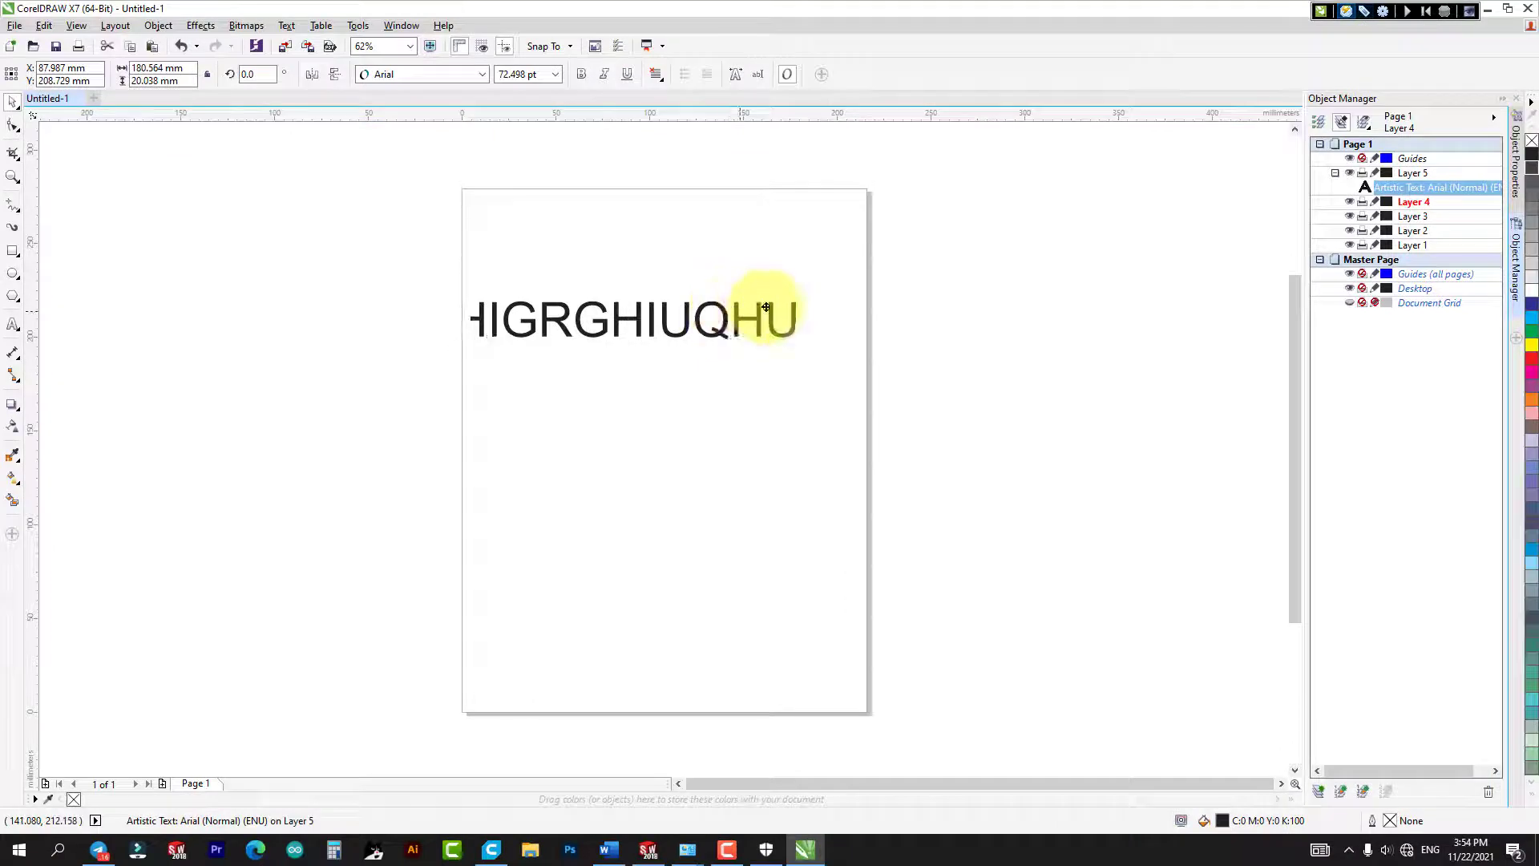
drag(766, 307, 759, 223)
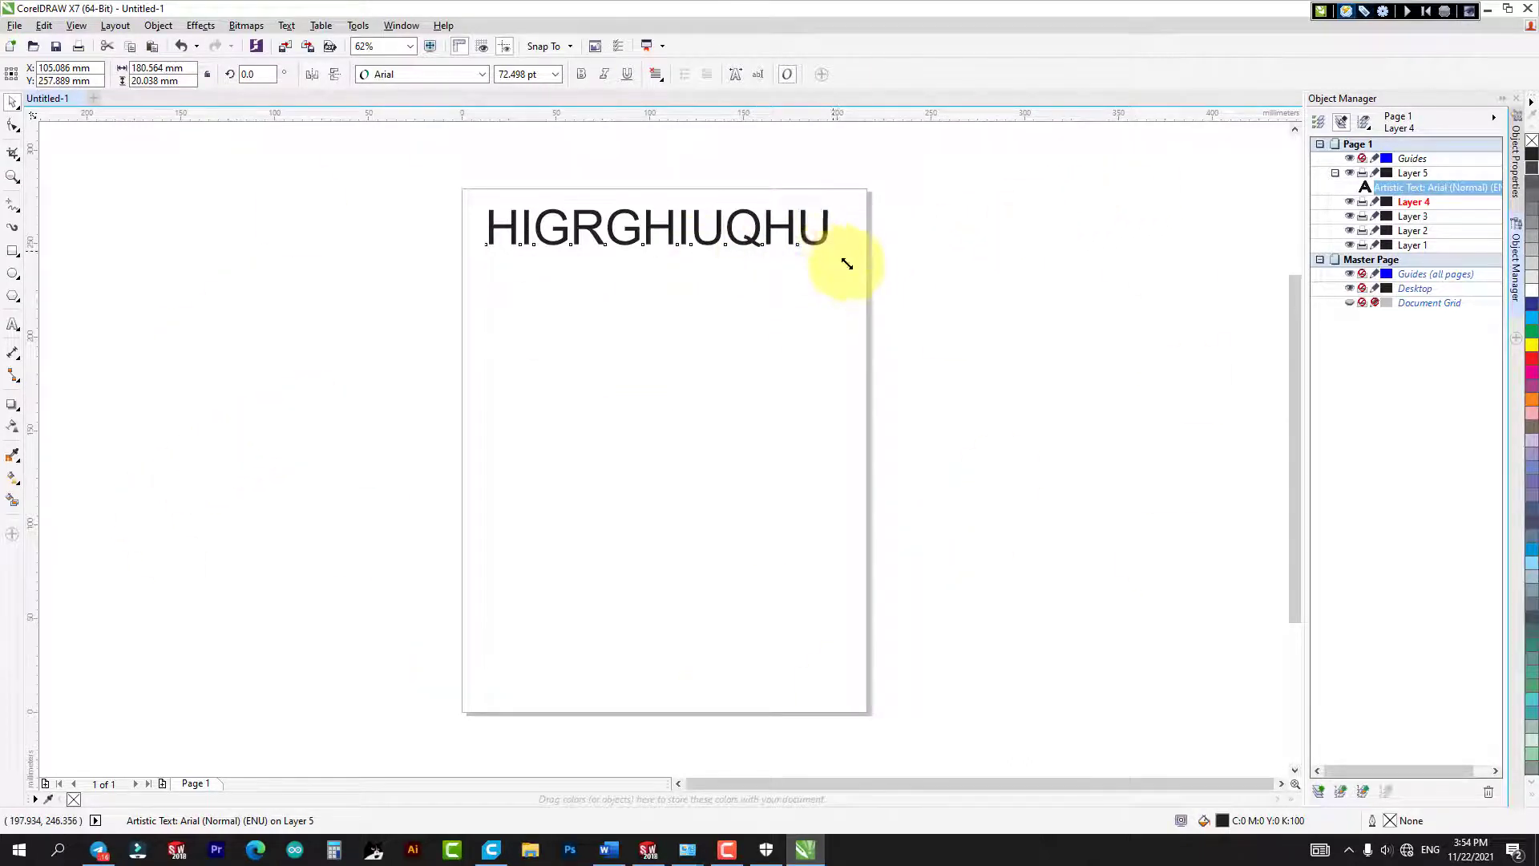
drag(847, 264, 860, 274)
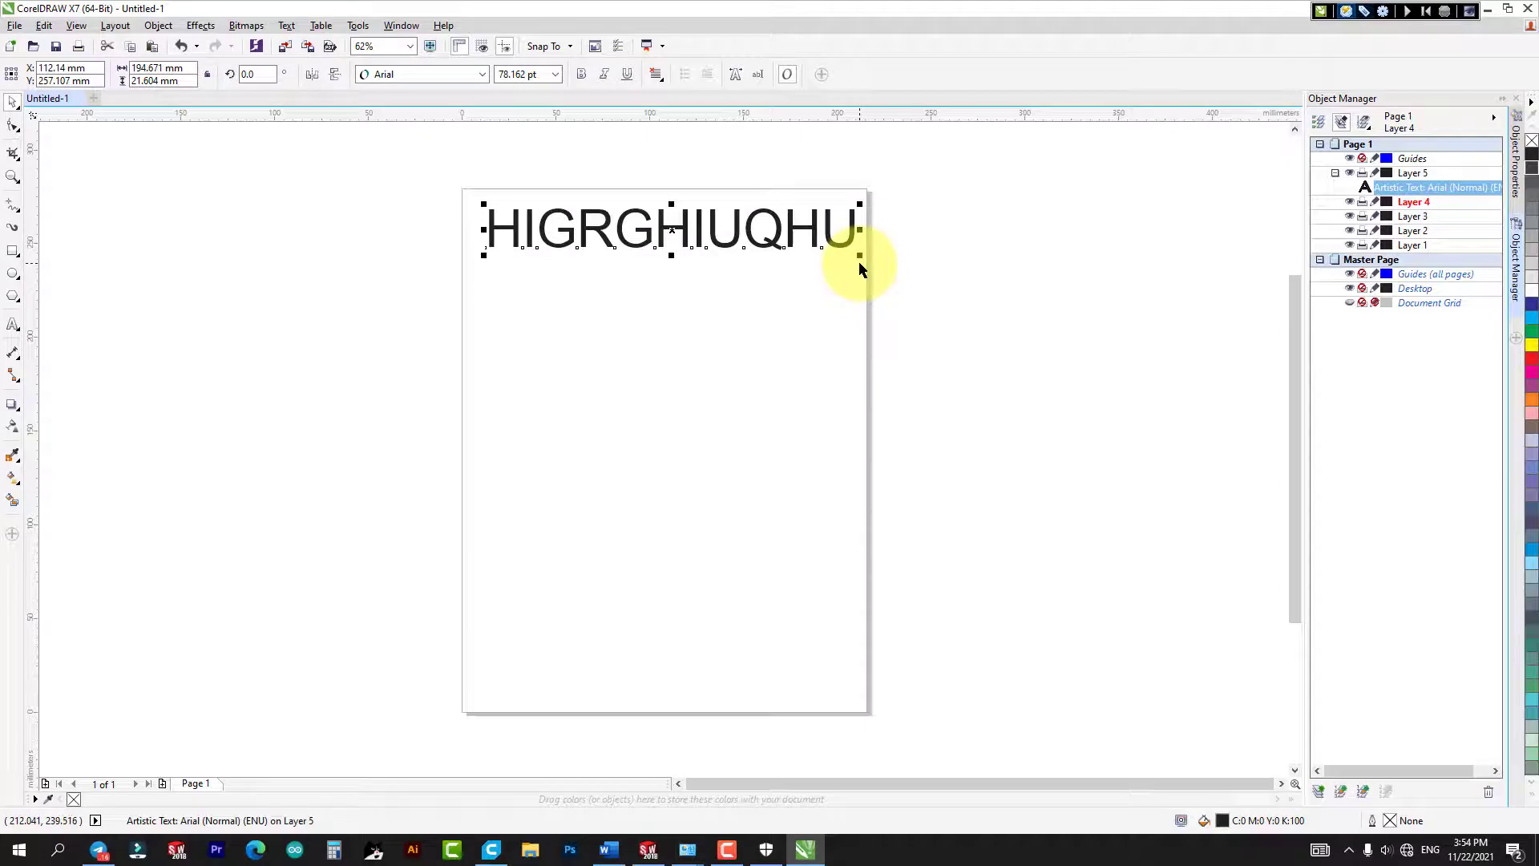
drag(779, 222, 769, 222)
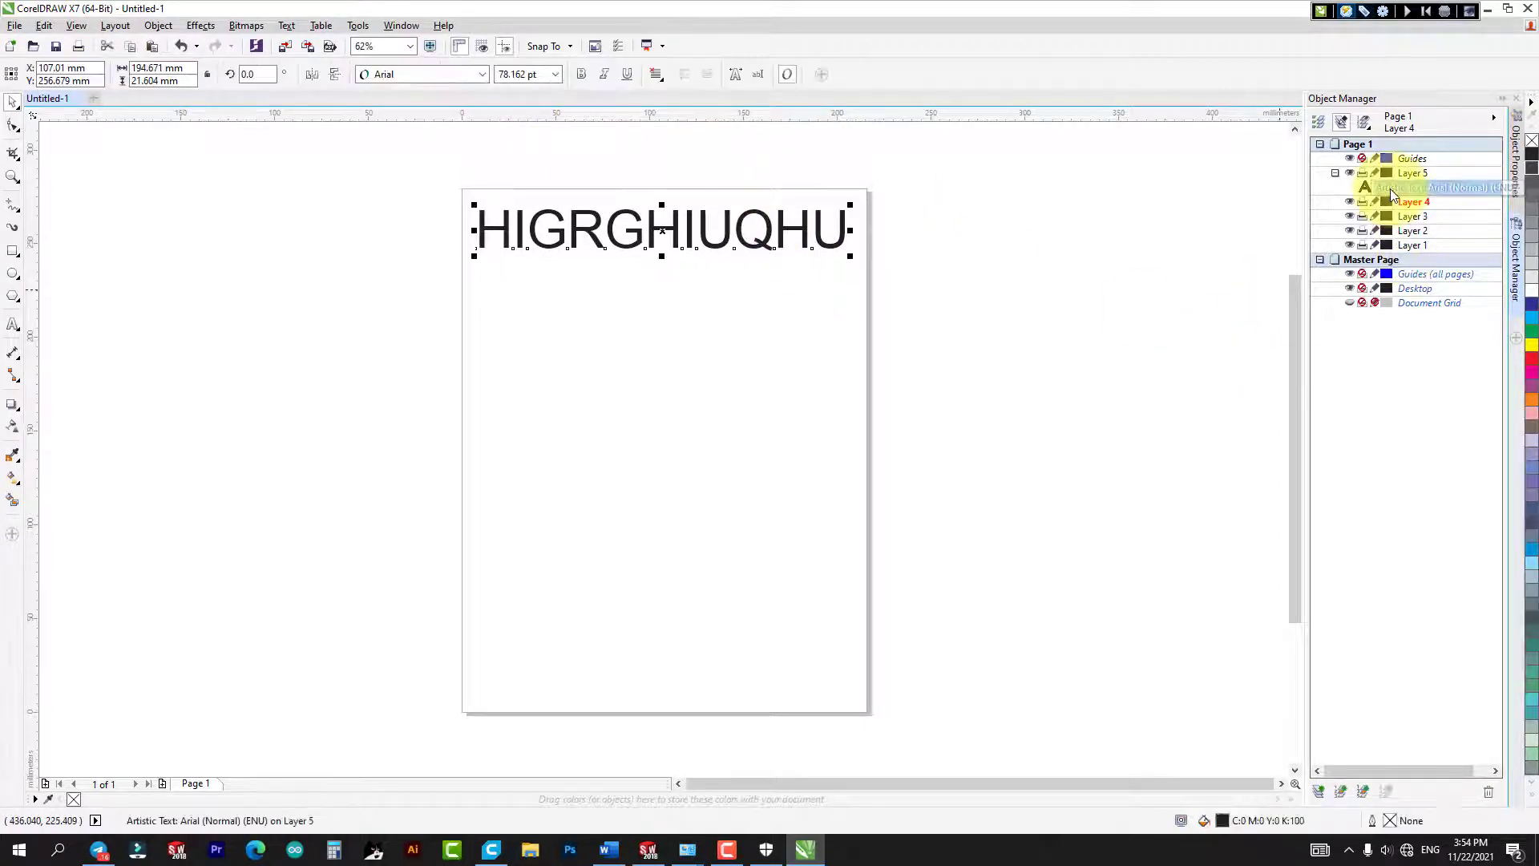
Delete the text from Layer 5.
key(Delete)
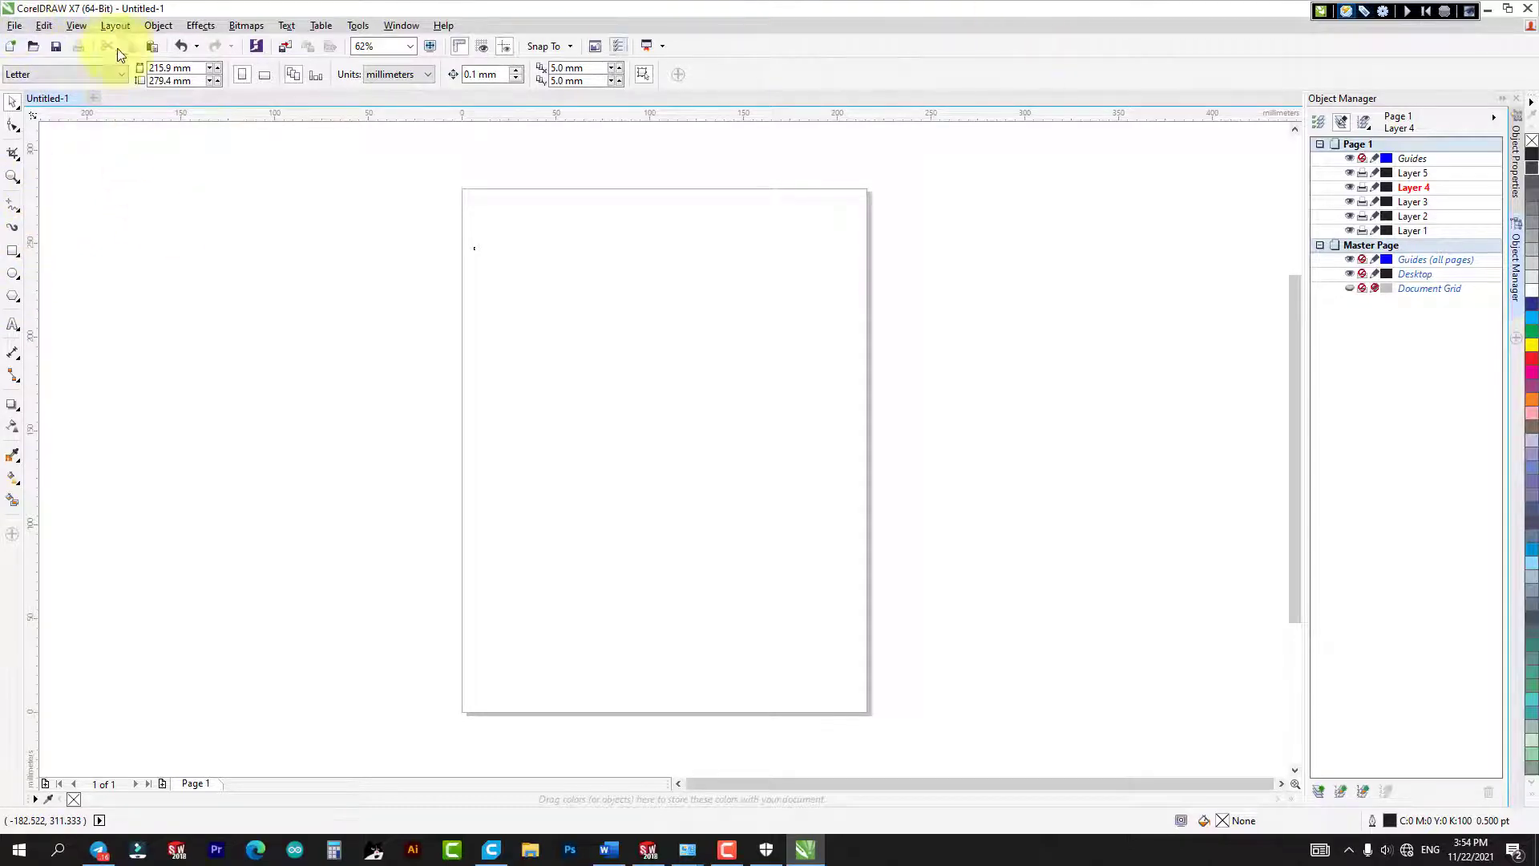
click(13, 26)
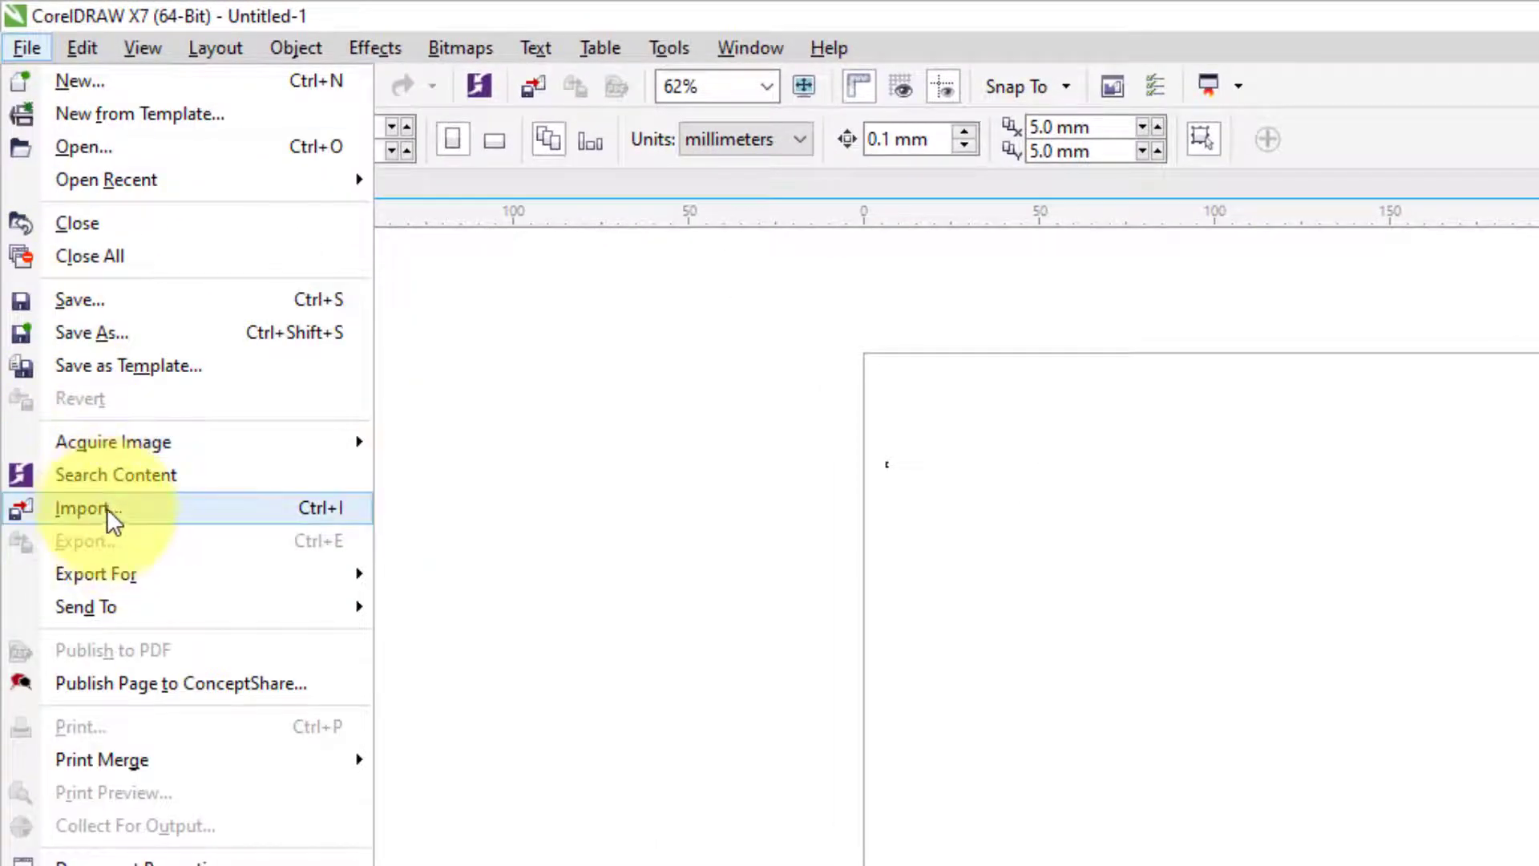
click(107, 508)
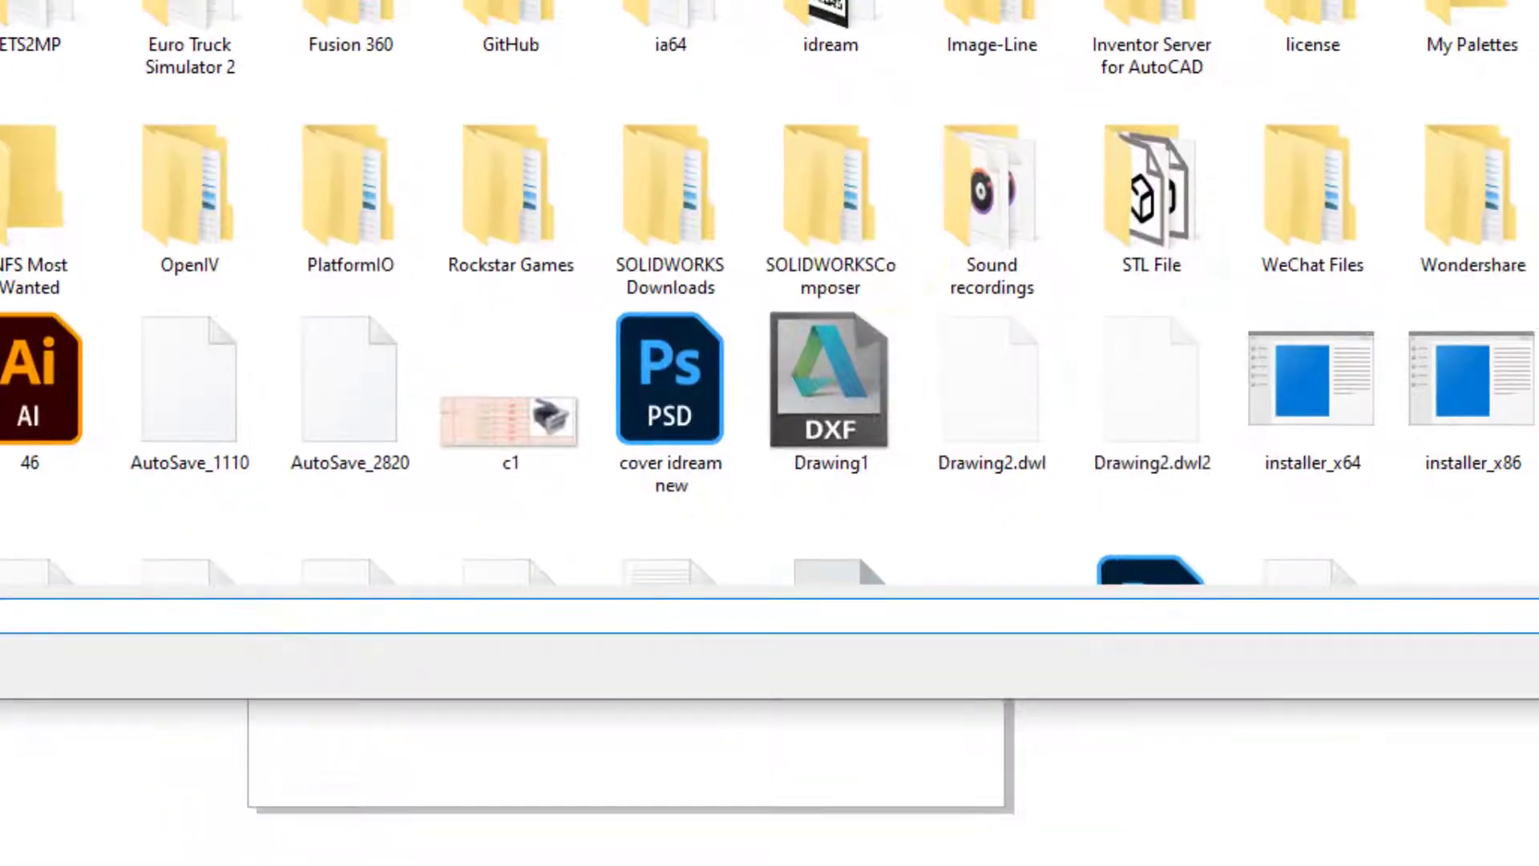
scroll(1247, 619, down, 3)
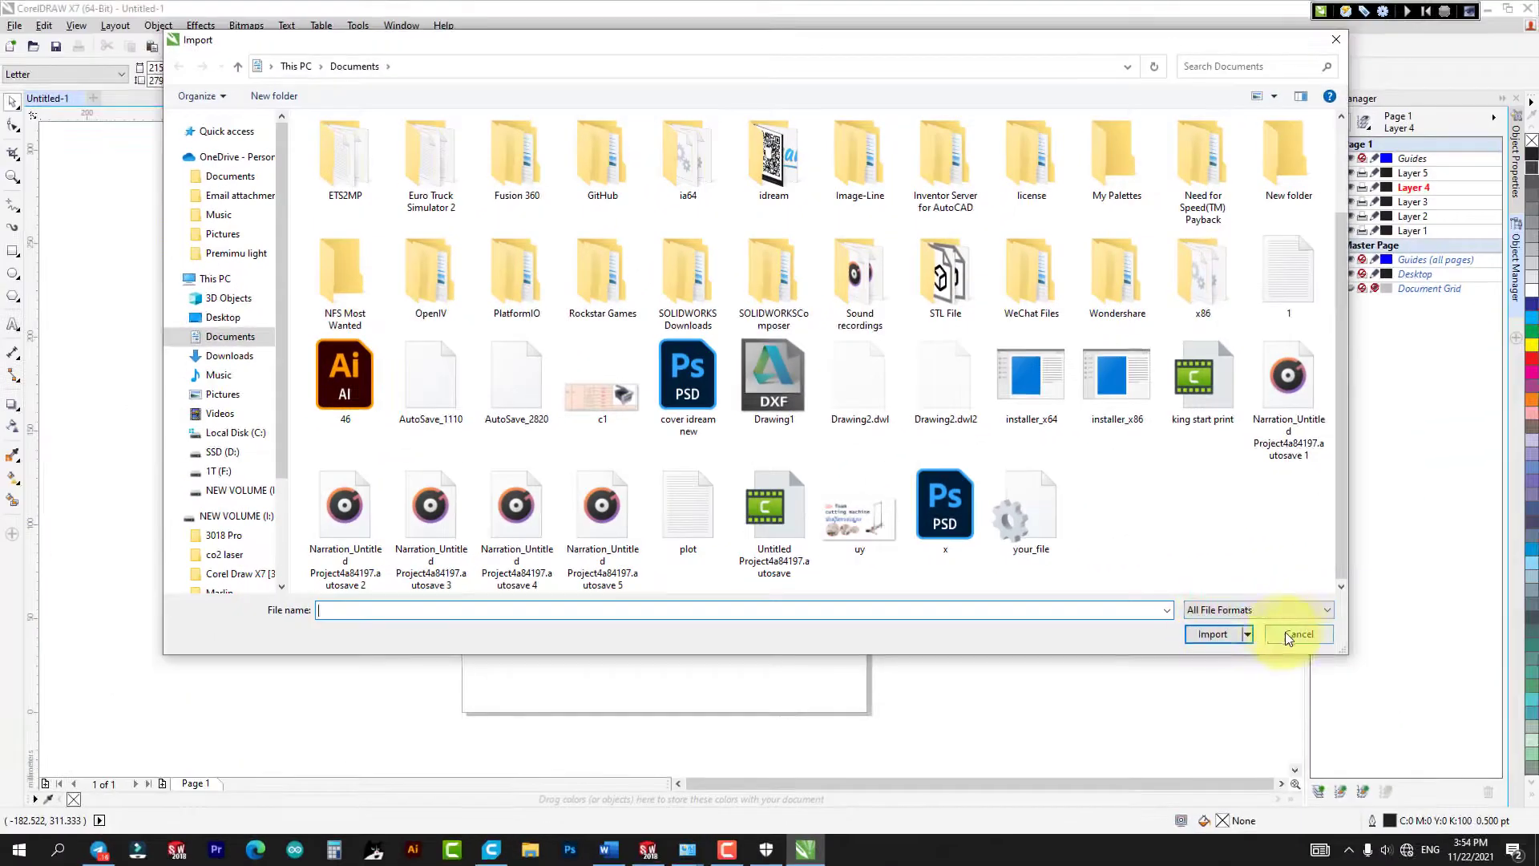
click(1287, 636)
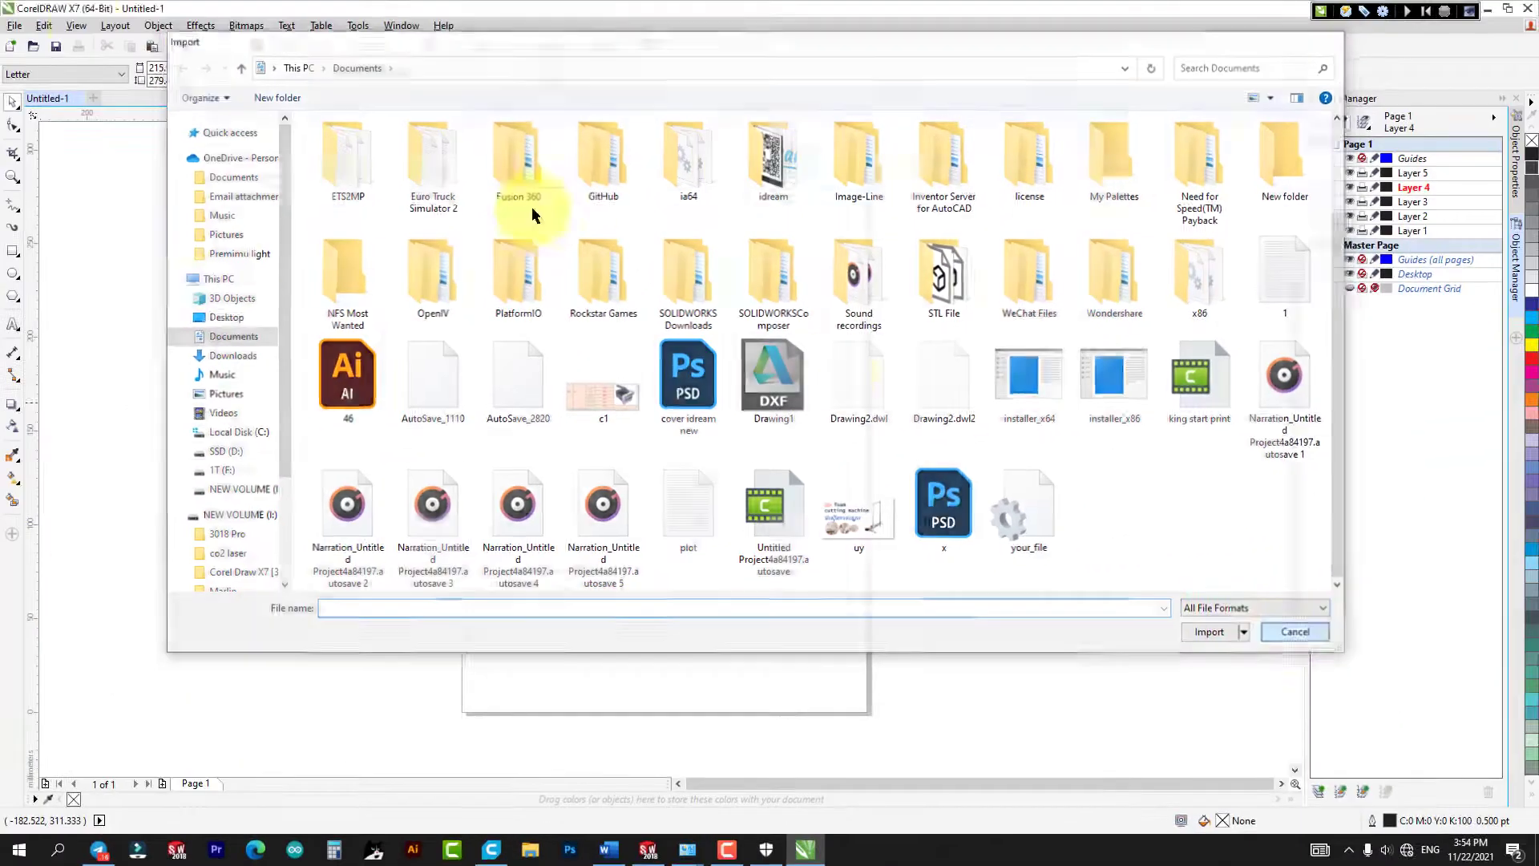
Open the DXF file Drawing1 from the Documents folder.
click(15, 25)
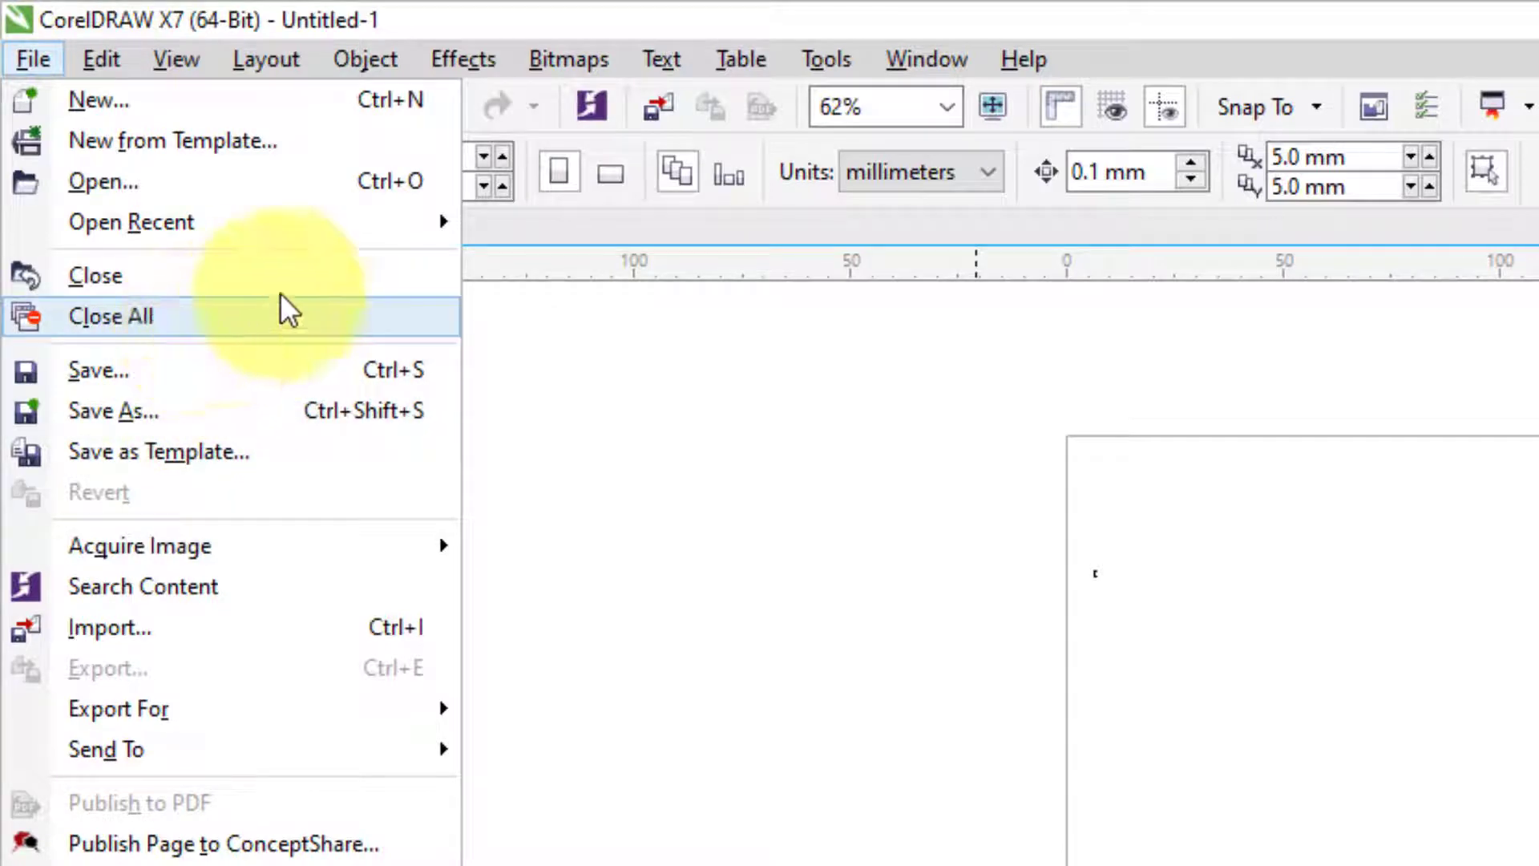
click(27, 55)
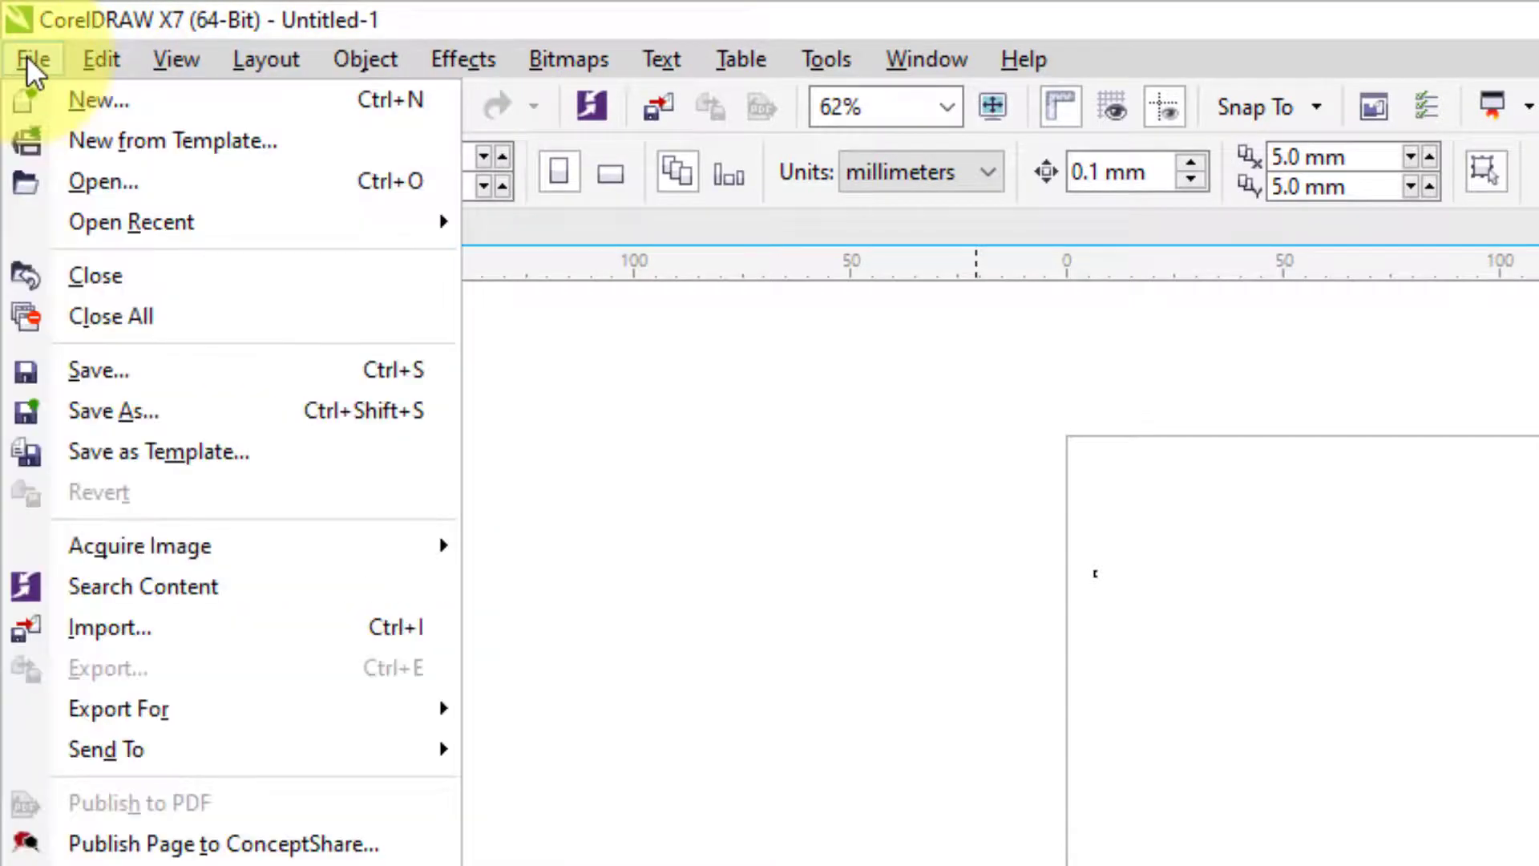
mouse_move(172, 519)
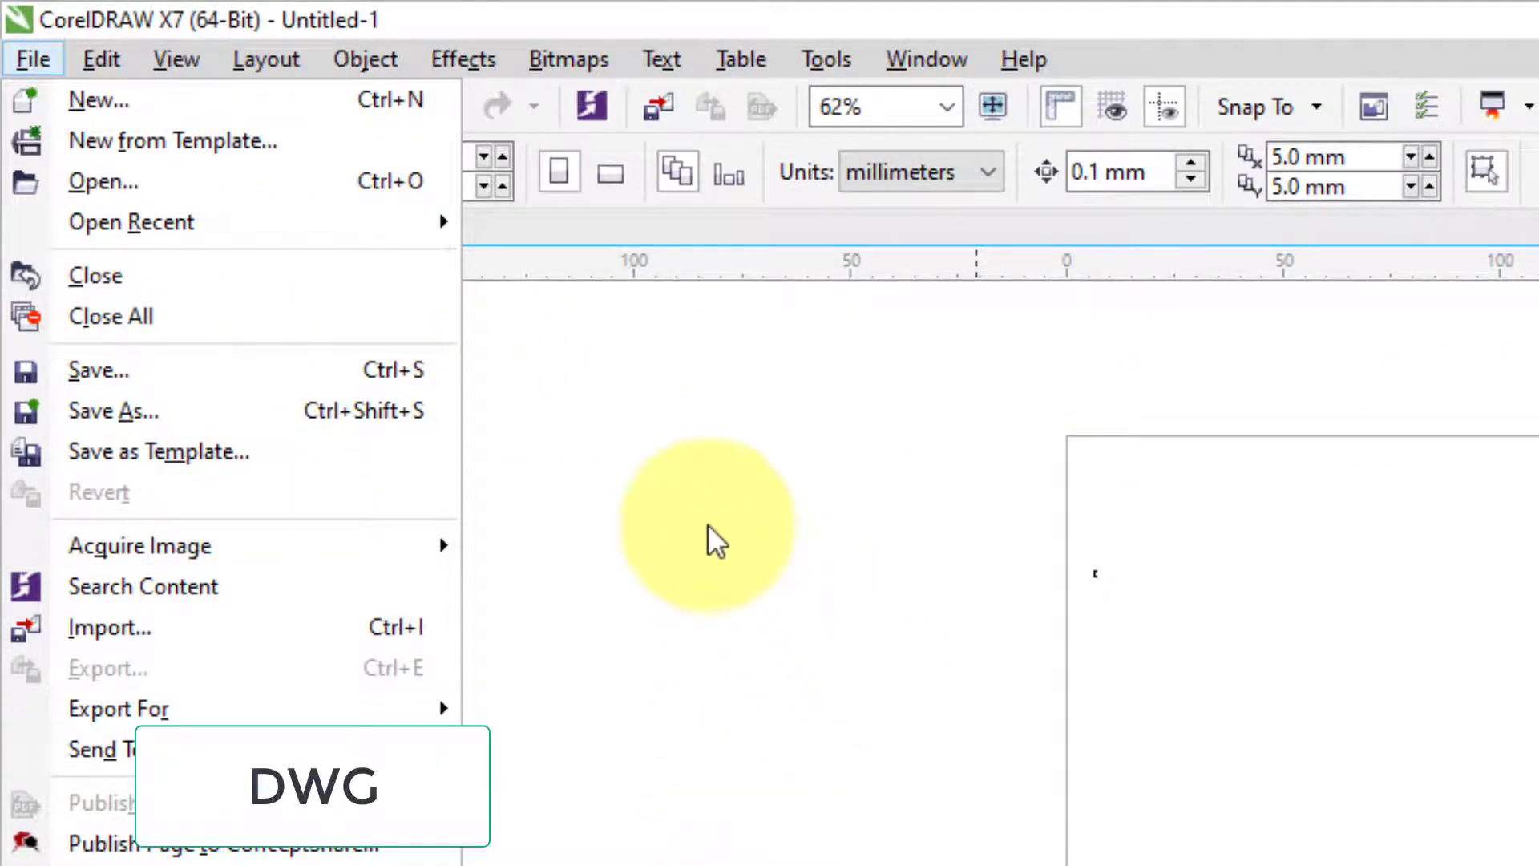
click(123, 194)
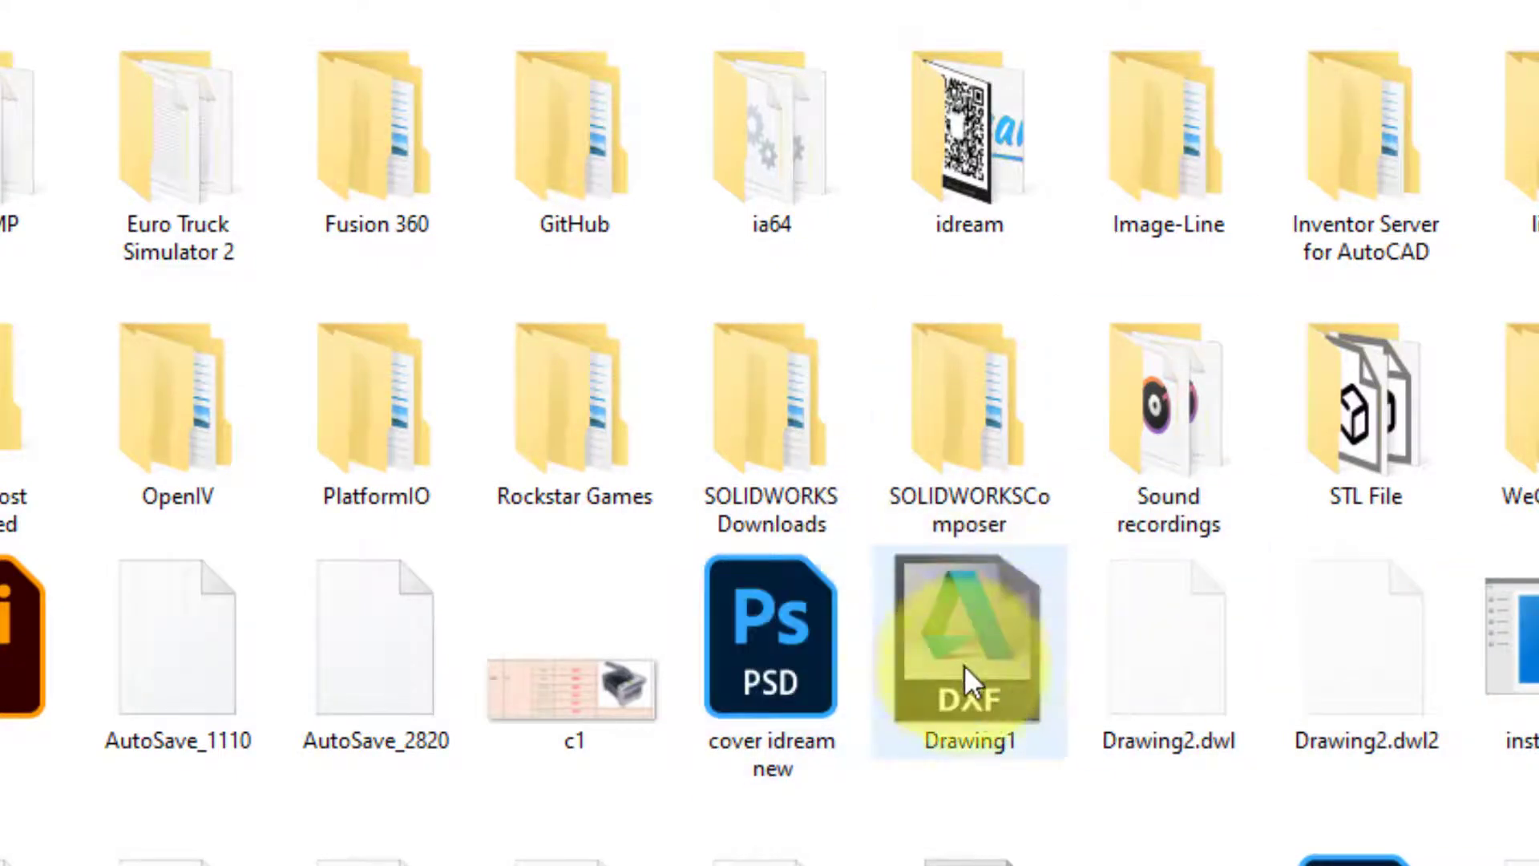
click(988, 709)
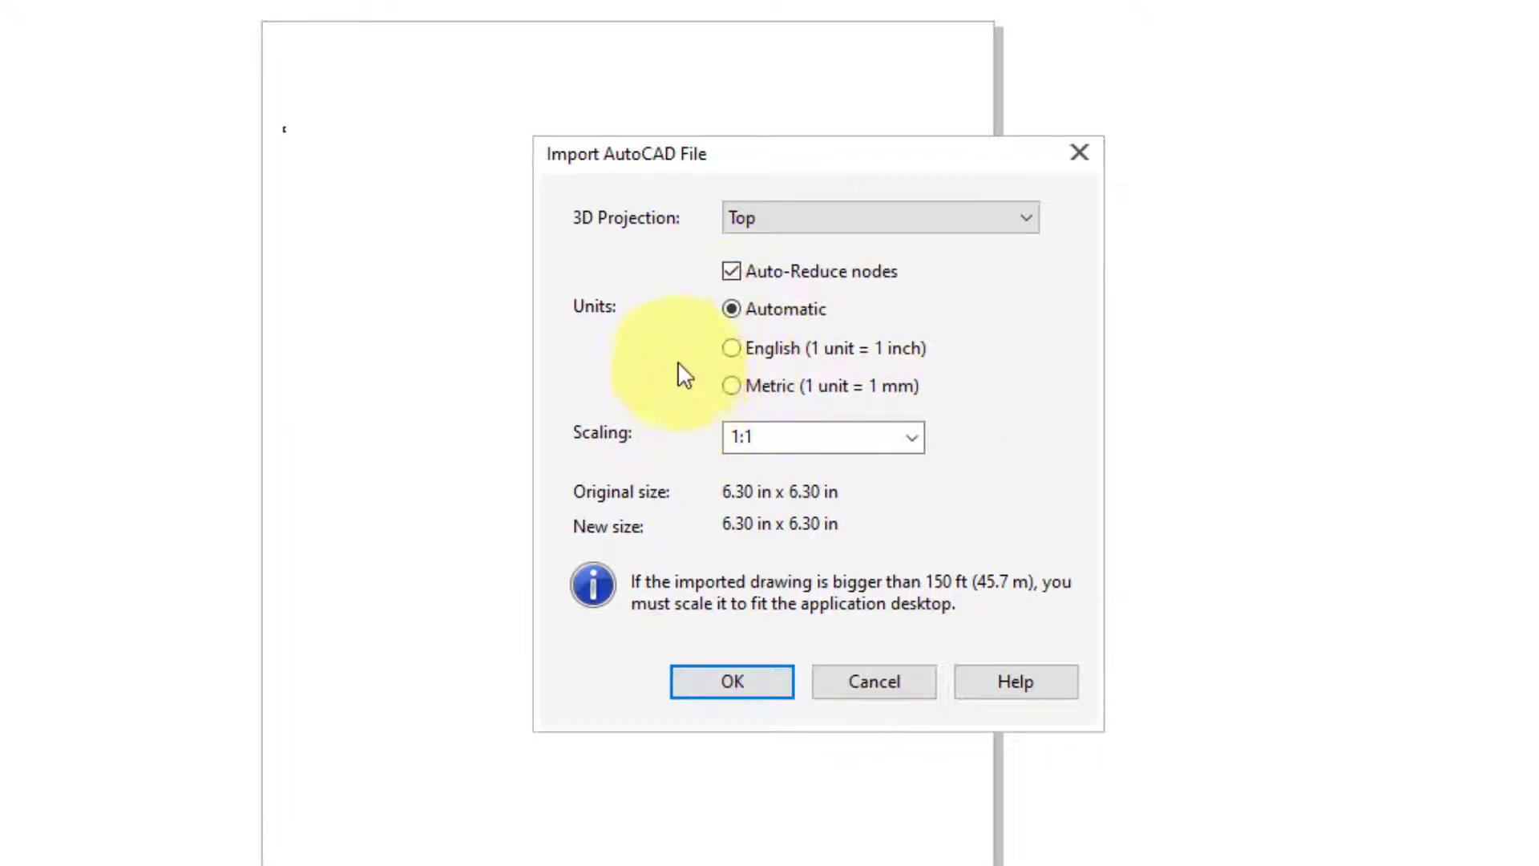
Set the AutoCAD import scaling to 1:1 and import the drawing.
click(760, 441)
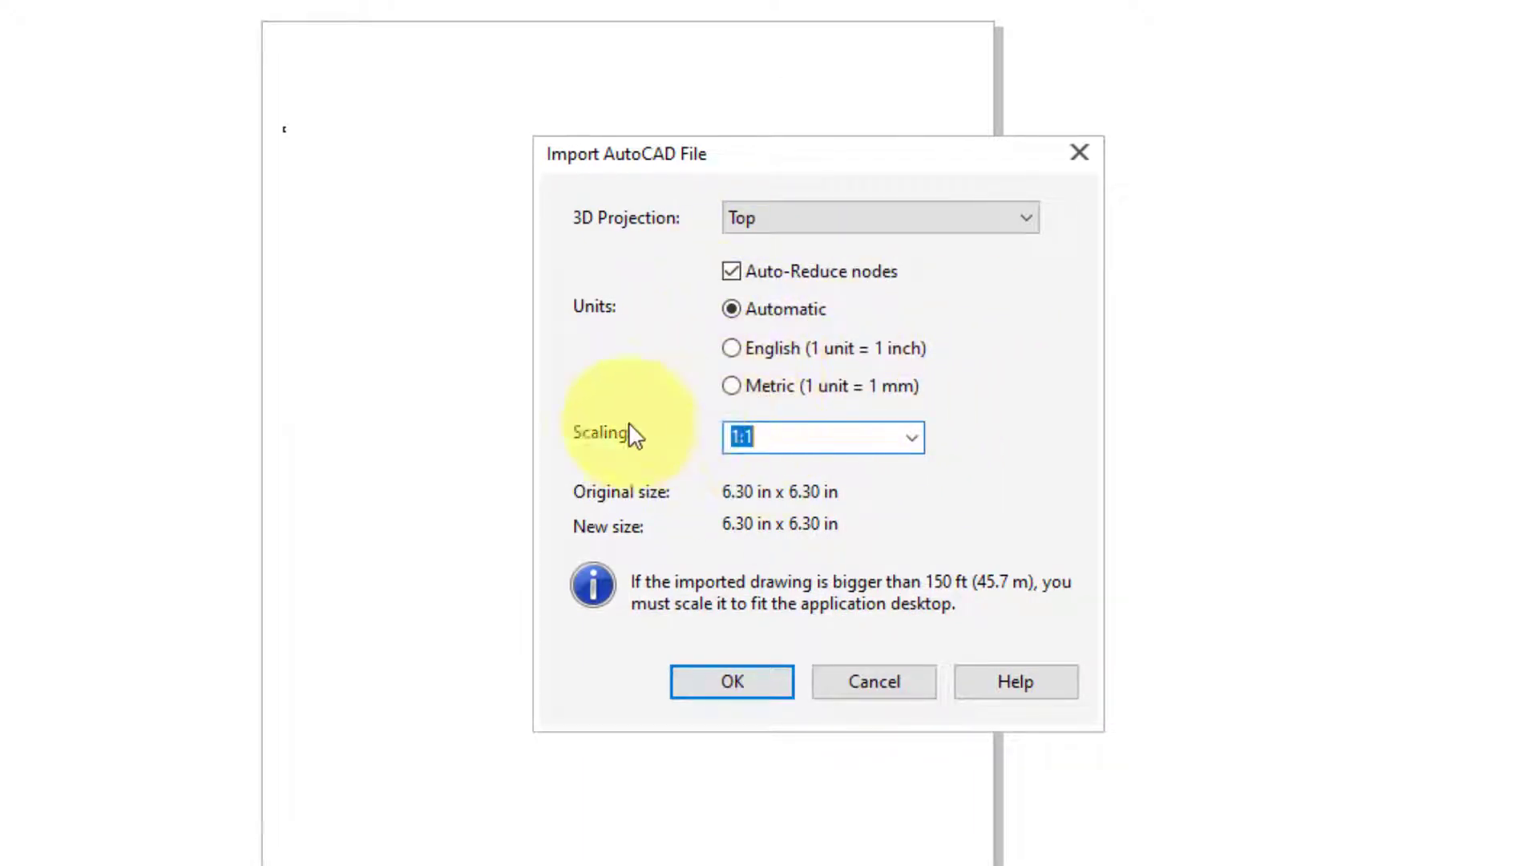
click(911, 440)
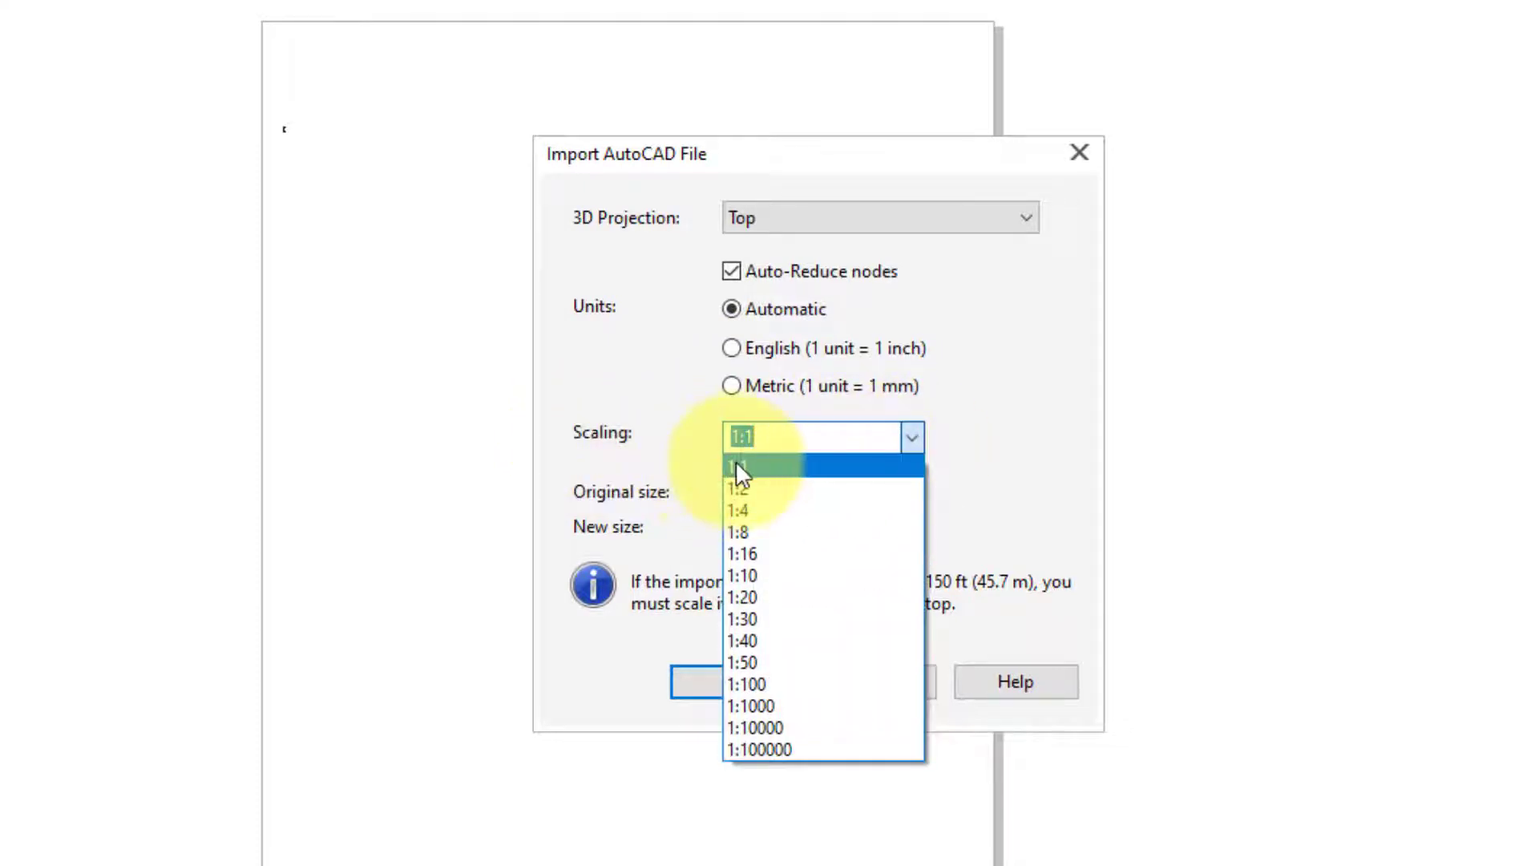
click(757, 465)
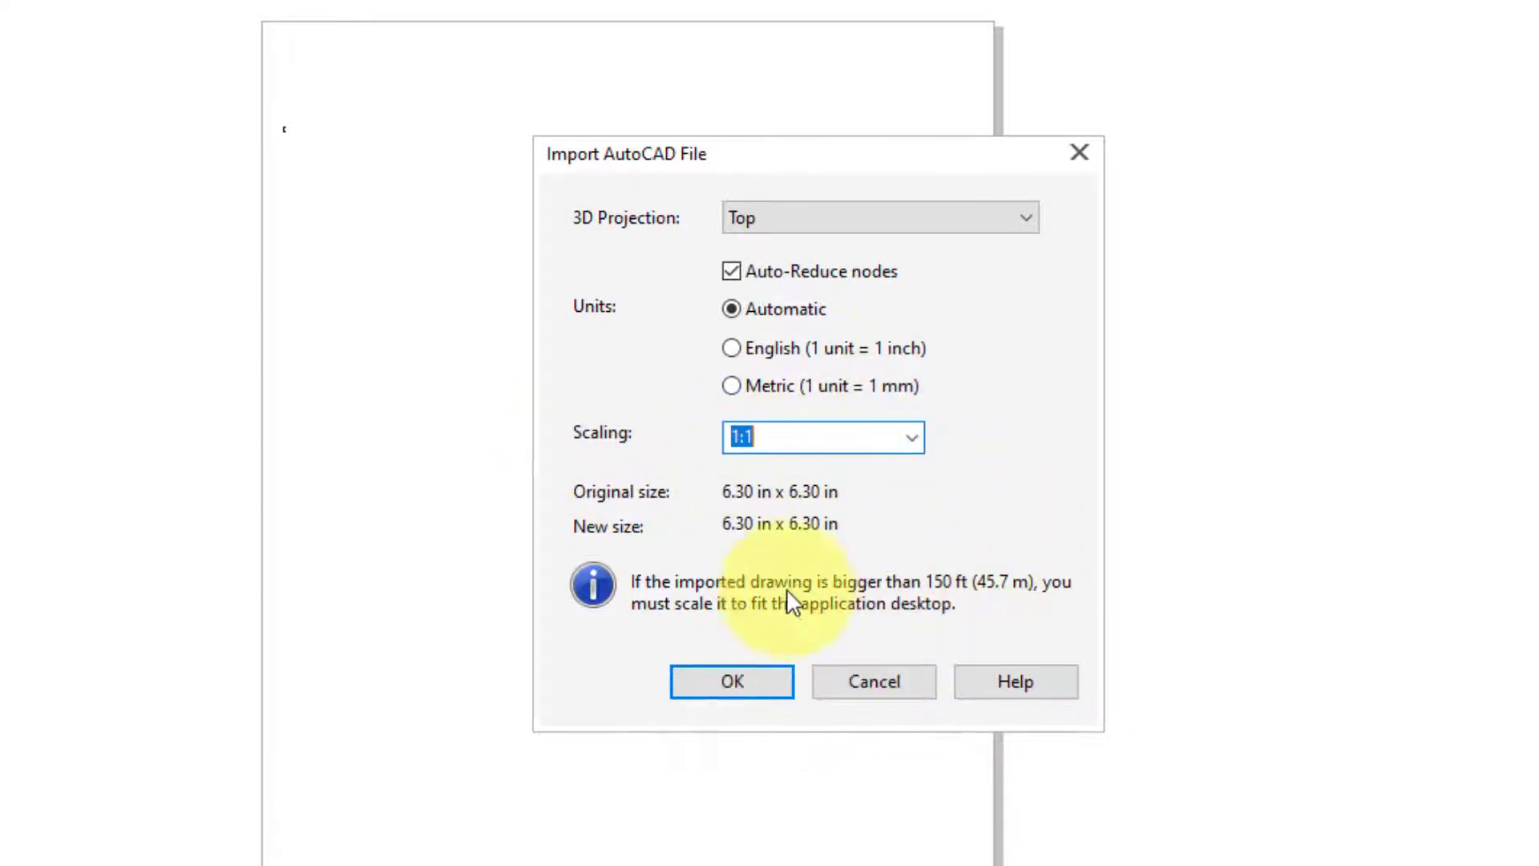
click(750, 683)
scroll(647, 535, up, 2)
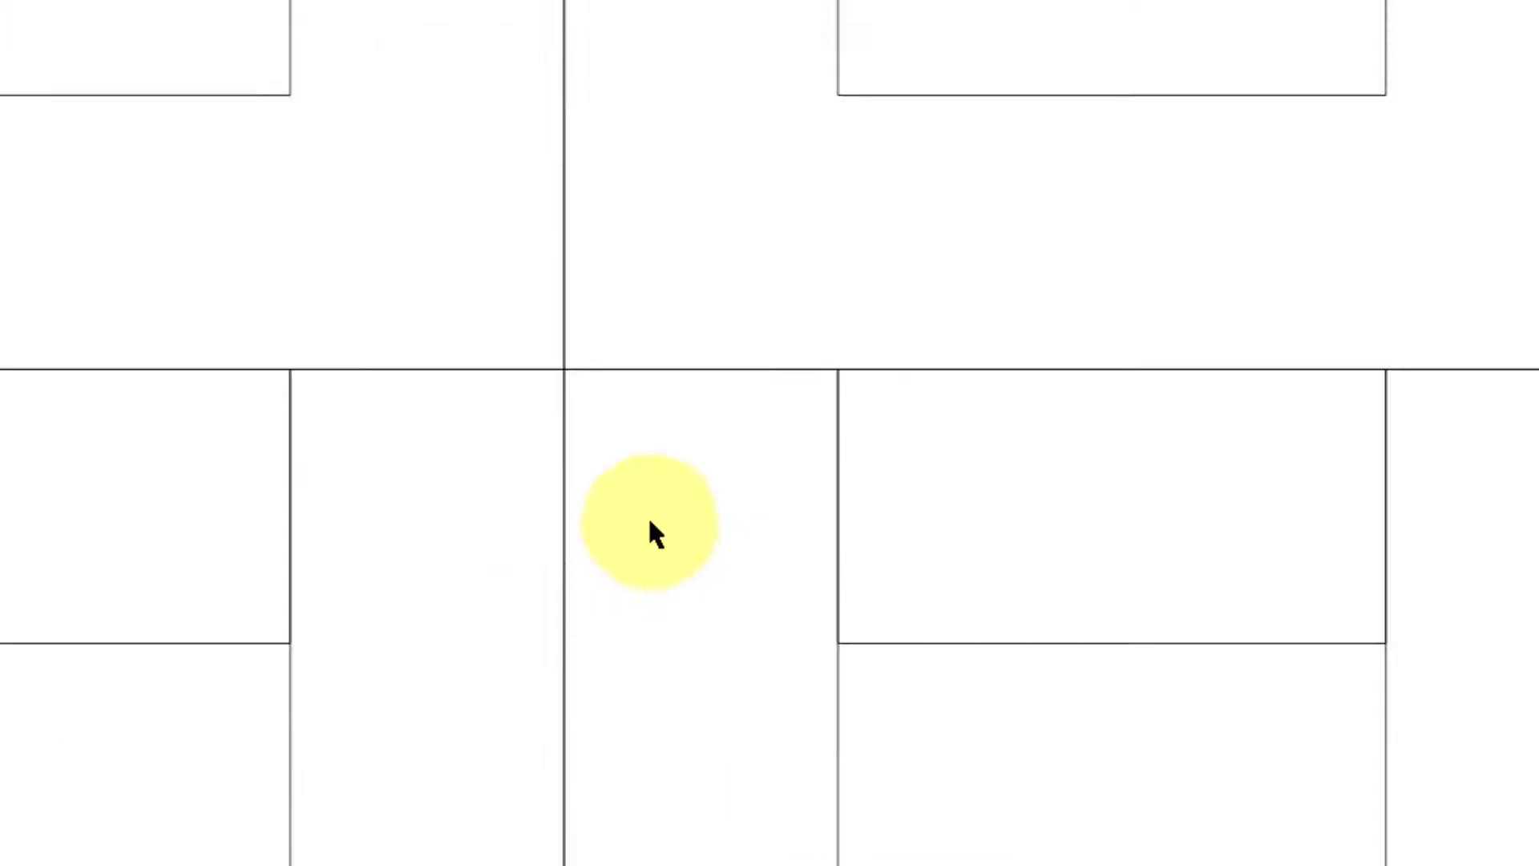
scroll(648, 521, down, 2)
drag(885, 375, 965, 266)
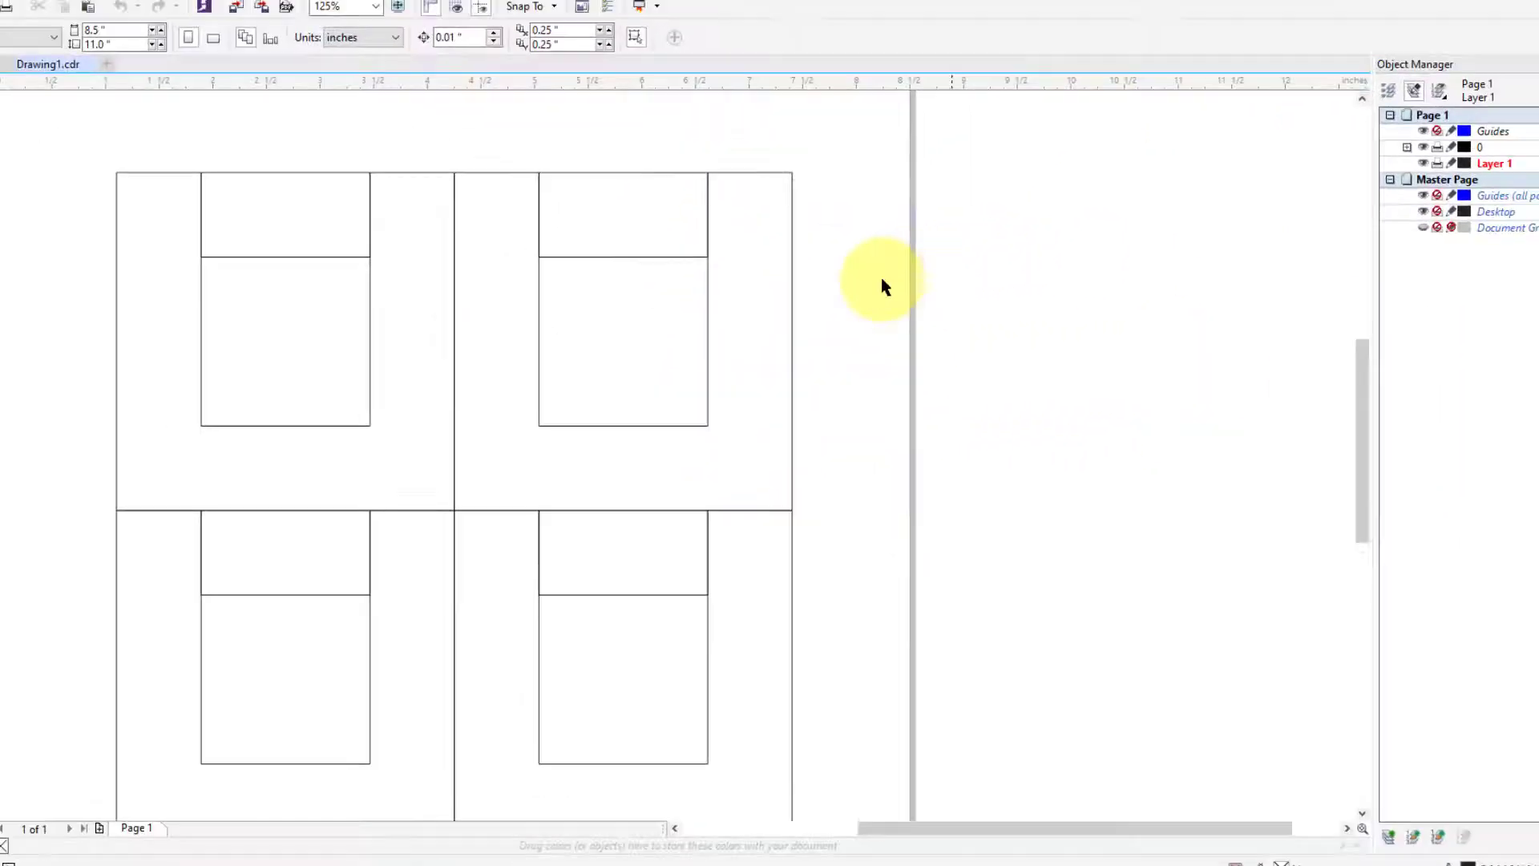
scroll(952, 256, down, 1)
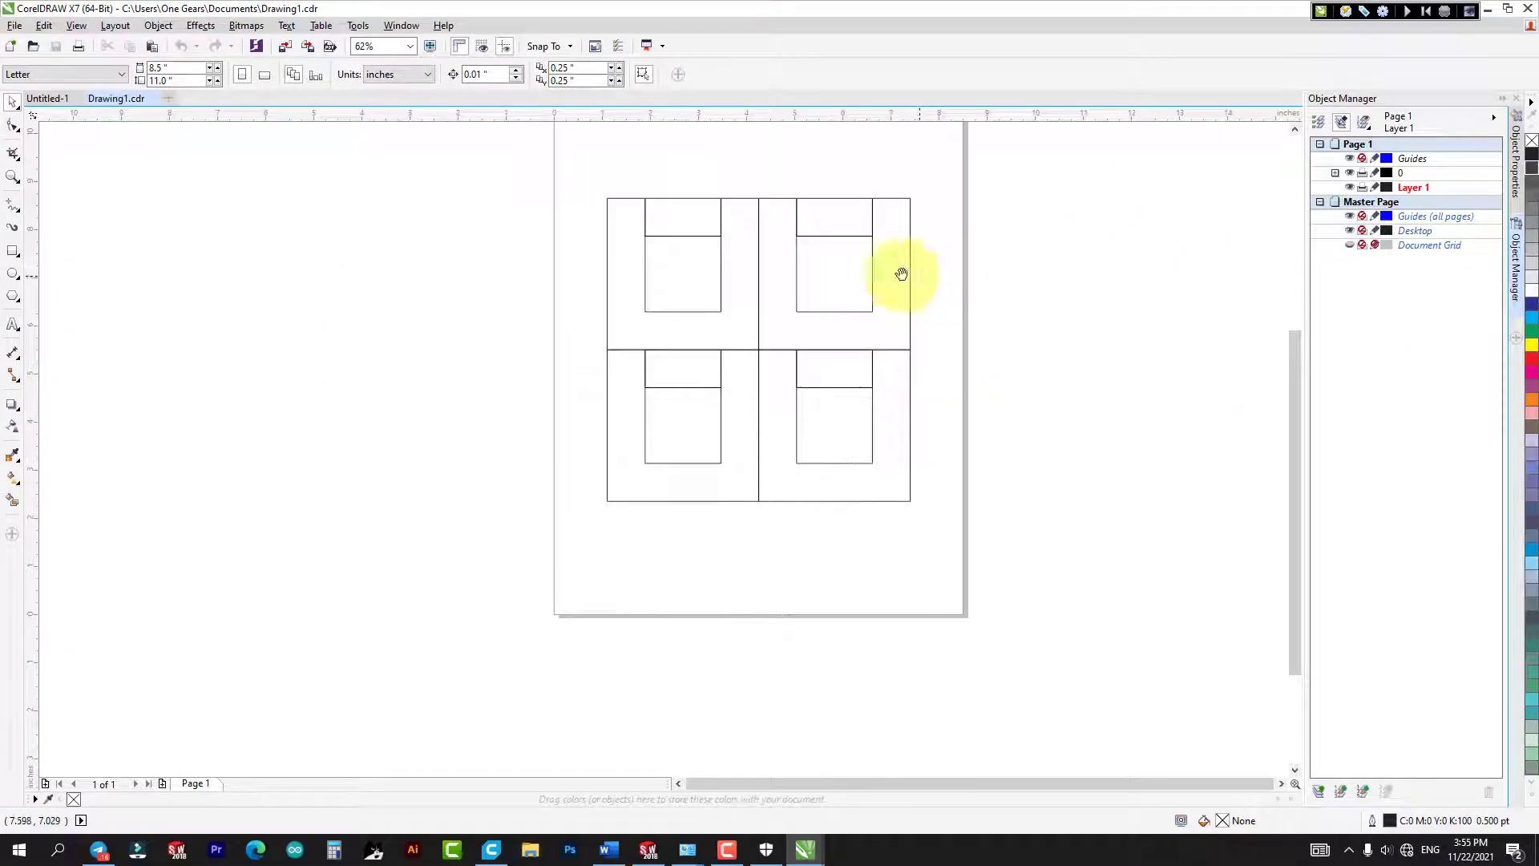
drag(901, 274, 842, 279)
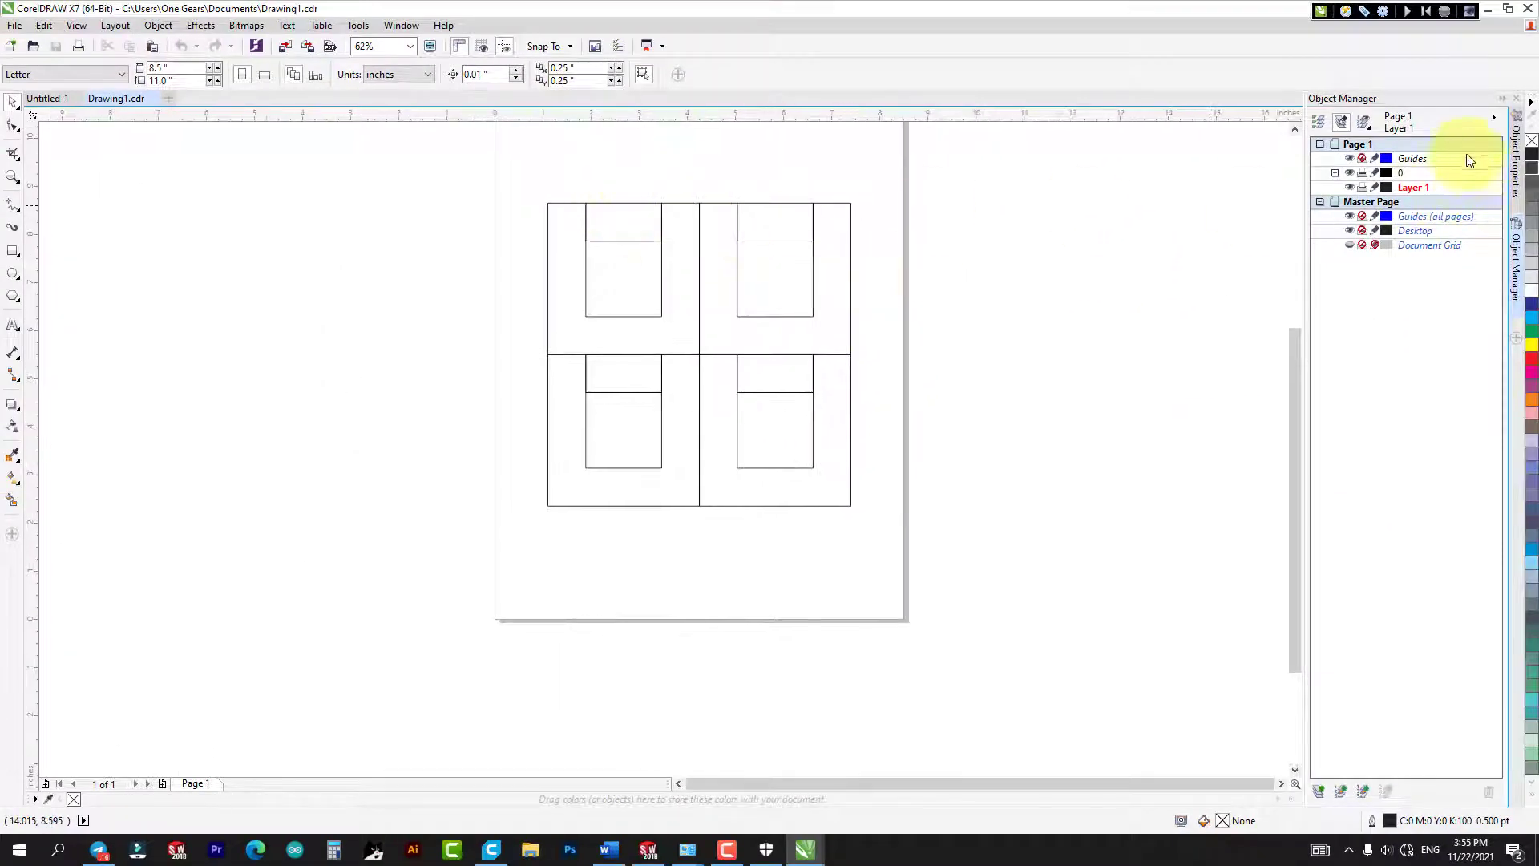
Select all curves of the imported drawing on layer 0 and combine them into a single curve.
click(1335, 173)
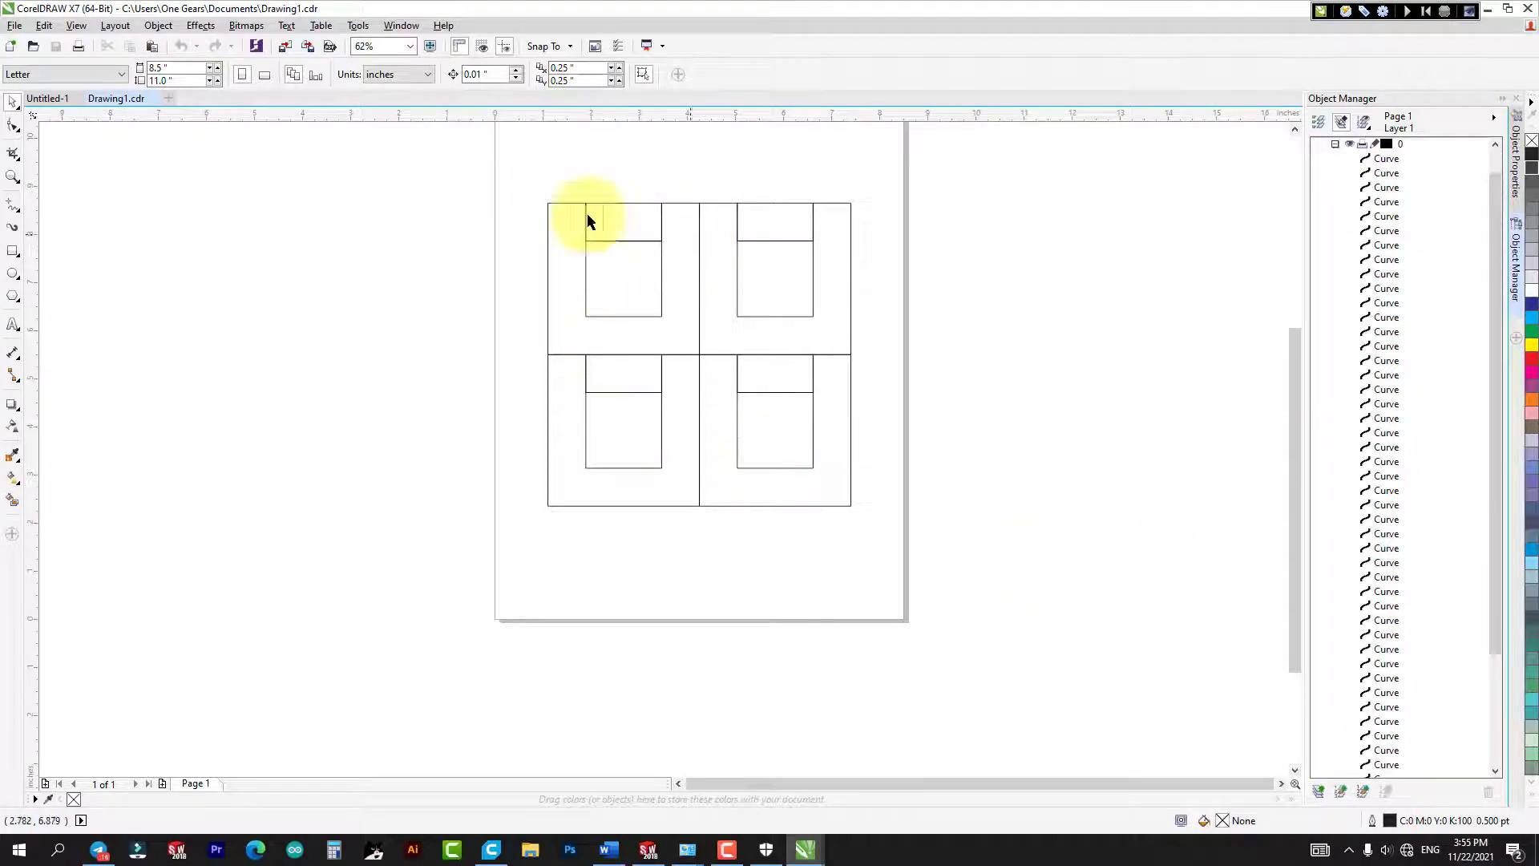
drag(627, 275, 930, 611)
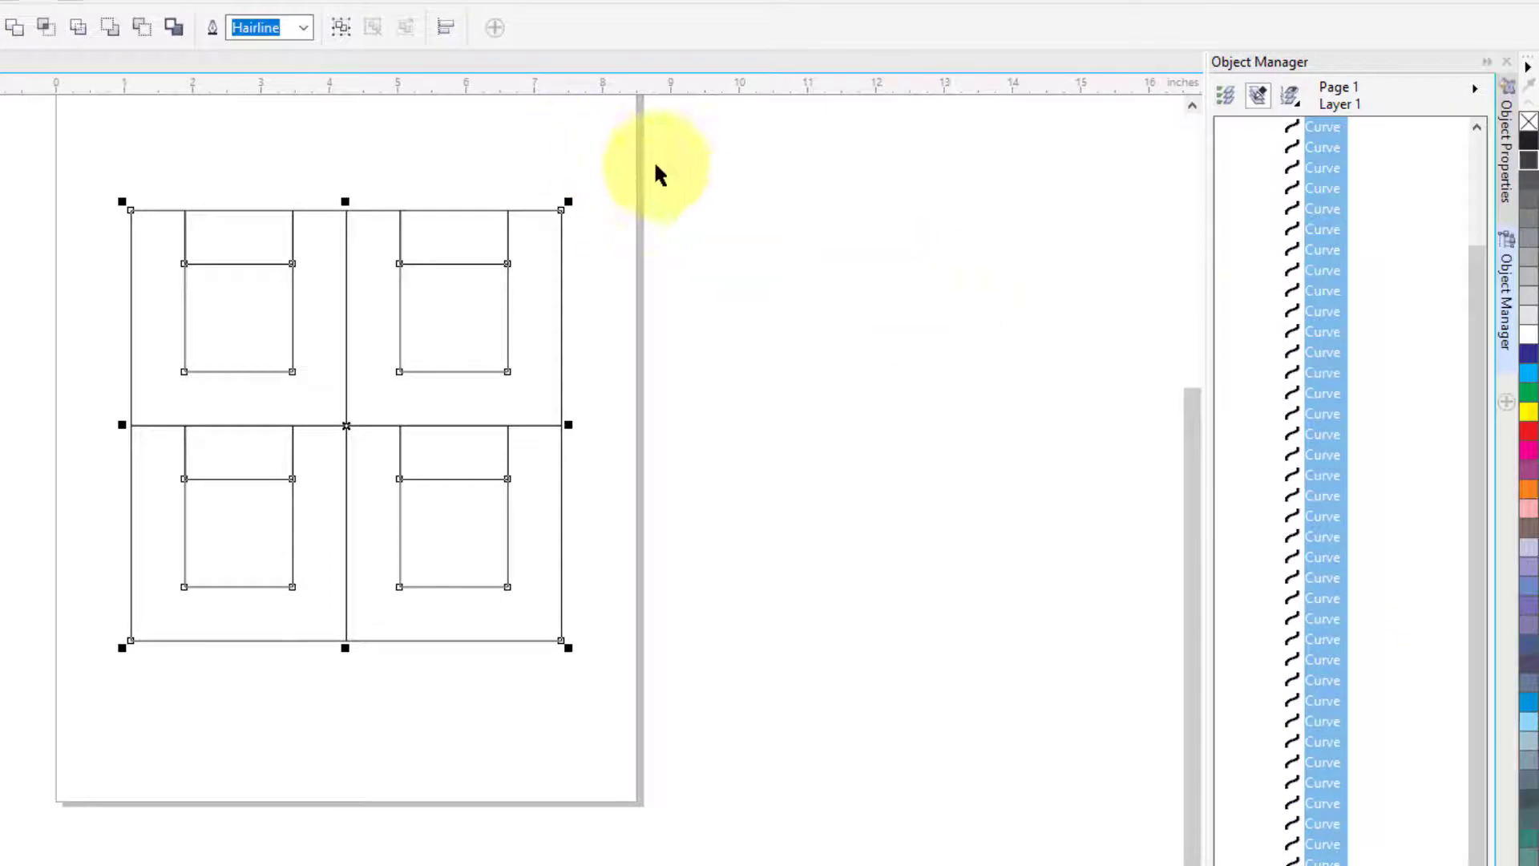
scroll(1315, 384, up, 1)
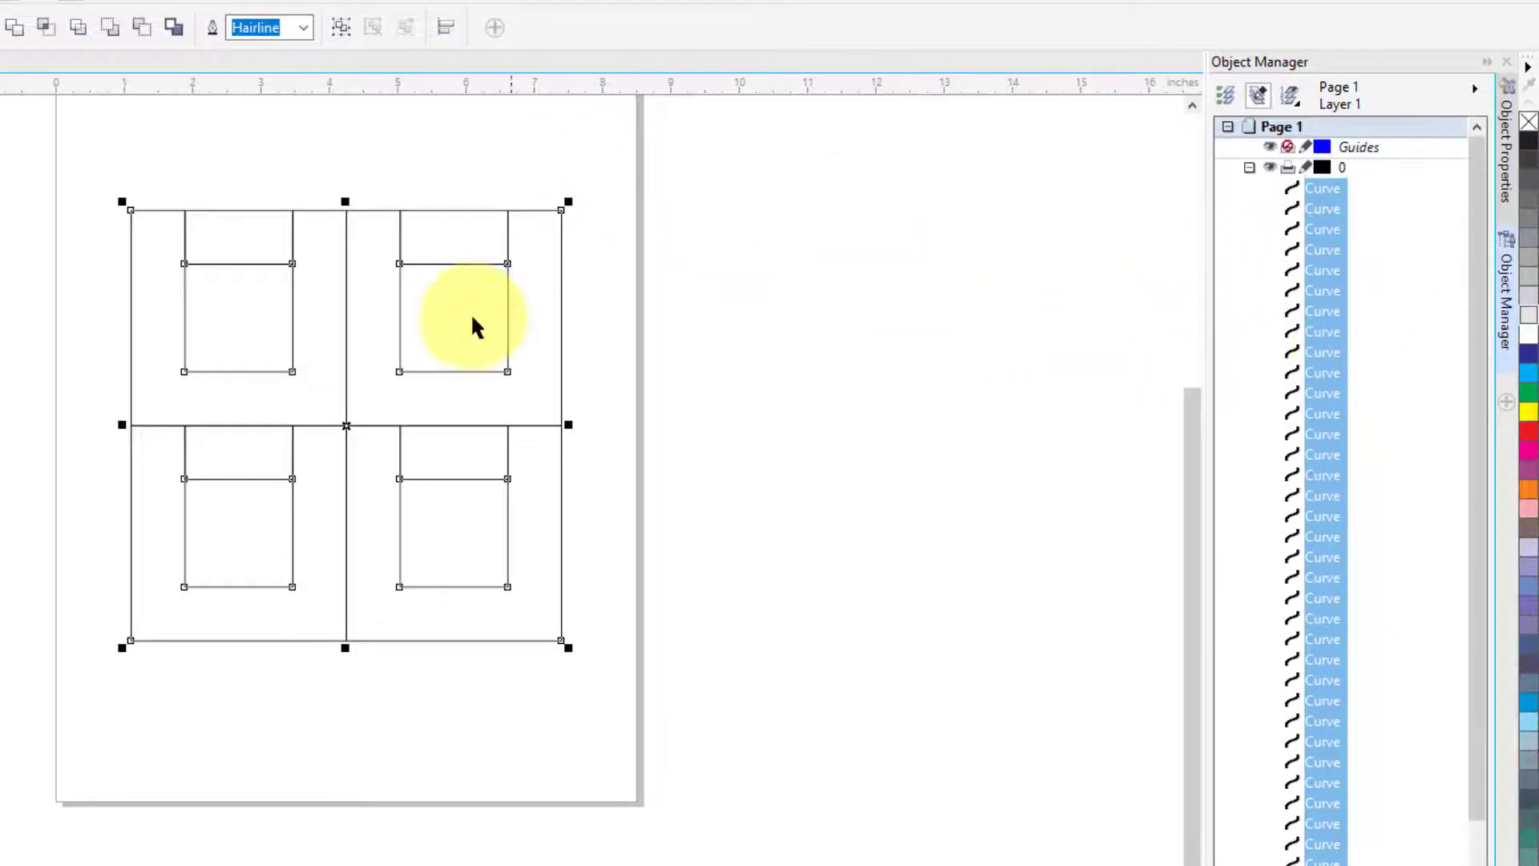
right_click(1330, 229)
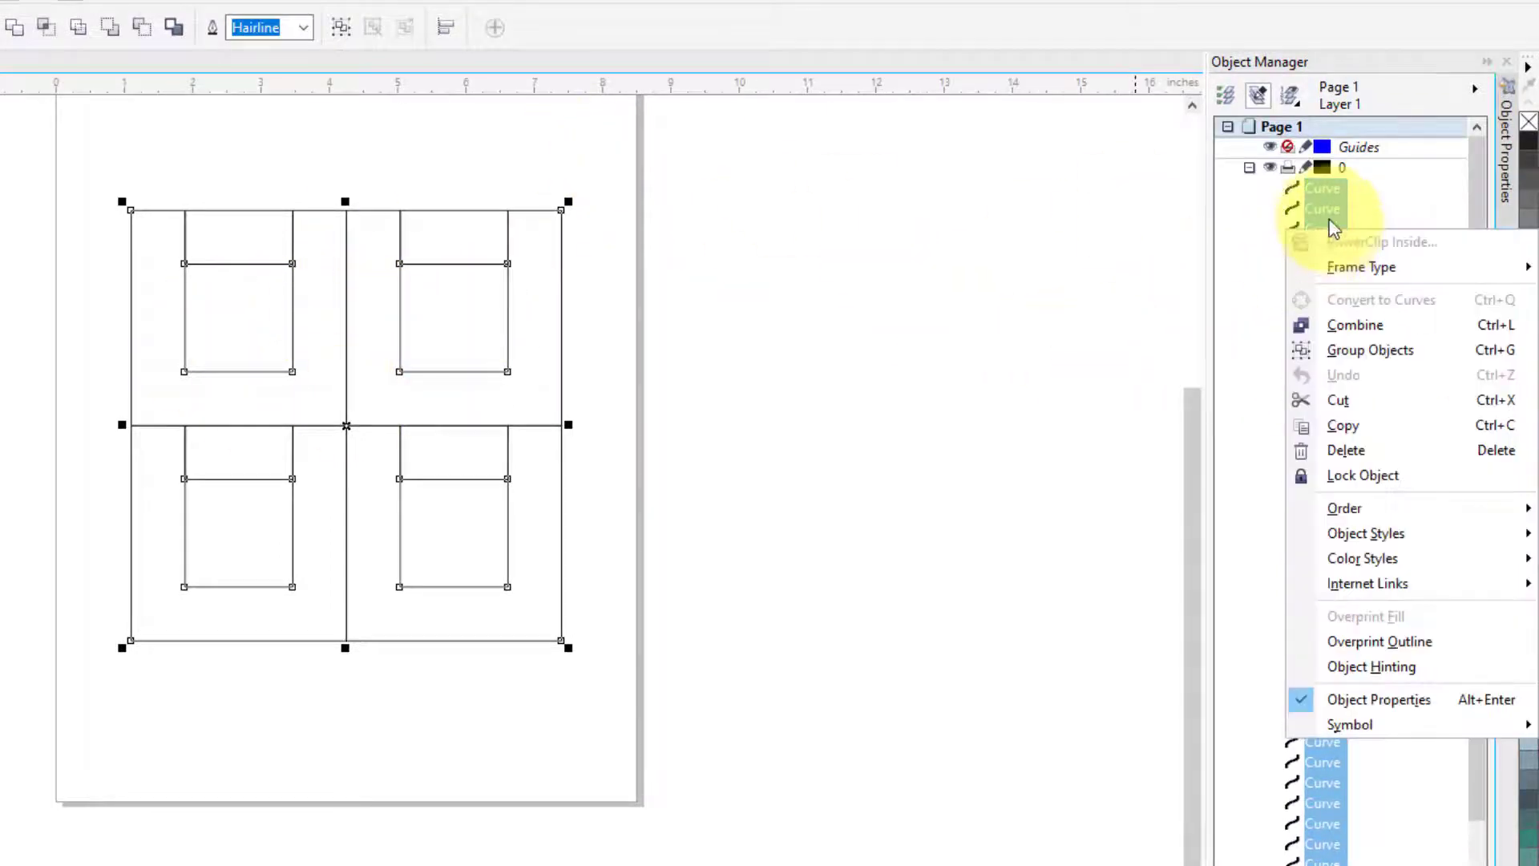
click(1338, 327)
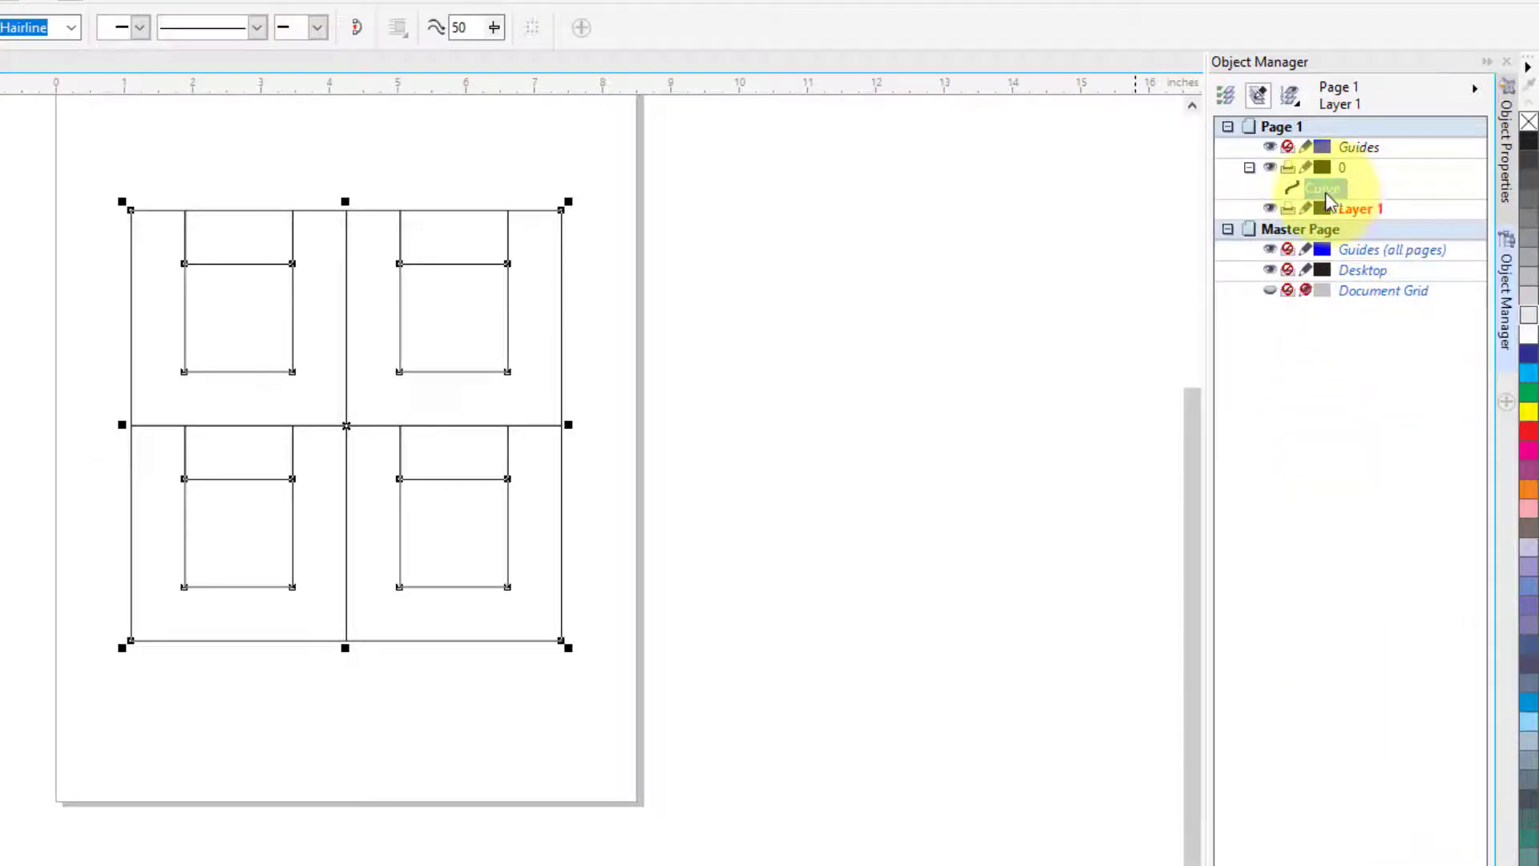
click(738, 383)
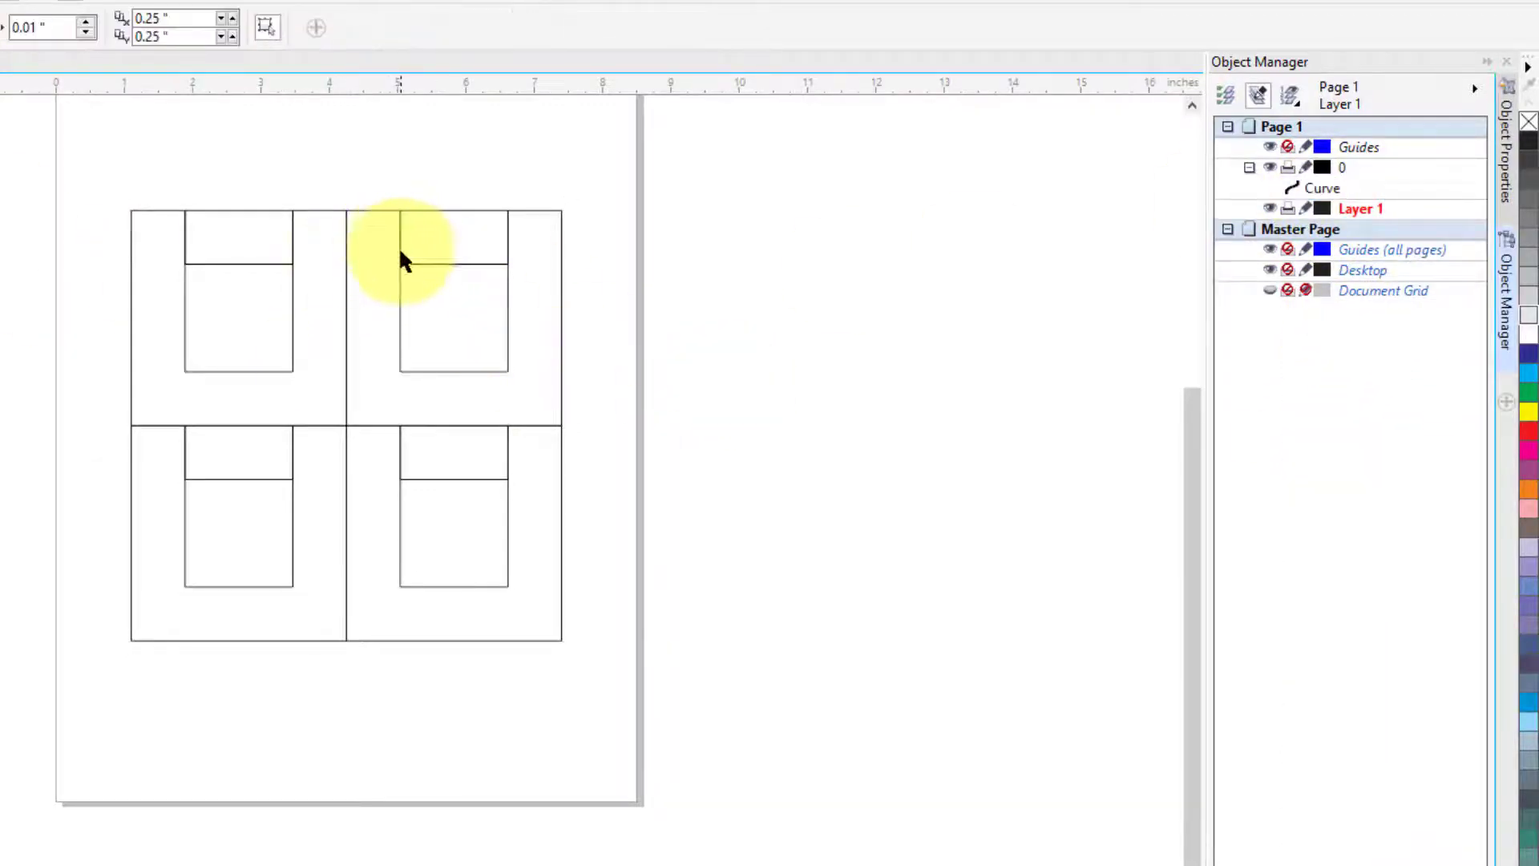
Break the combined curve on layer 0 apart into separate curves, undo it, and break it apart again.
click(1321, 190)
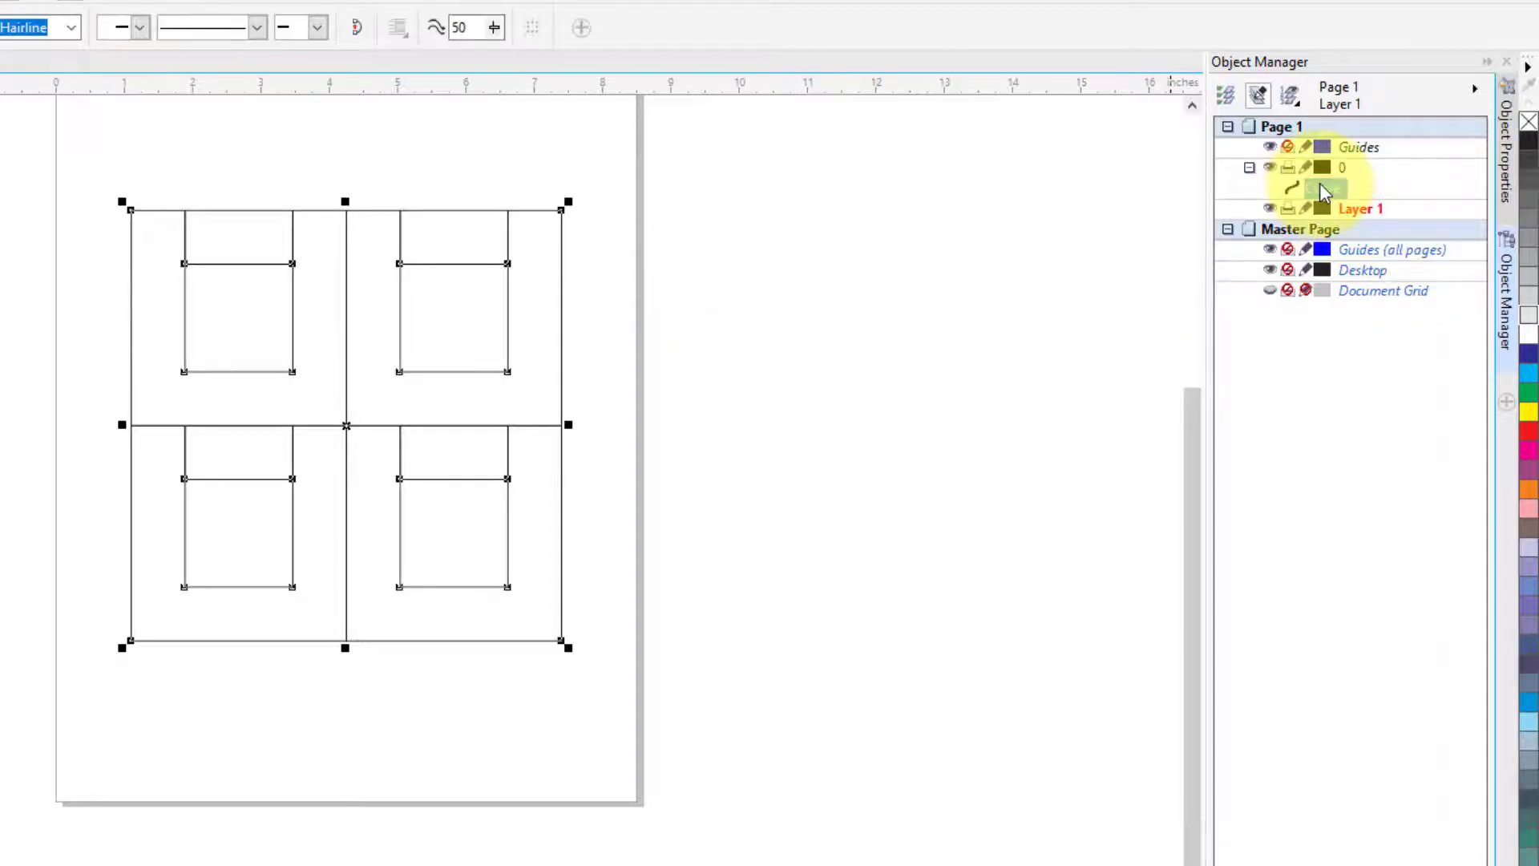
right_click(1321, 186)
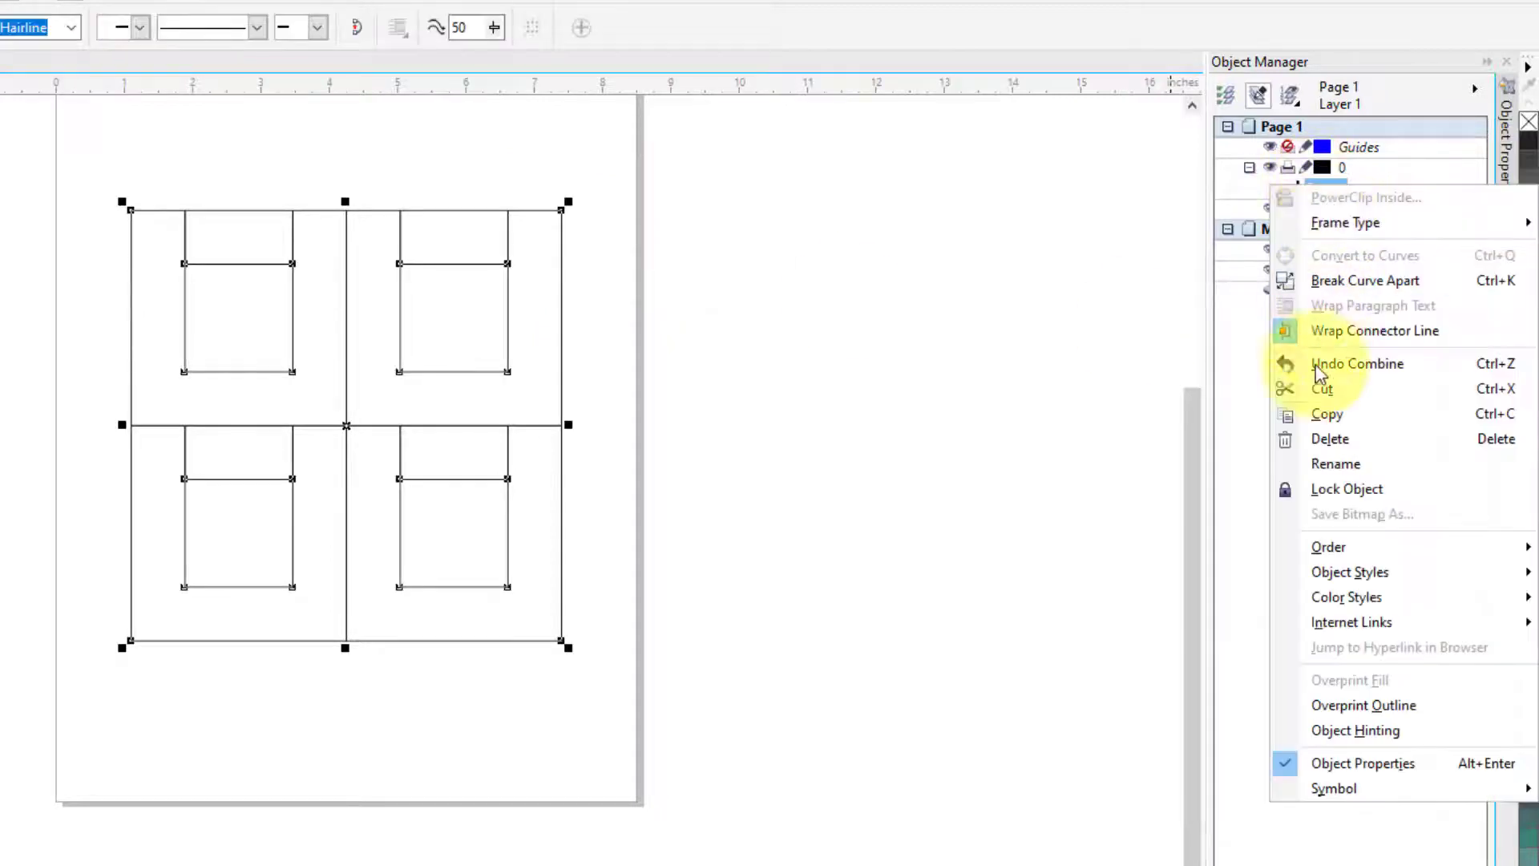
click(1350, 281)
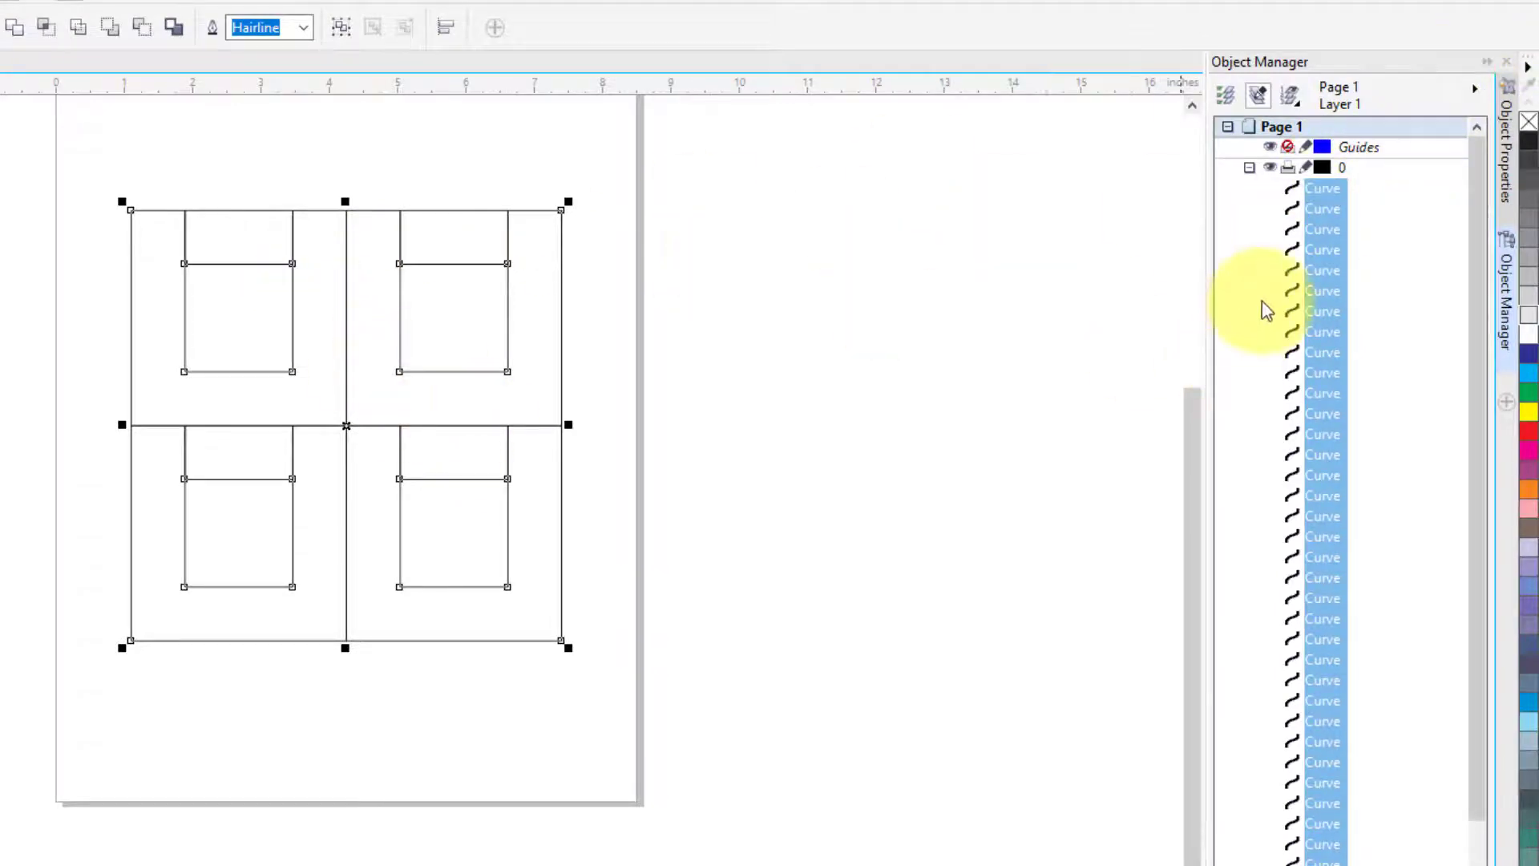
key(ctrl+z)
right_click(1327, 195)
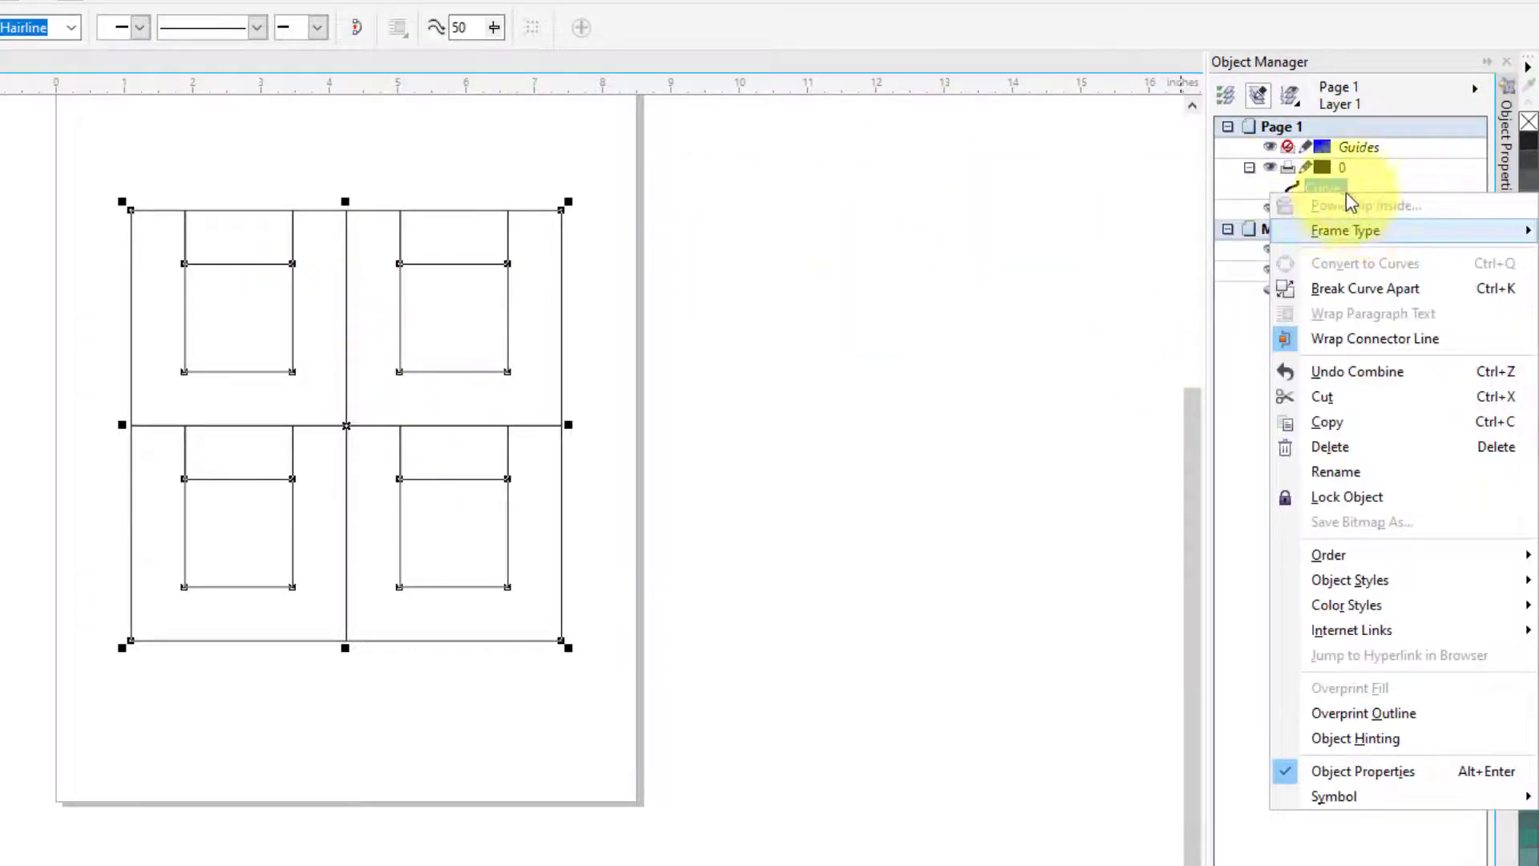
click(1393, 288)
click(1027, 472)
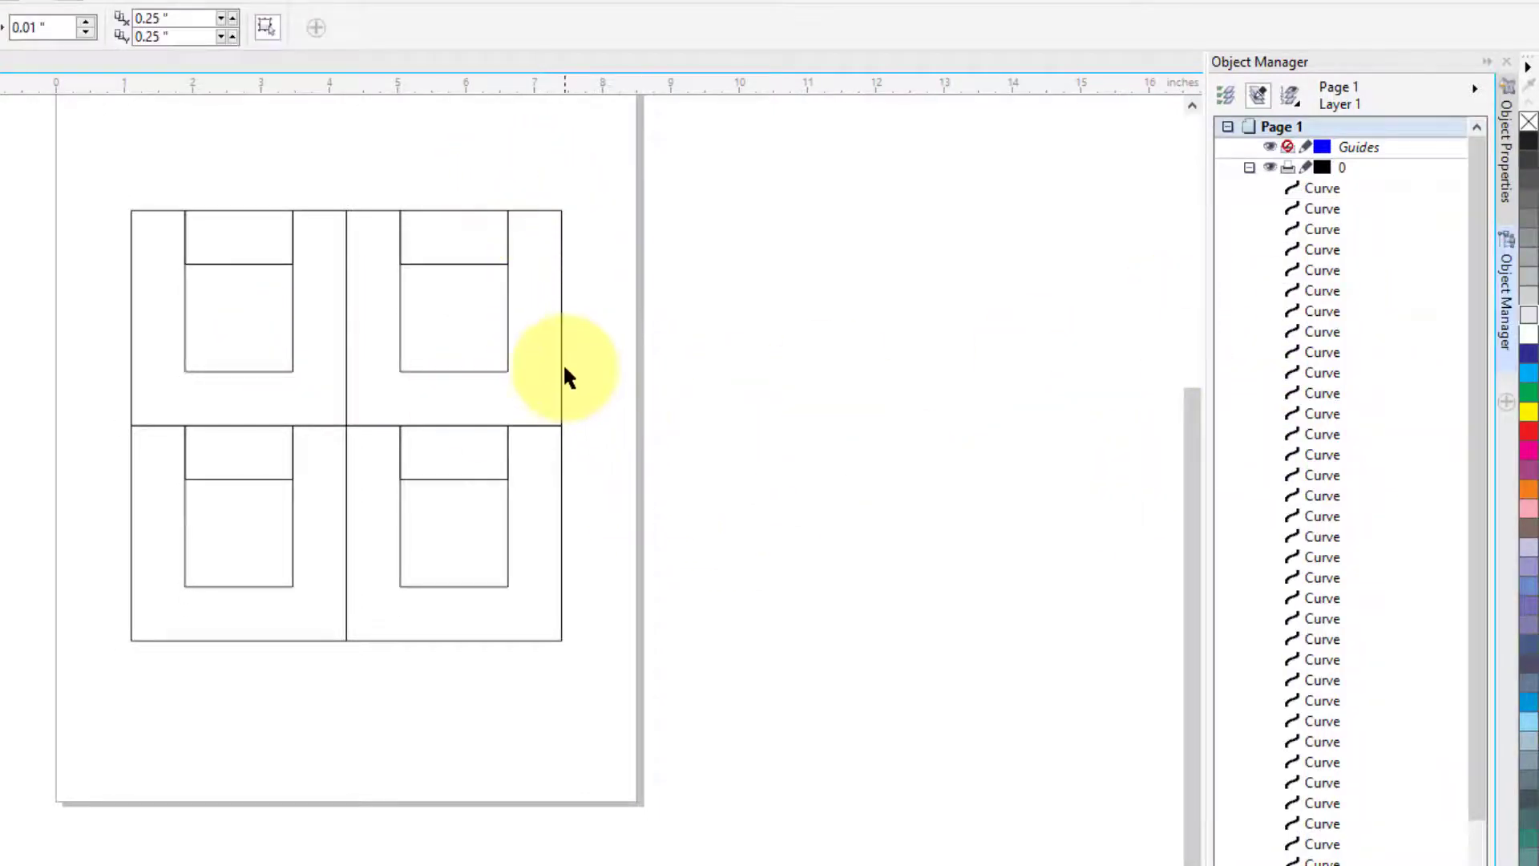
Delete the outer right-hand vertical line of the drawing and undo the deletion.
mouse_move(749, 710)
mouse_down()
mouse_move(477, 160)
mouse_move(535, 96)
mouse_move(510, 204)
mouse_move(524, 222)
mouse_move(508, 218)
mouse_up()
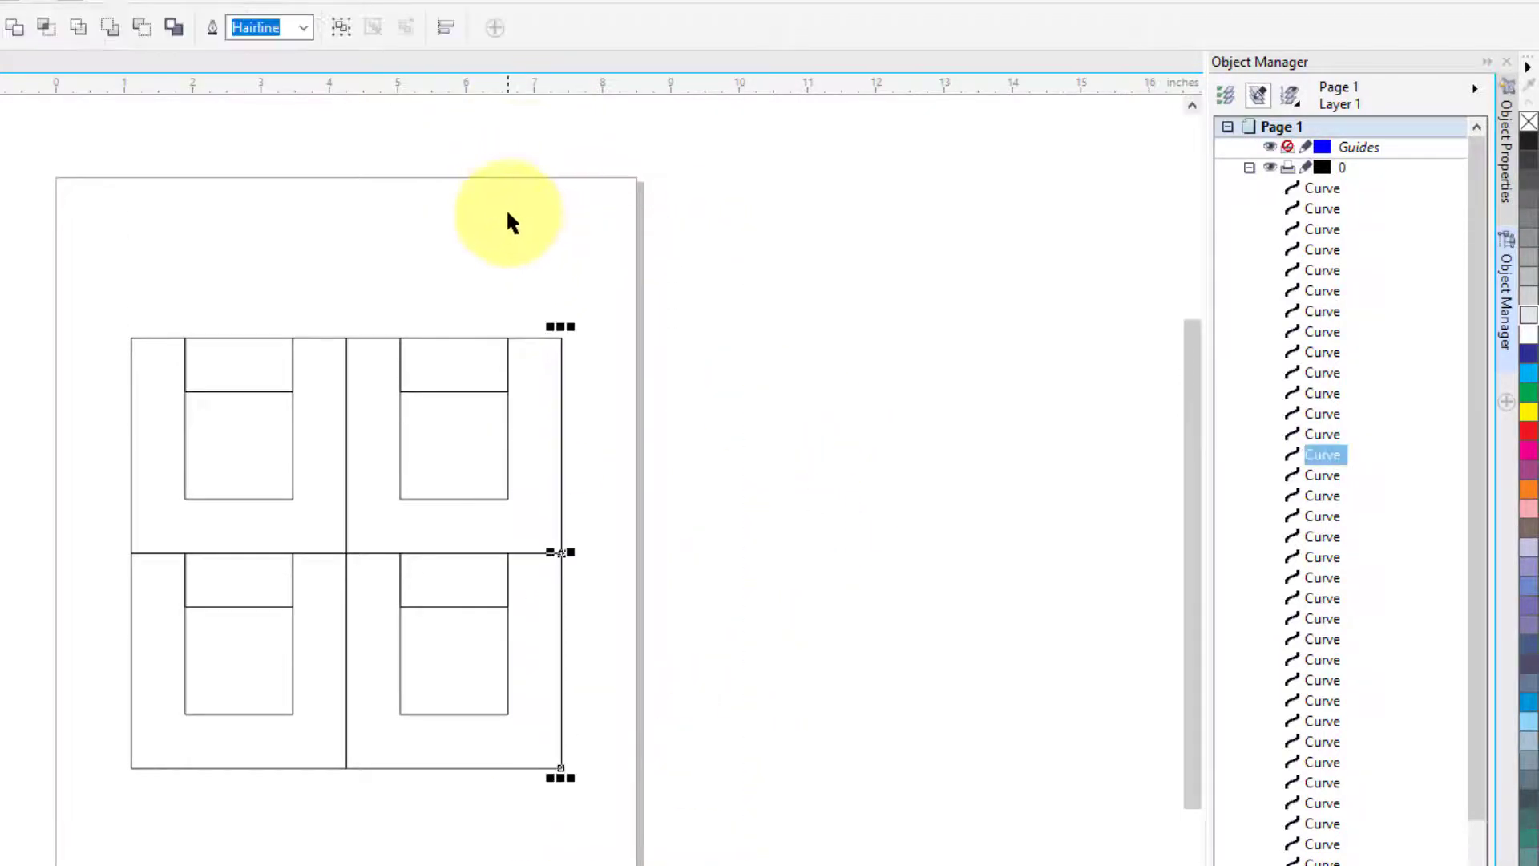
key(Delete)
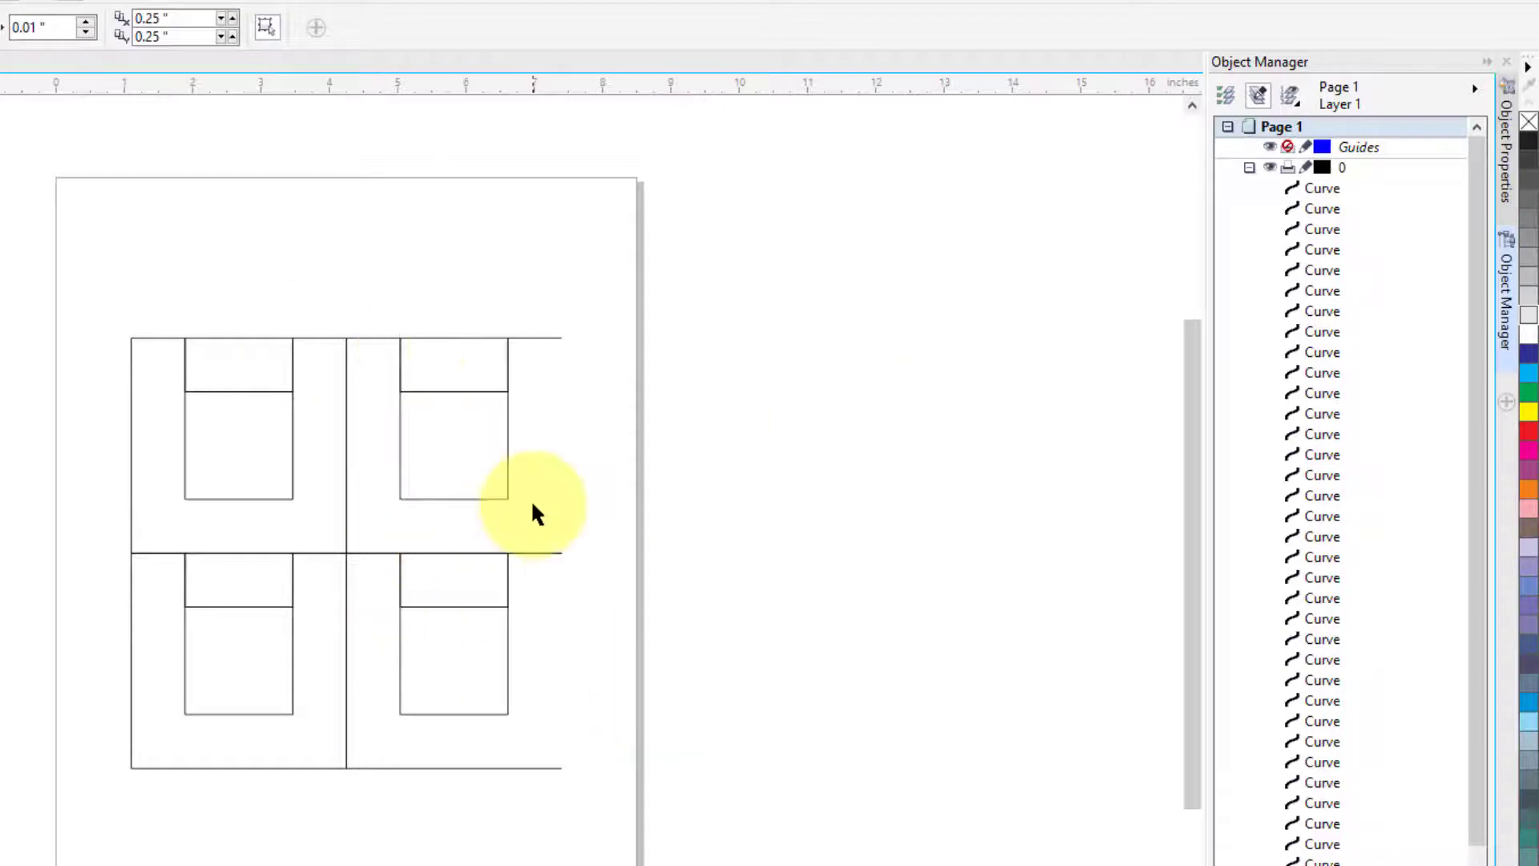
key(ctrl+z)
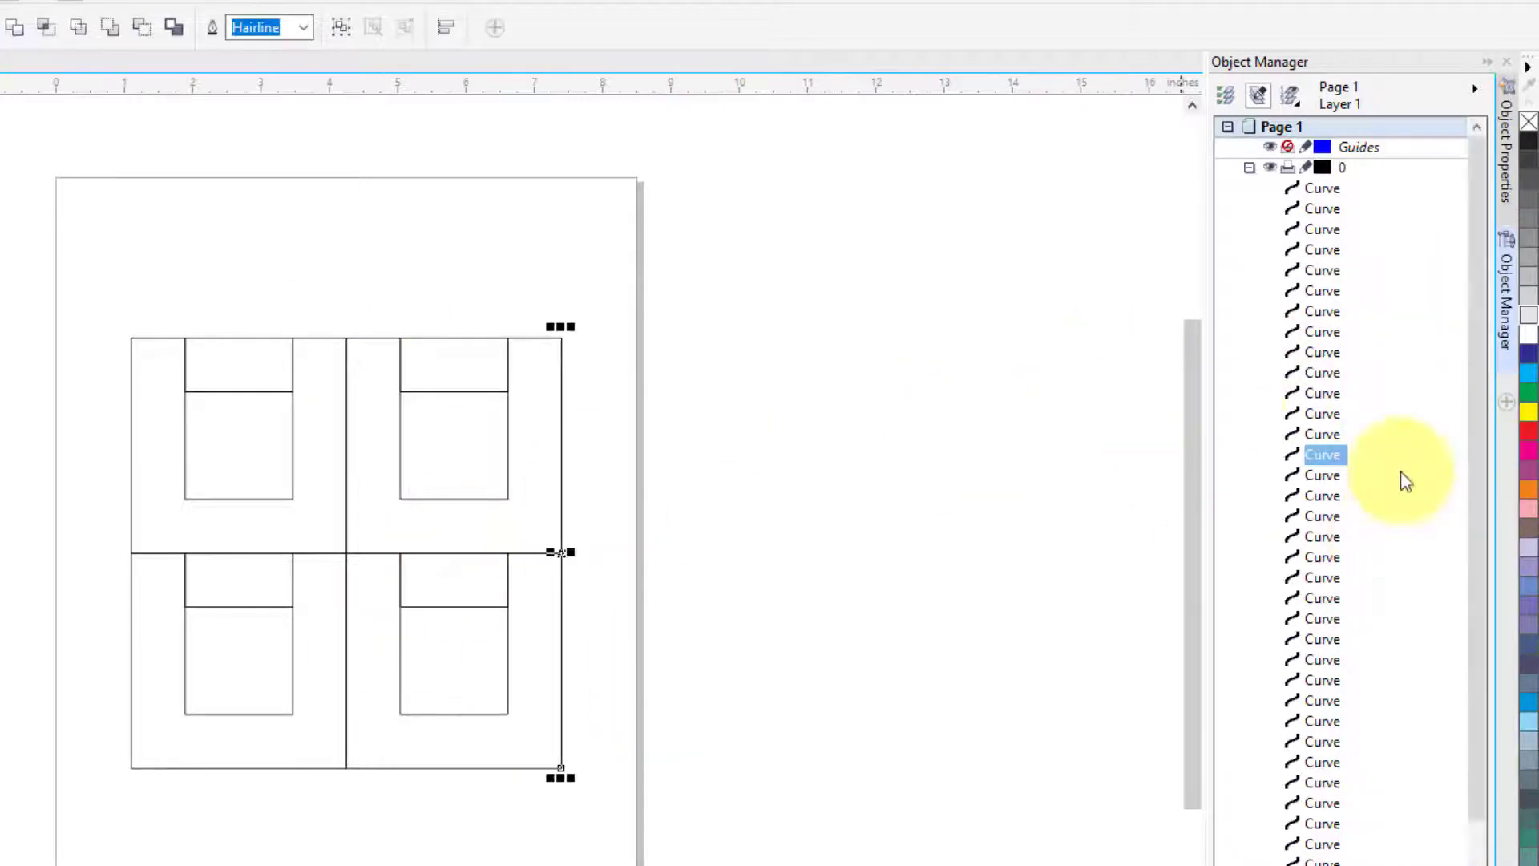
Select all curves of the imported drawing and delete them from the page.
click(826, 559)
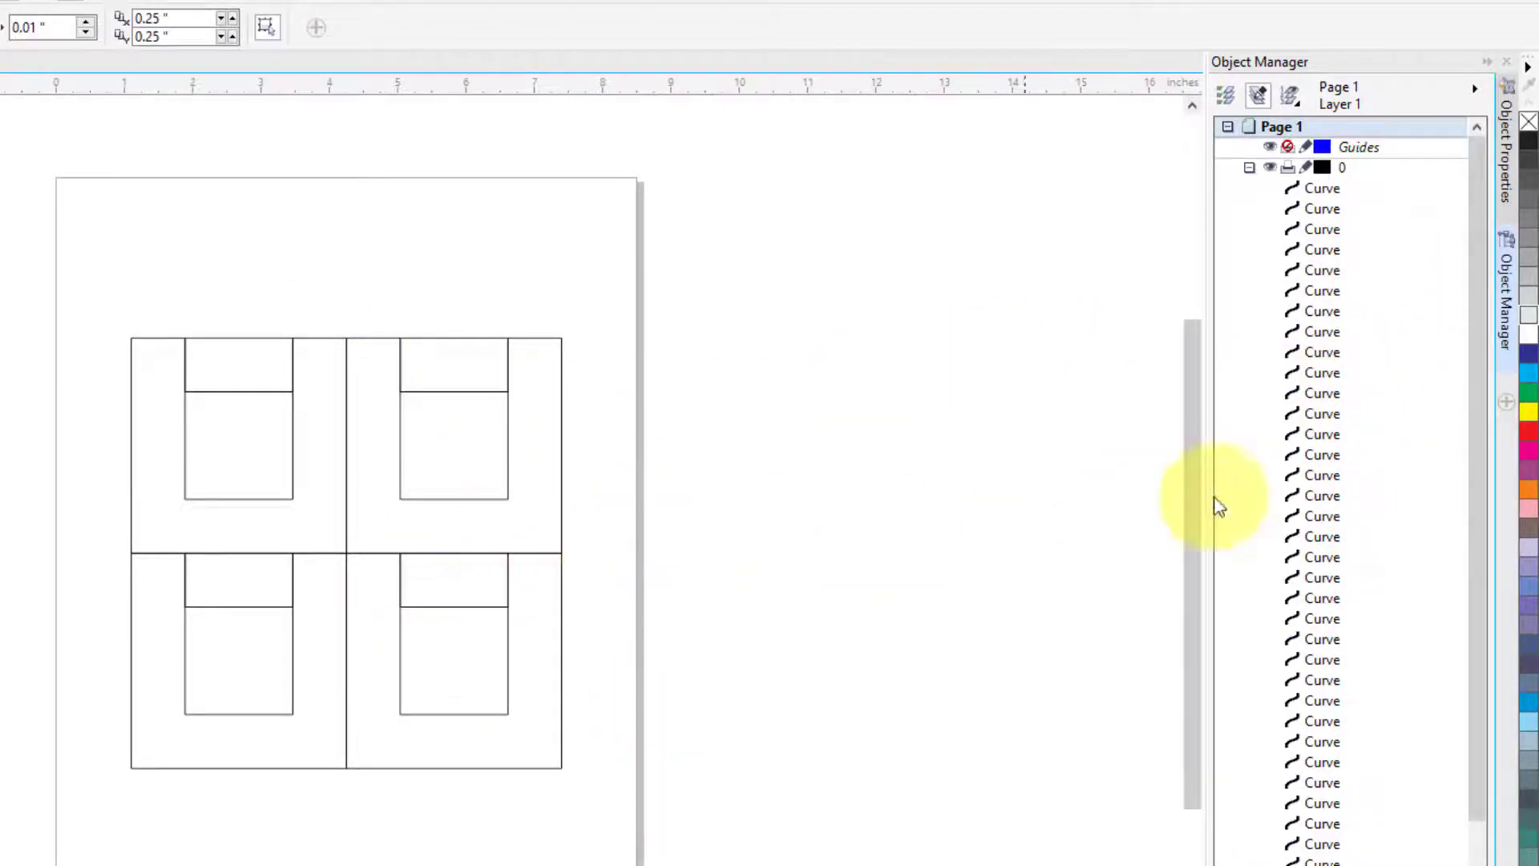
drag(59, 265, 626, 861)
key(Delete)
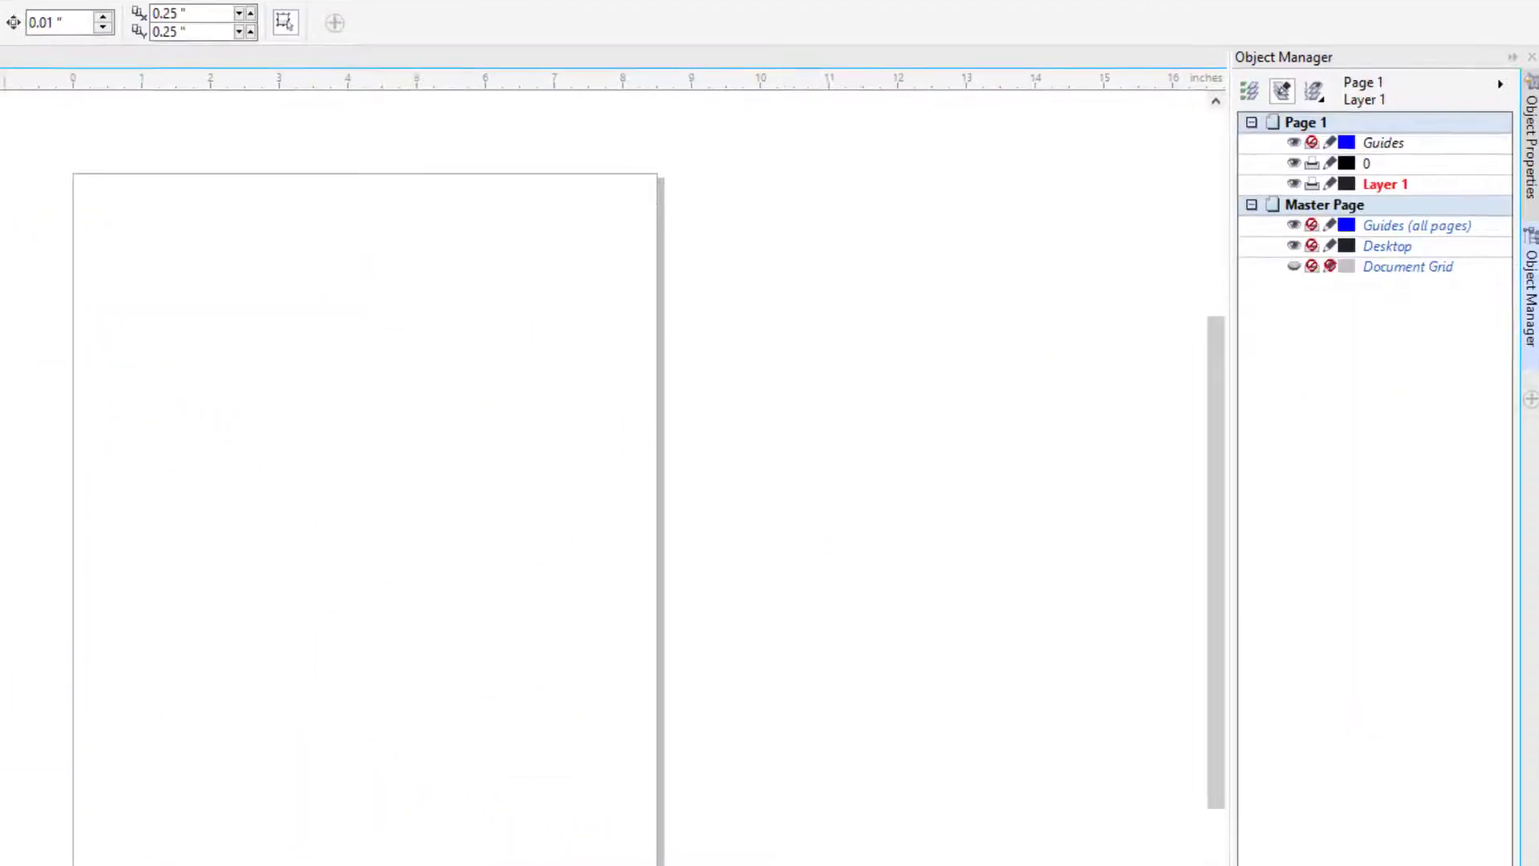
Add the artistic text "hello !" near the page's upper left and enlarge it to about 6.9 by 2.0 inches.
click(25, 241)
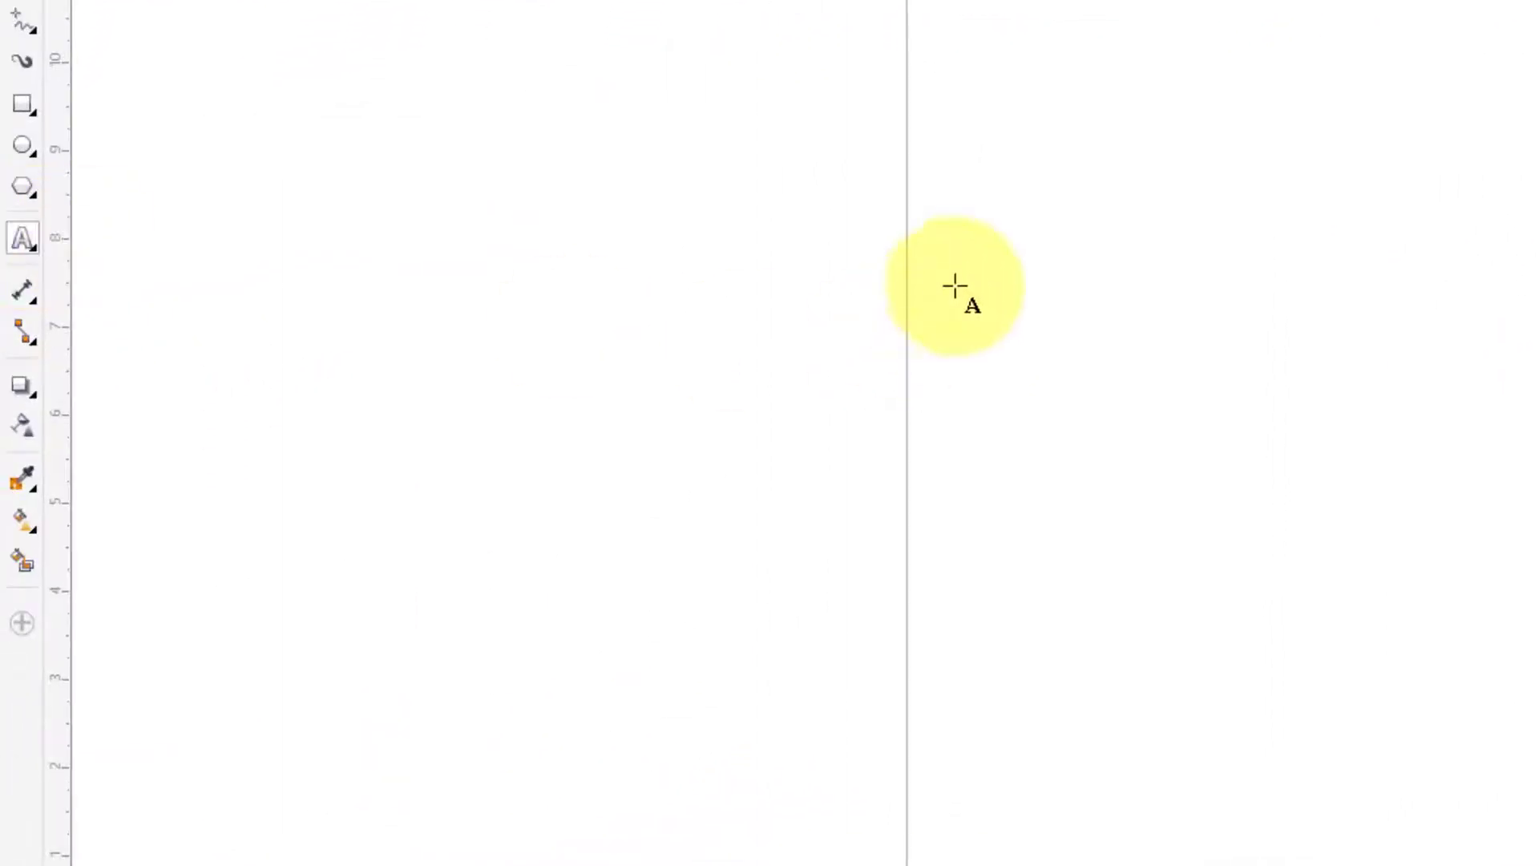
click(948, 237)
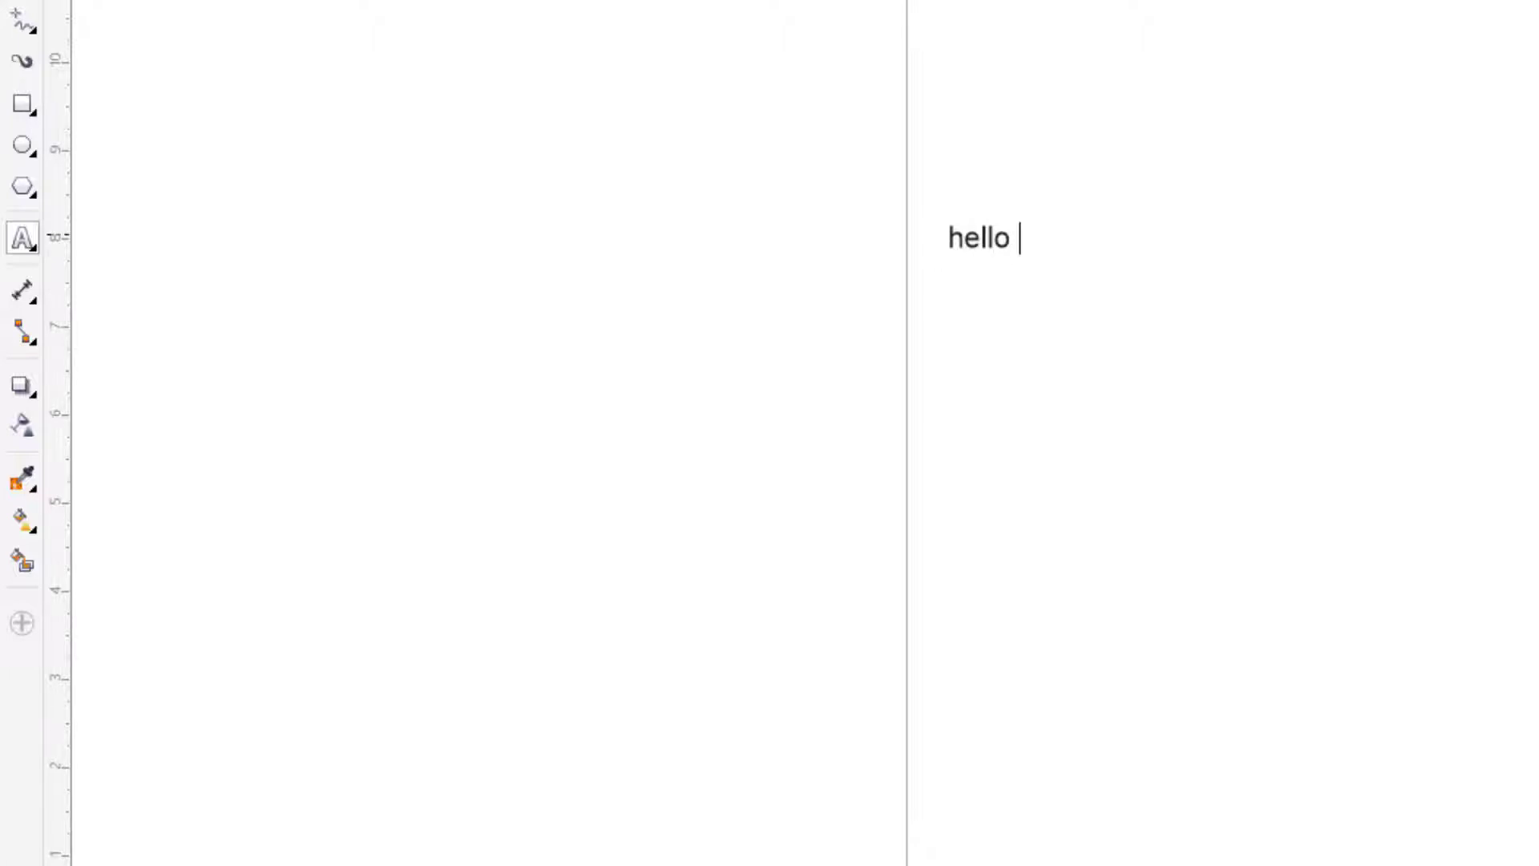
click(18, 36)
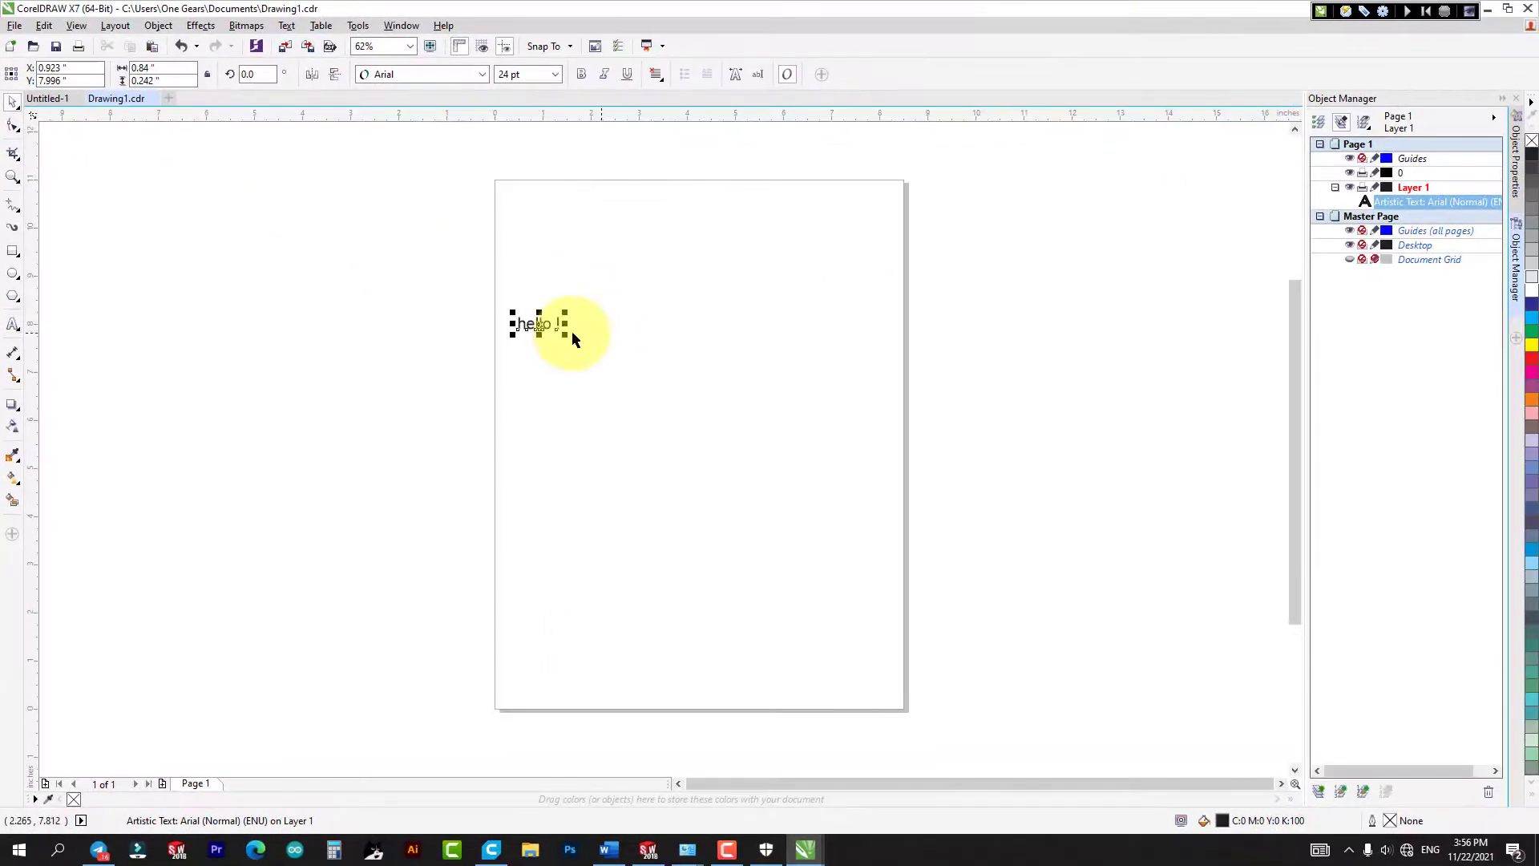
drag(567, 335, 859, 447)
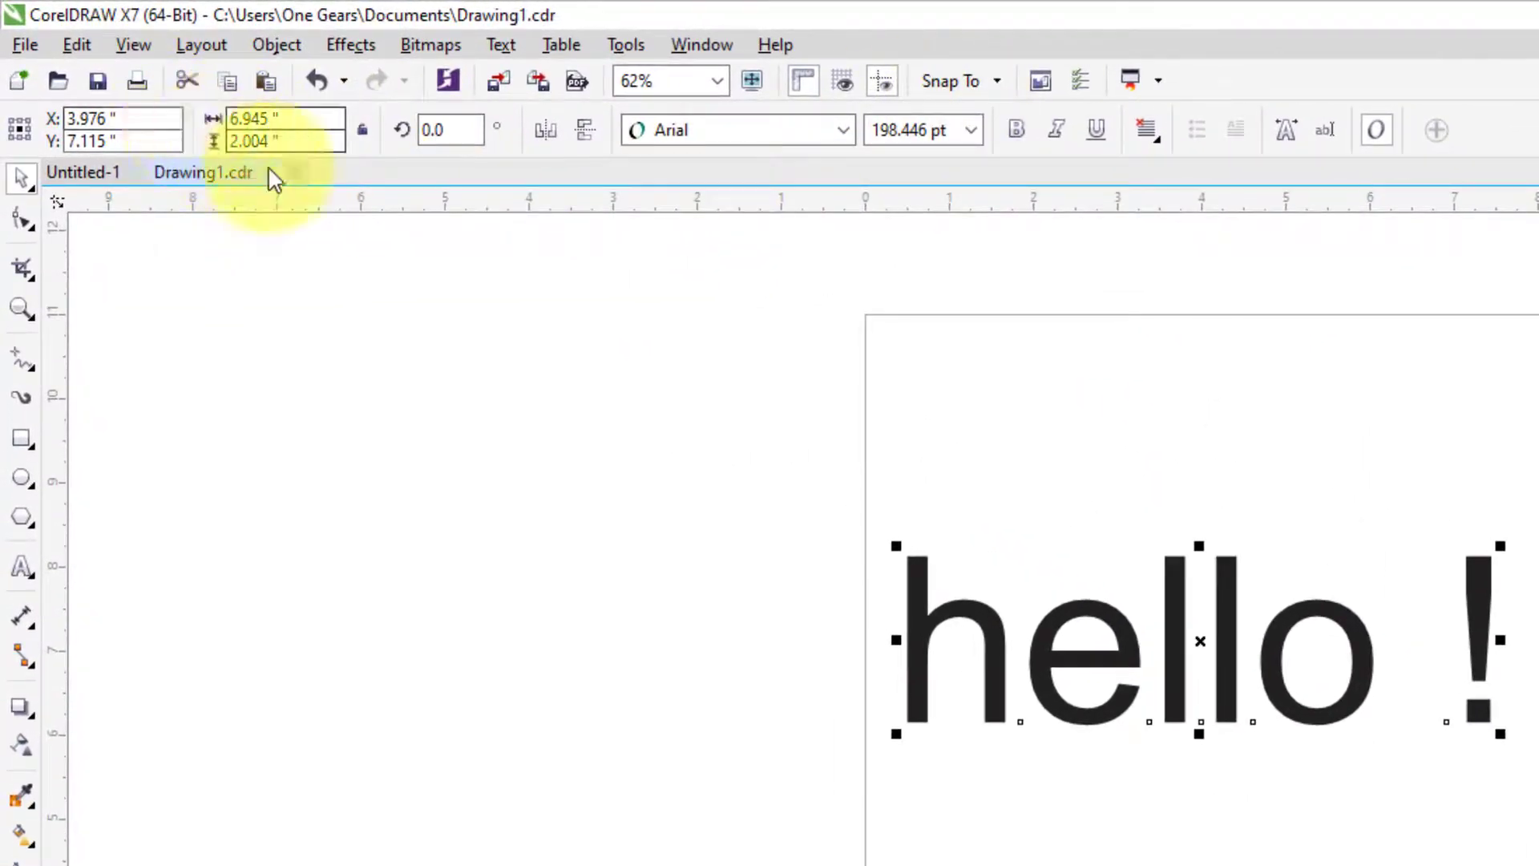
Set the document units to millimeters and select the "hello !" text to check its size.
click(475, 344)
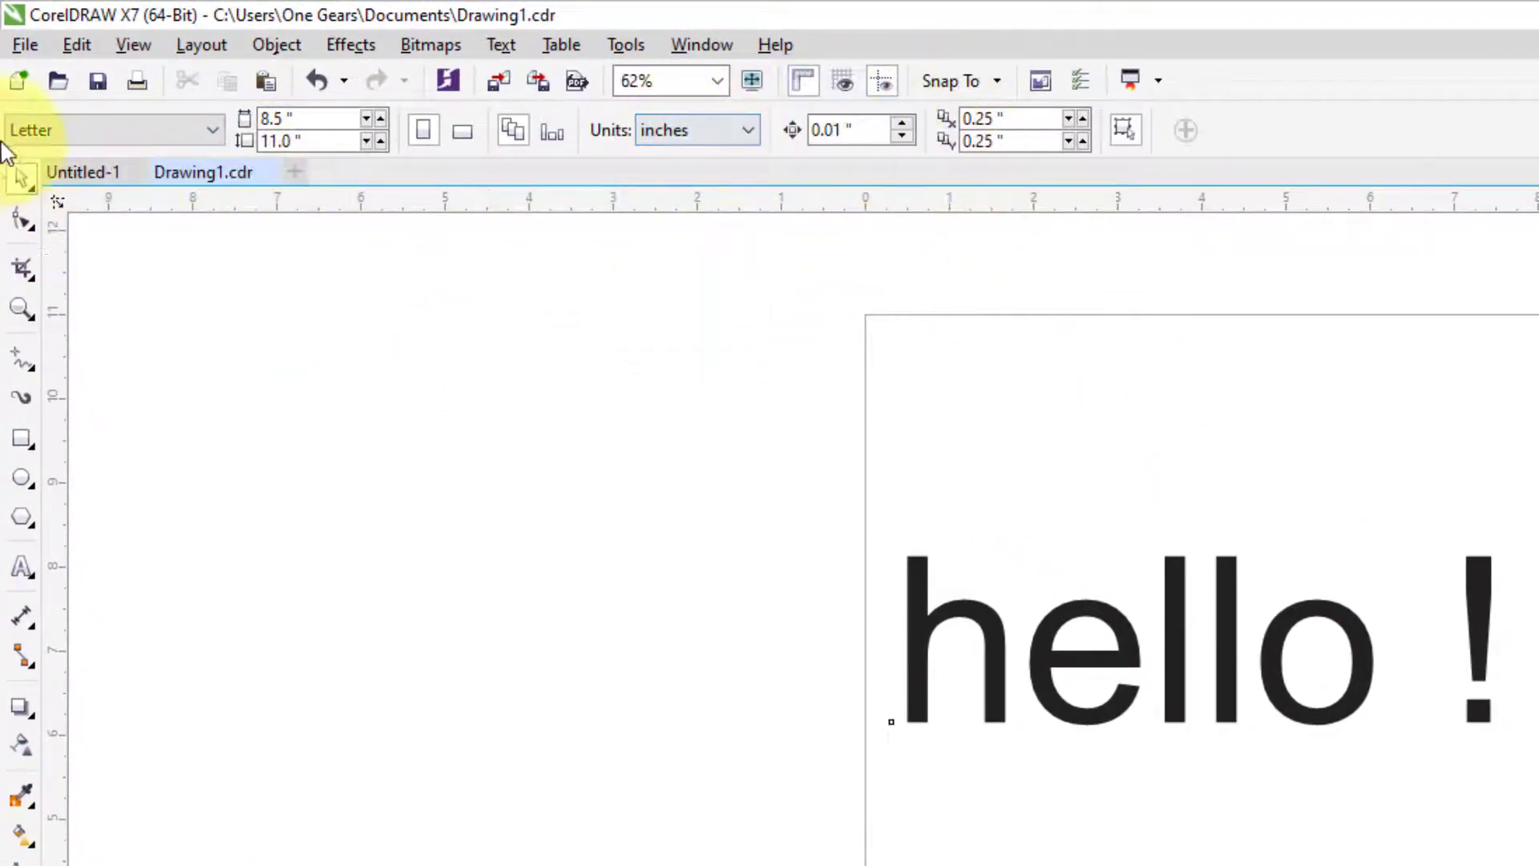
click(707, 135)
click(696, 189)
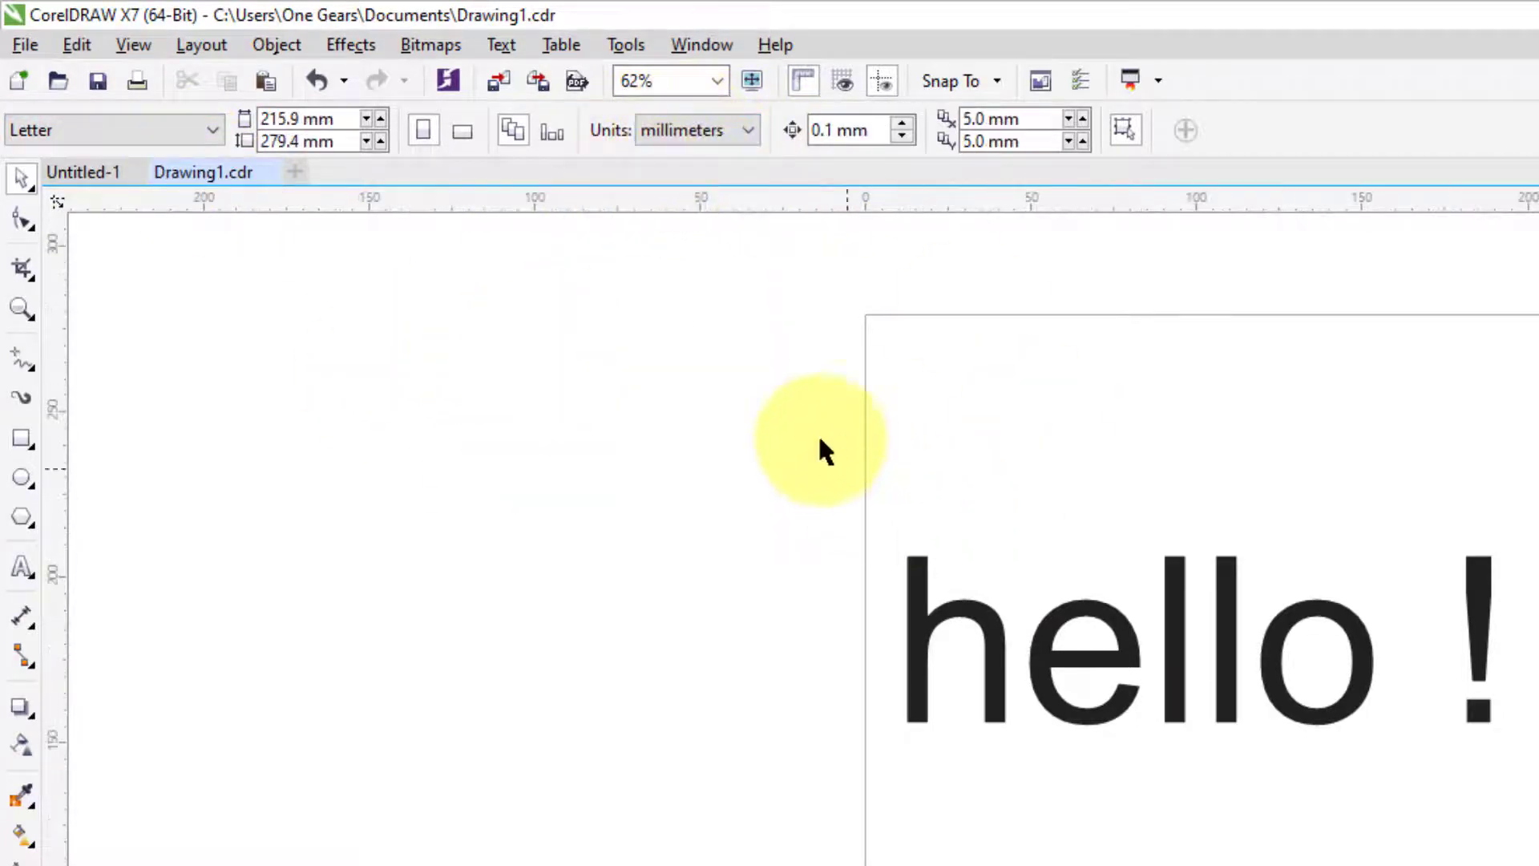
click(1271, 652)
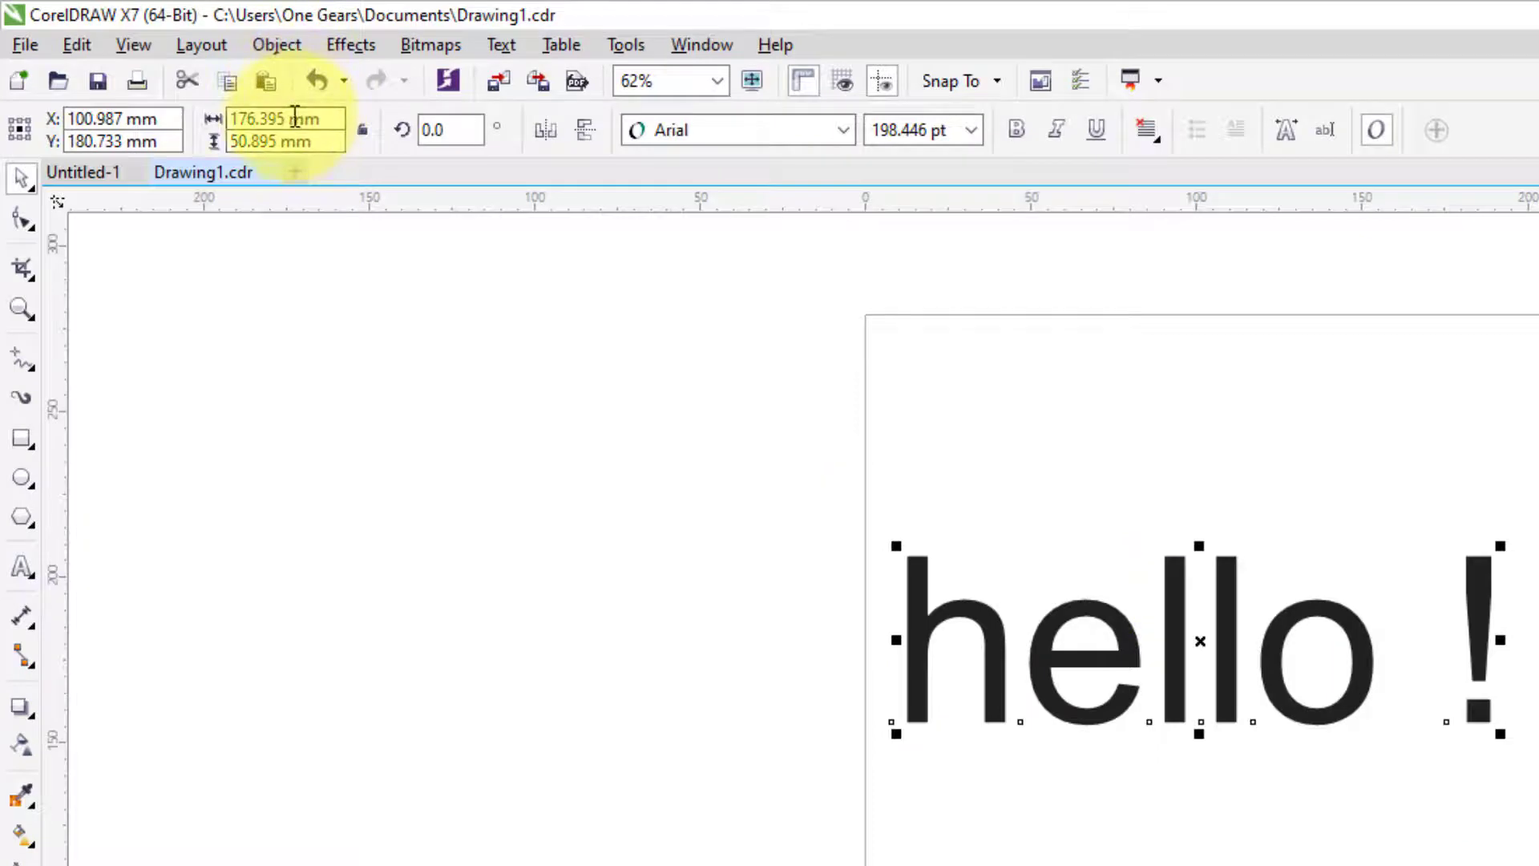
Scale the "hello !" text proportionally to a height of 100 mm and clear the selection.
click(287, 119)
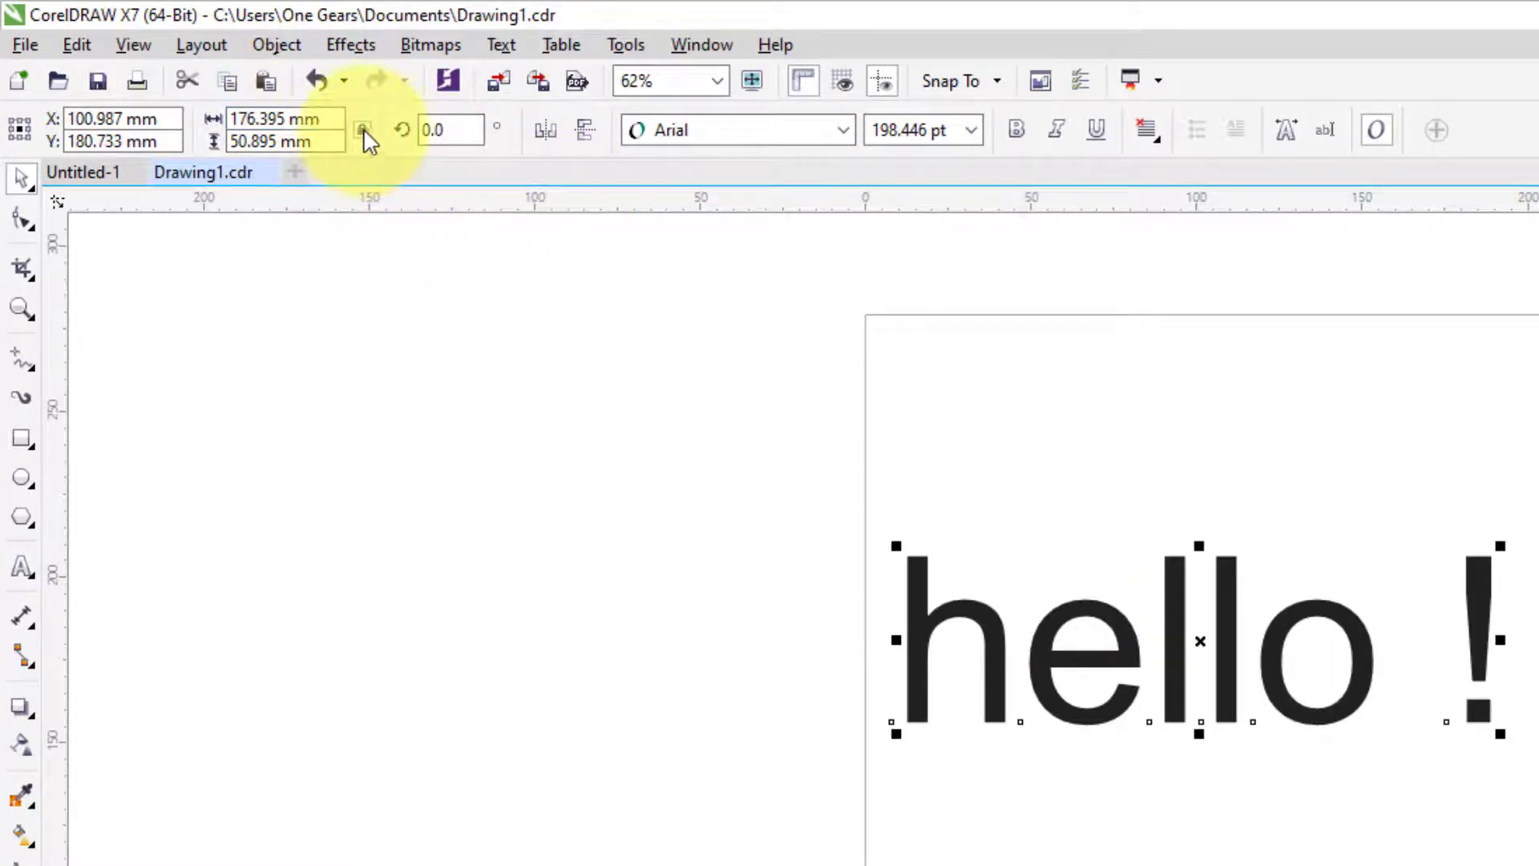
double_click(278, 142)
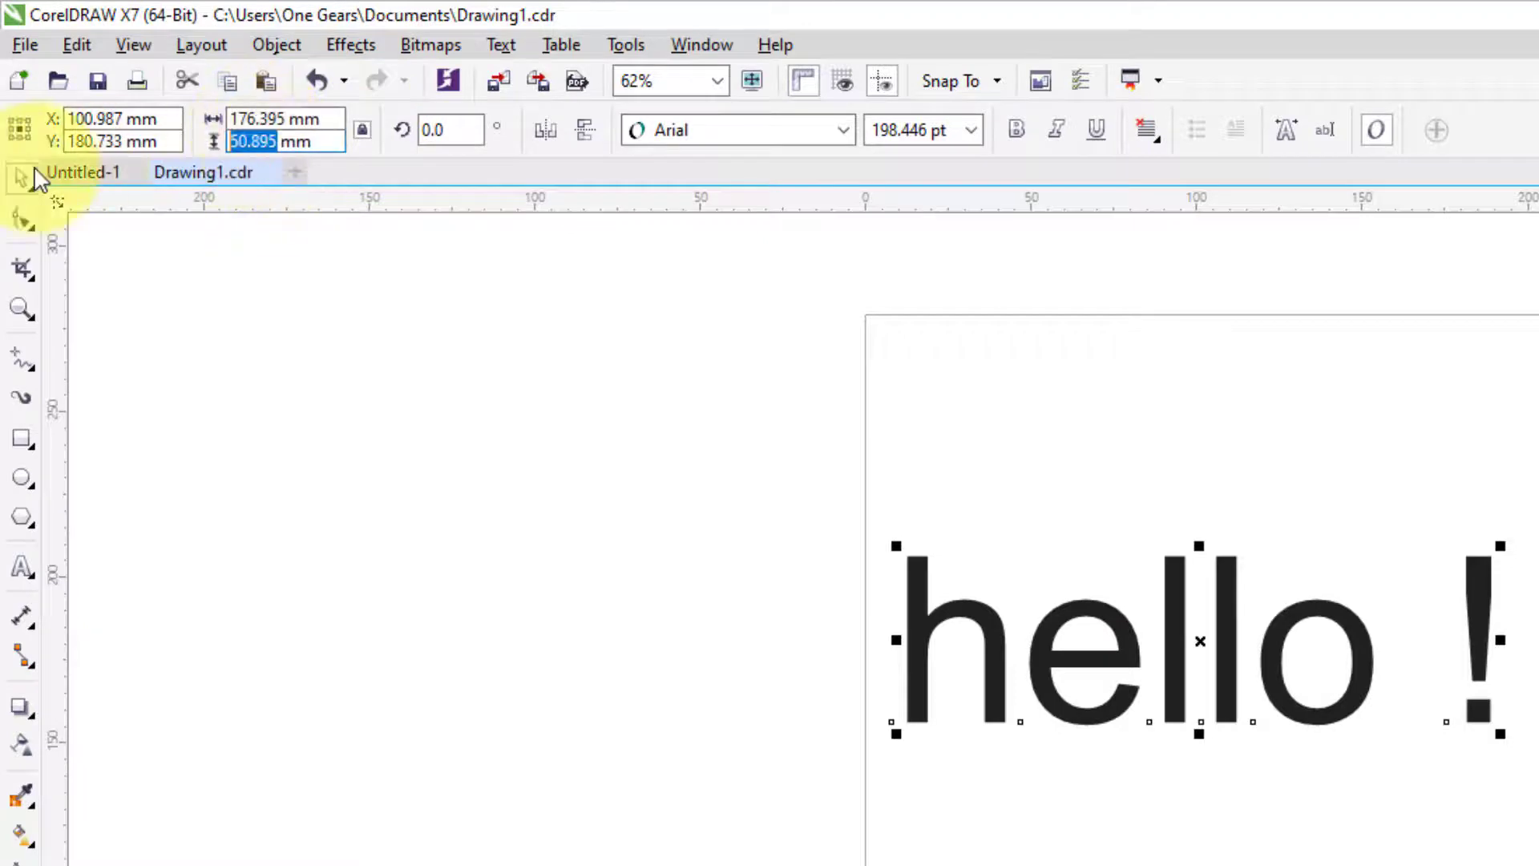
text(100)
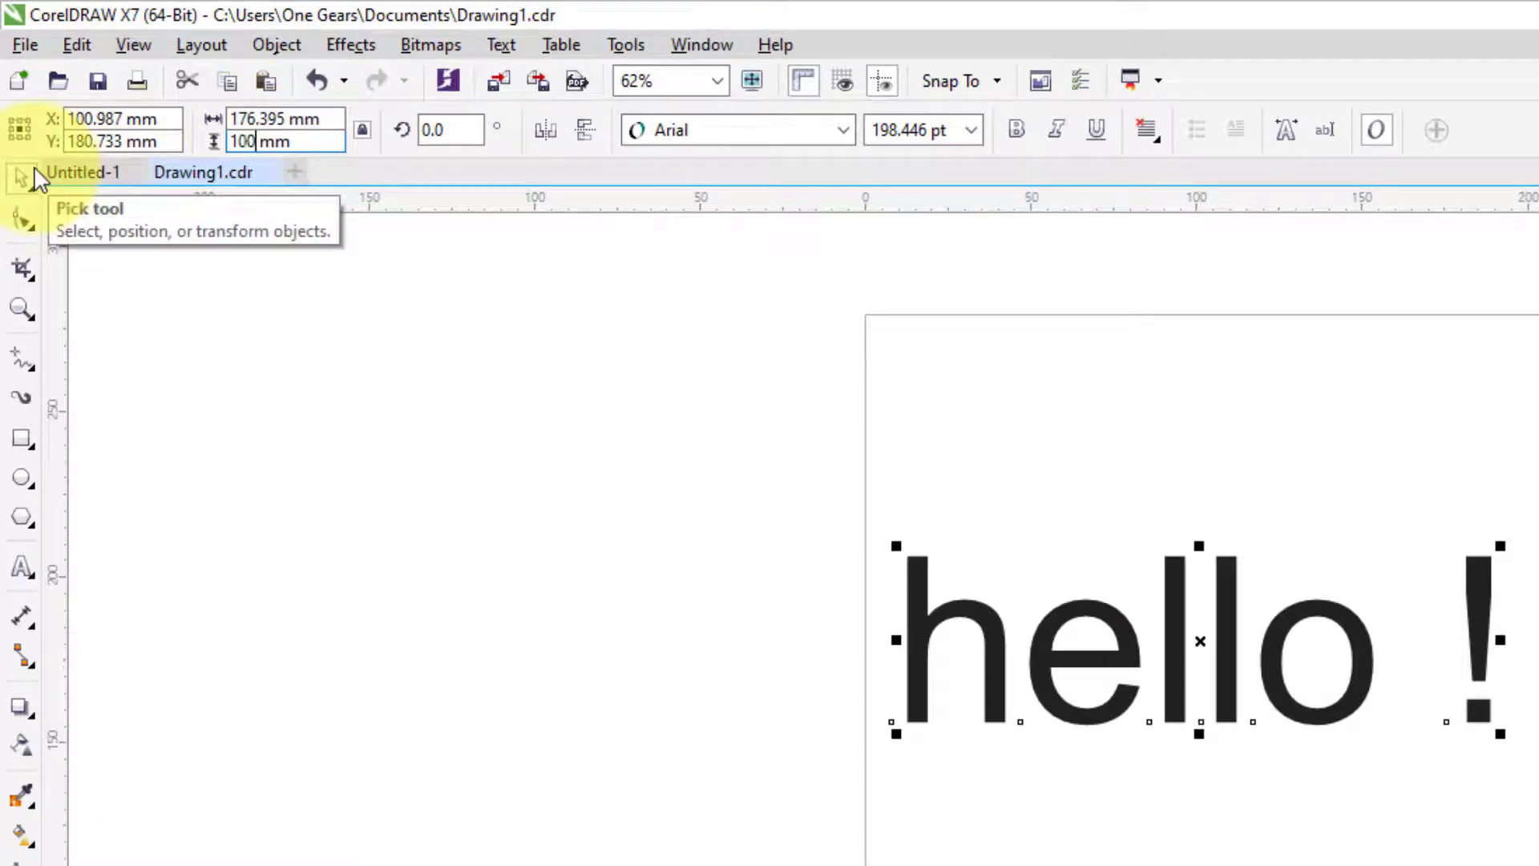
key(Return)
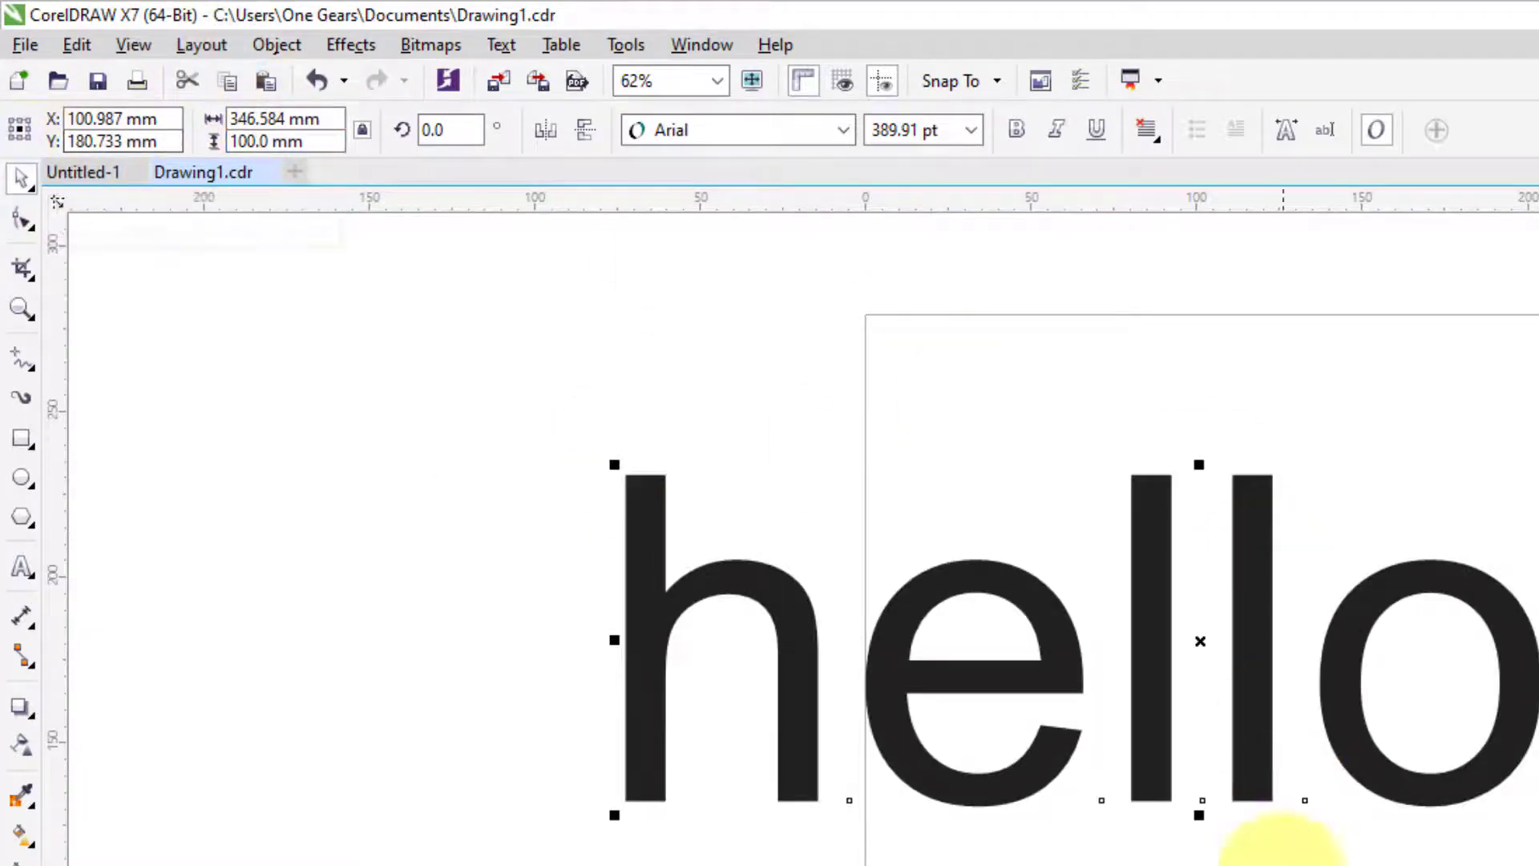
scroll(1273, 733, down, 1)
click(1294, 834)
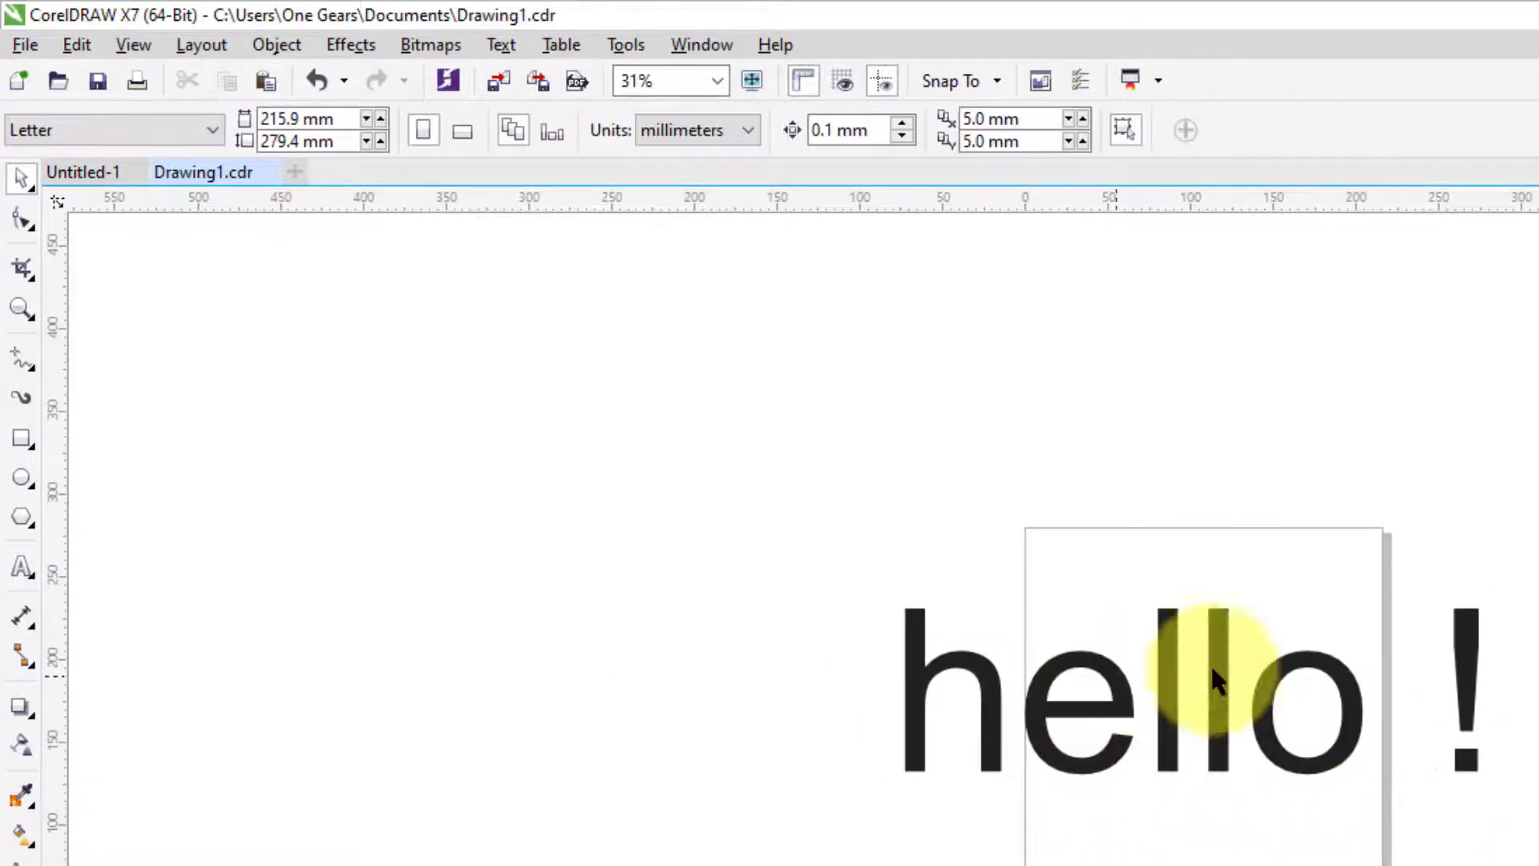
Move the "hello !" text about 40 mm left and 17 mm up and convert it to curves.
drag(1329, 666, 1263, 639)
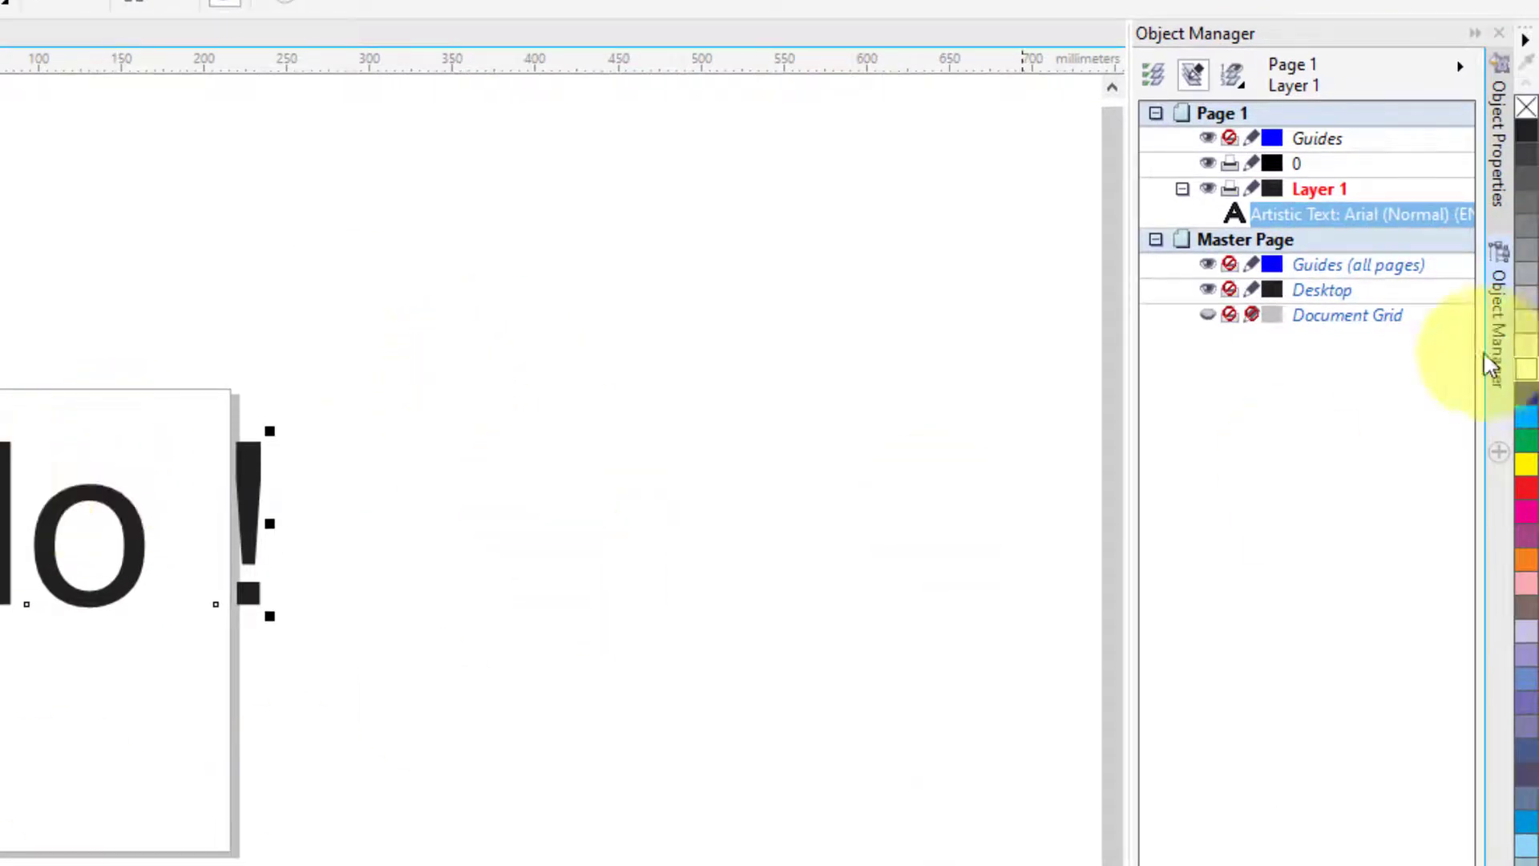
right_click(1295, 220)
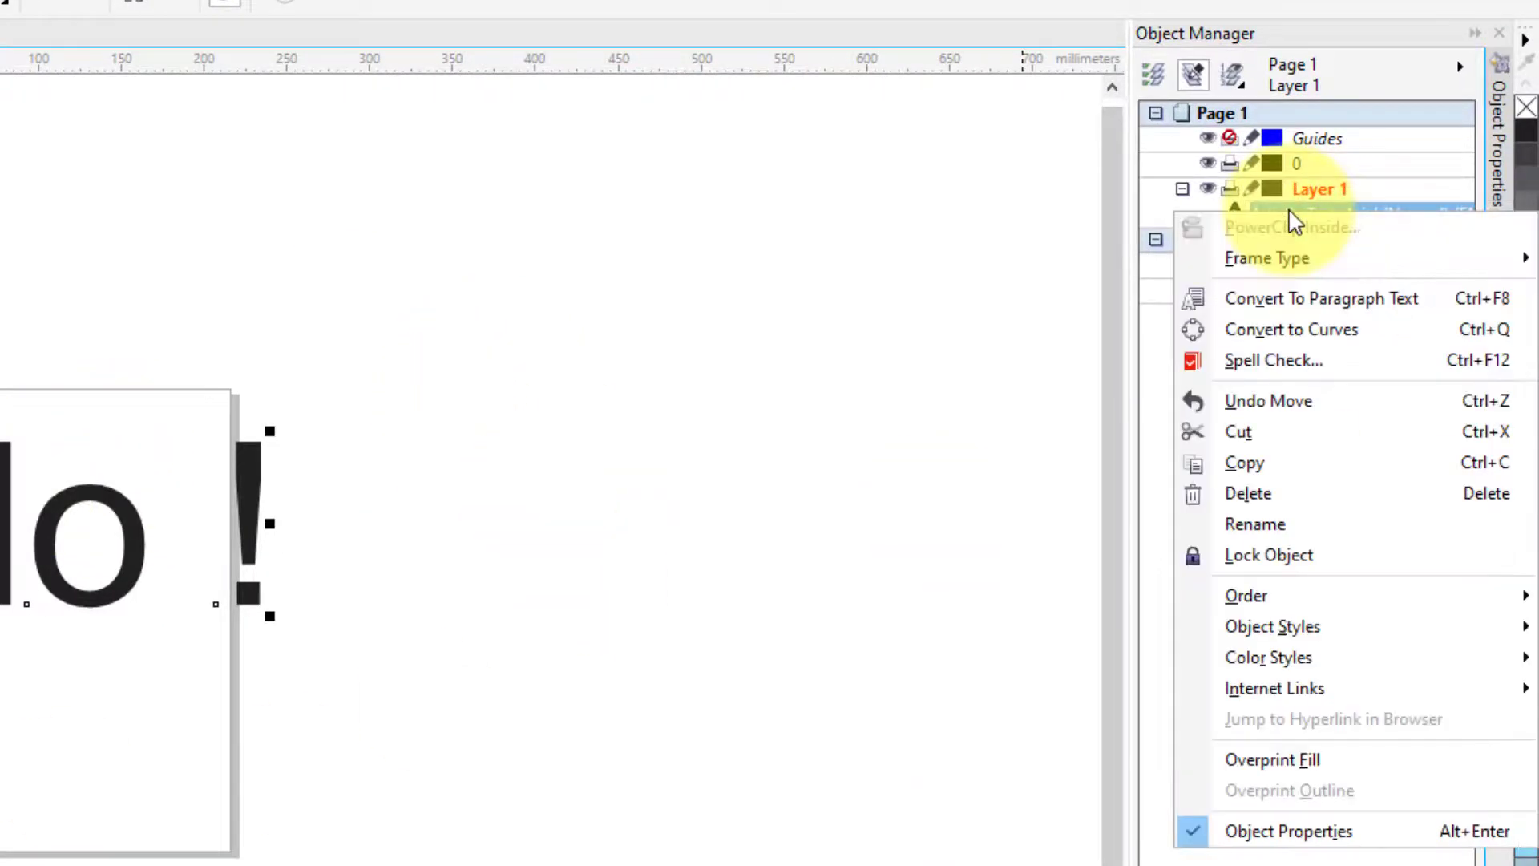
click(1299, 349)
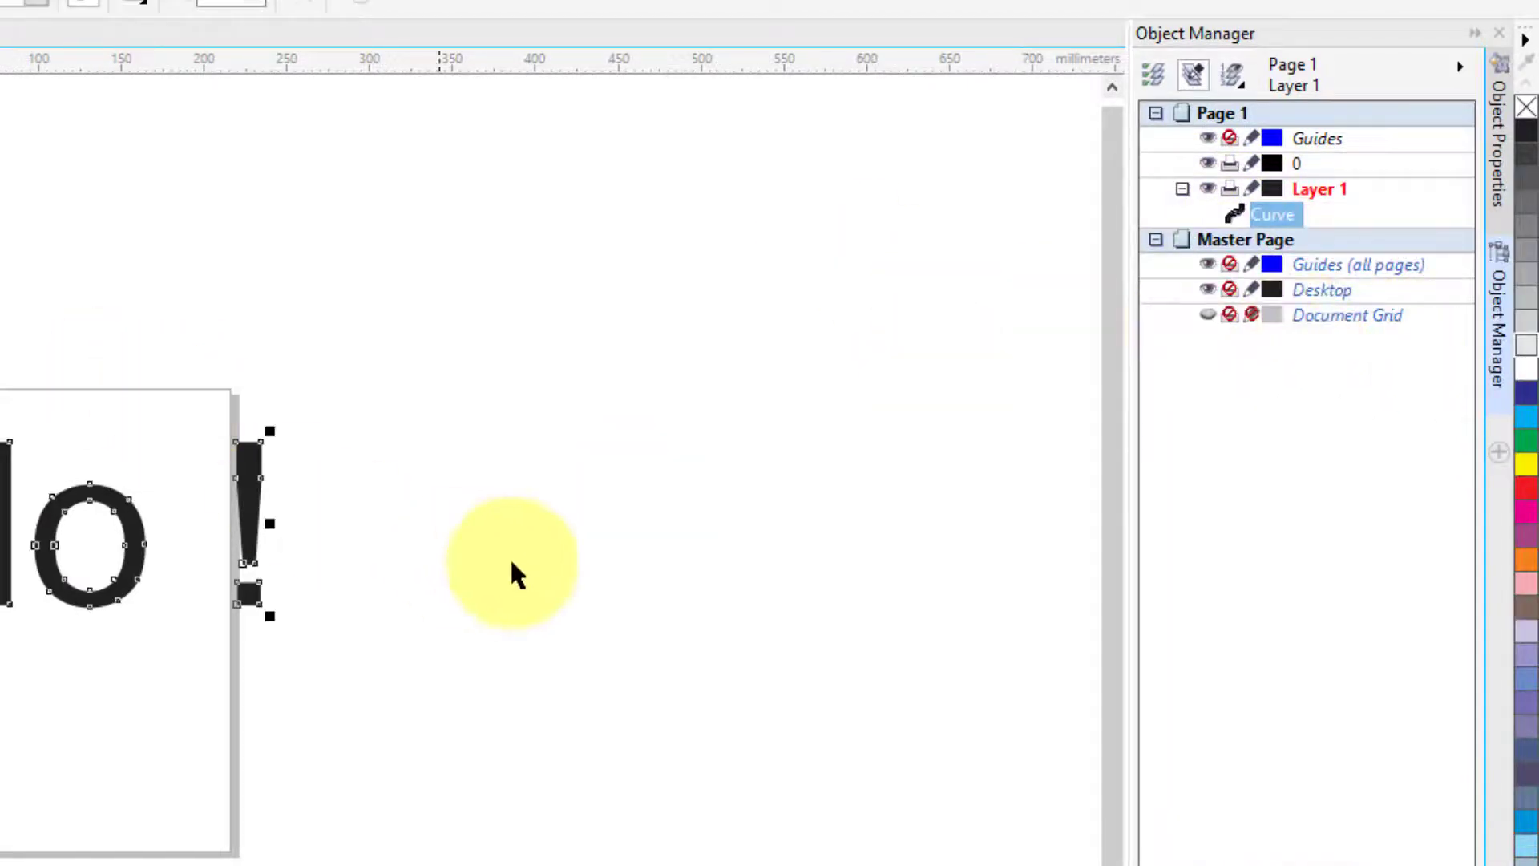
Examine the nodes along the letter outlines of the converted "hello !" curve.
scroll(510, 565, up, 2)
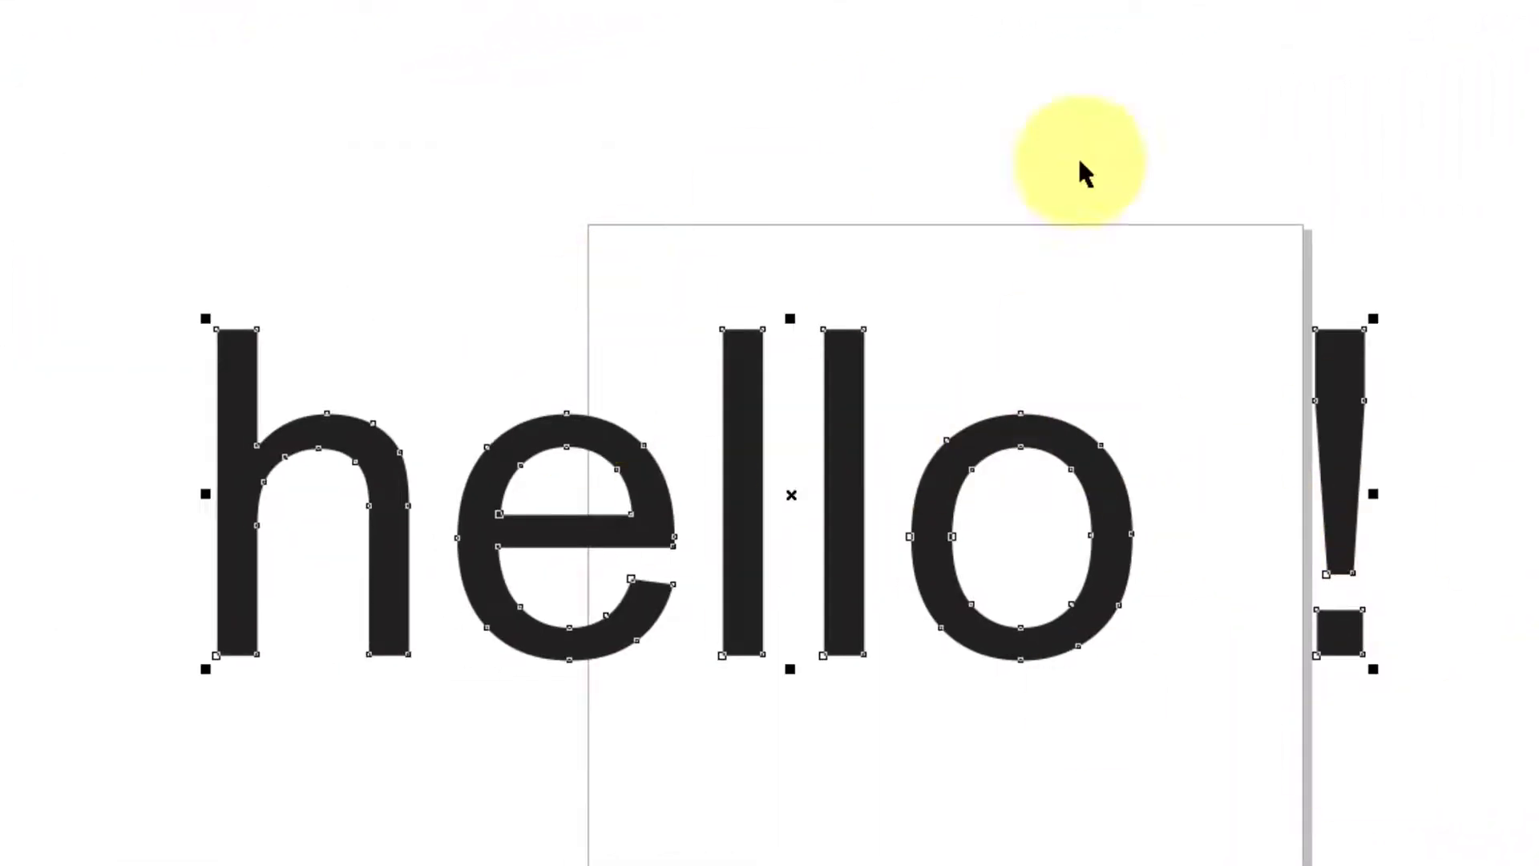
scroll(1257, 569, up, 2)
scroll(1255, 561, down, 3)
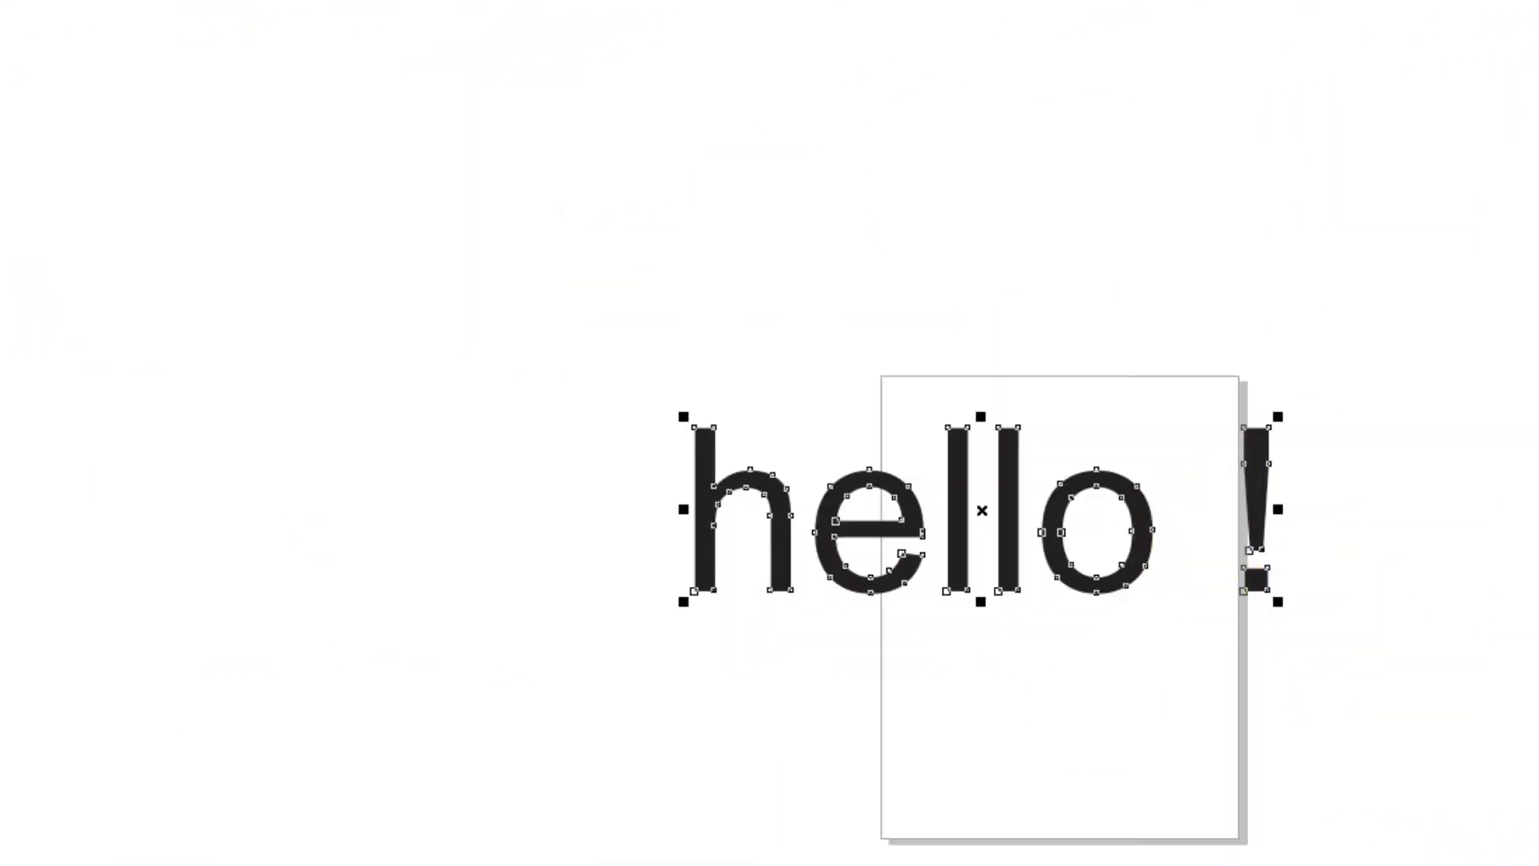
drag(1375, 411, 1103, 335)
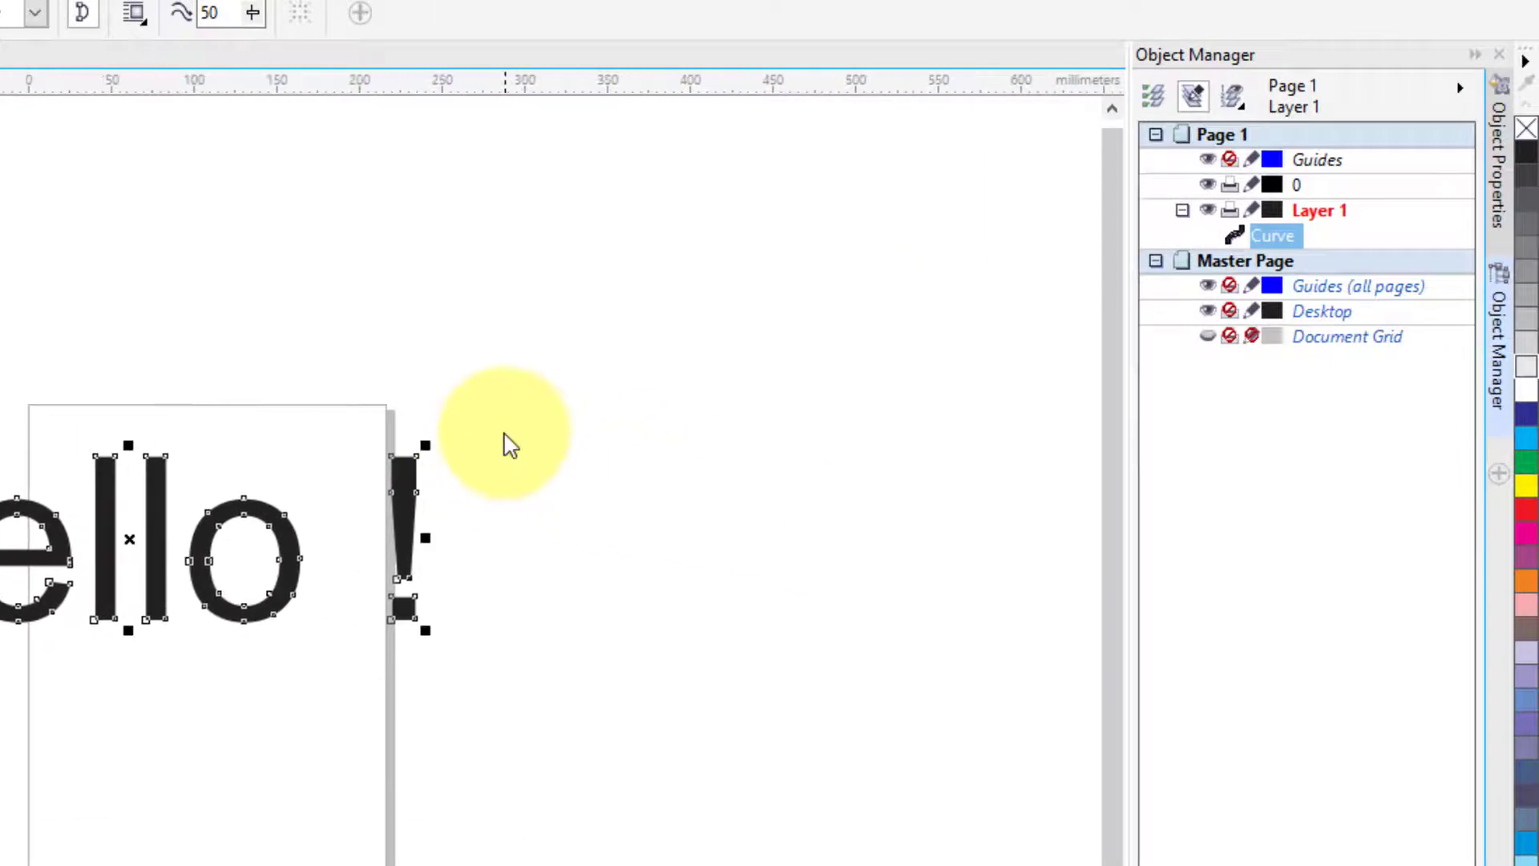
right_click(504, 434)
click(590, 293)
drag(69, 722, 16, 647)
scroll(4, 481, up, 1)
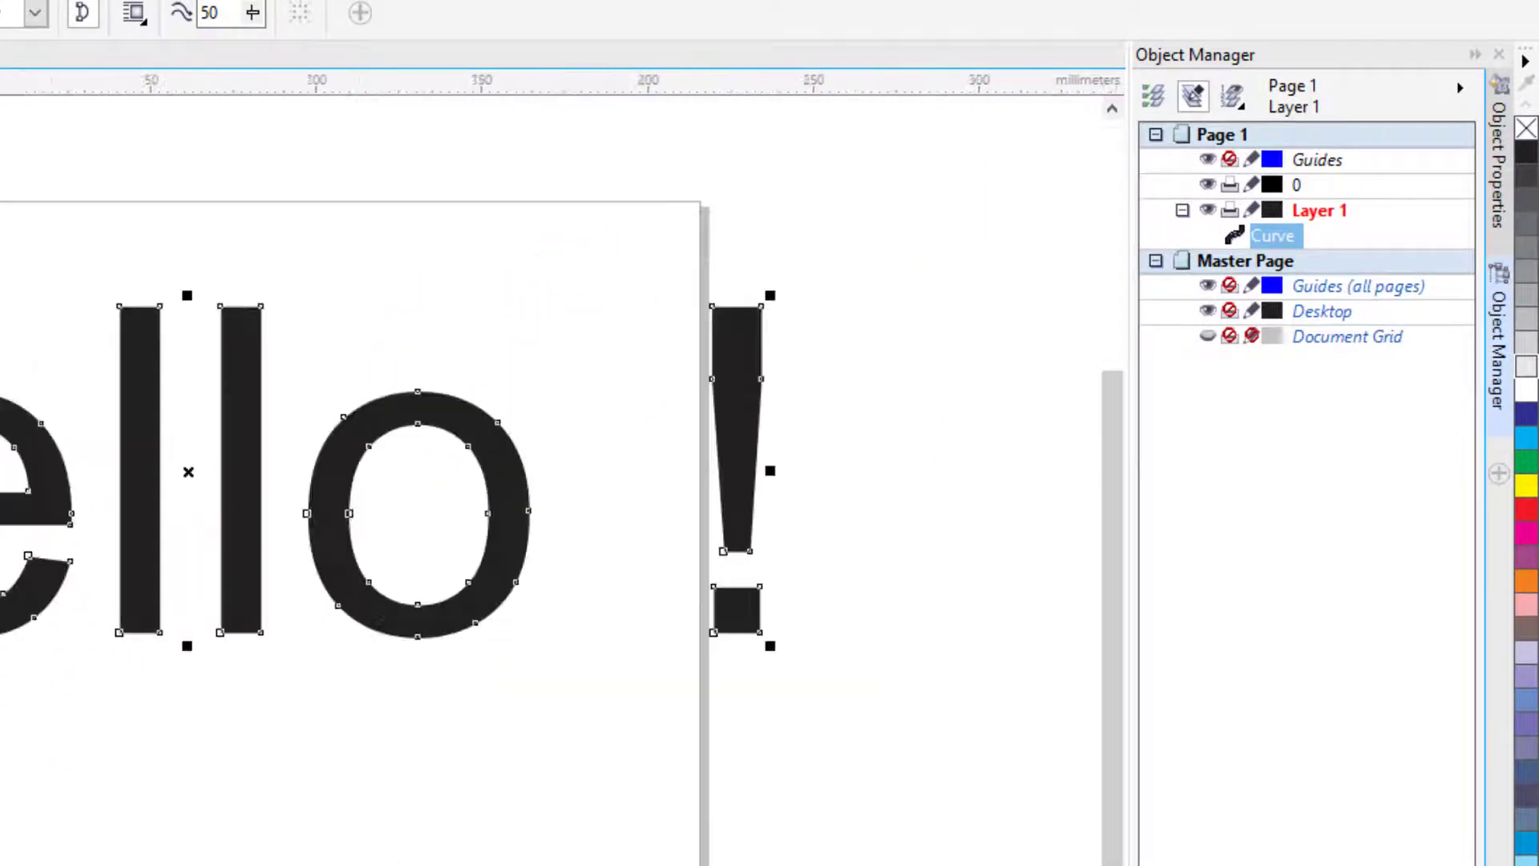
scroll(4, 401, up, 1)
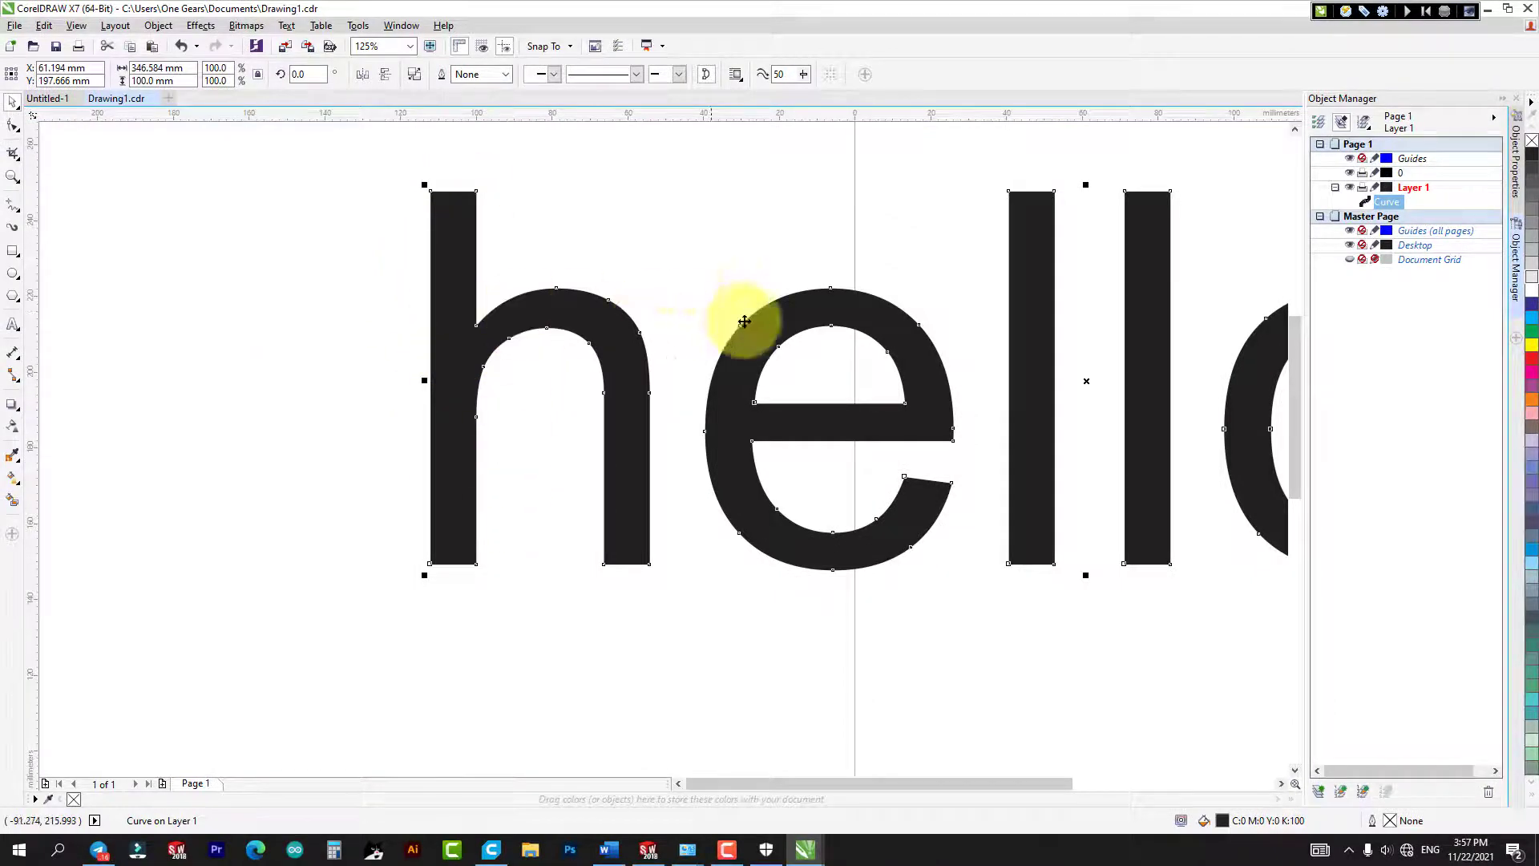
scroll(749, 316, down, 2)
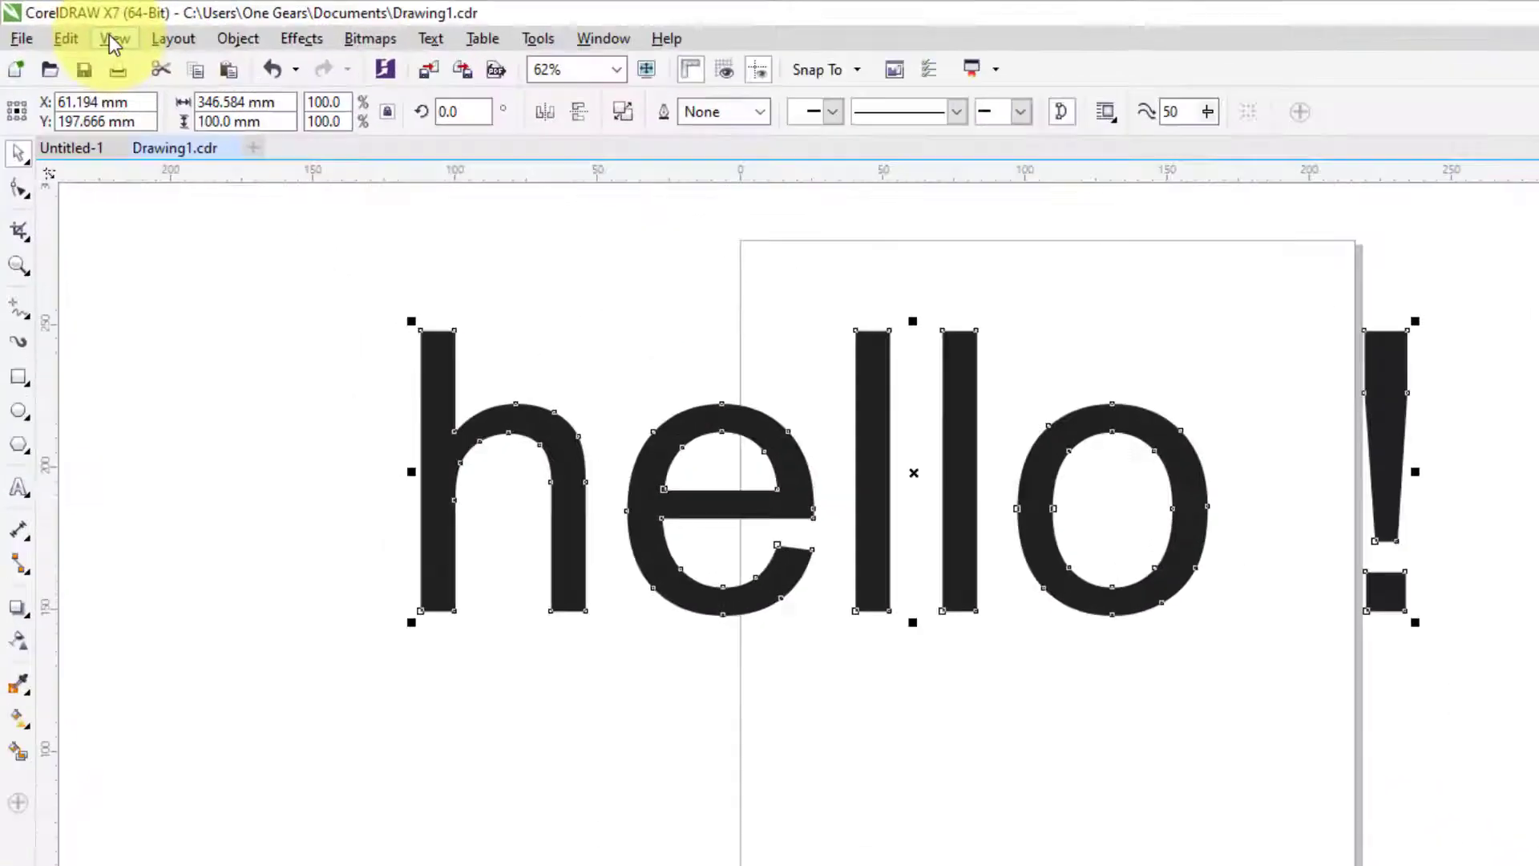
Switch the display to Wireframe view and deselect the "hello !" curve.
click(76, 26)
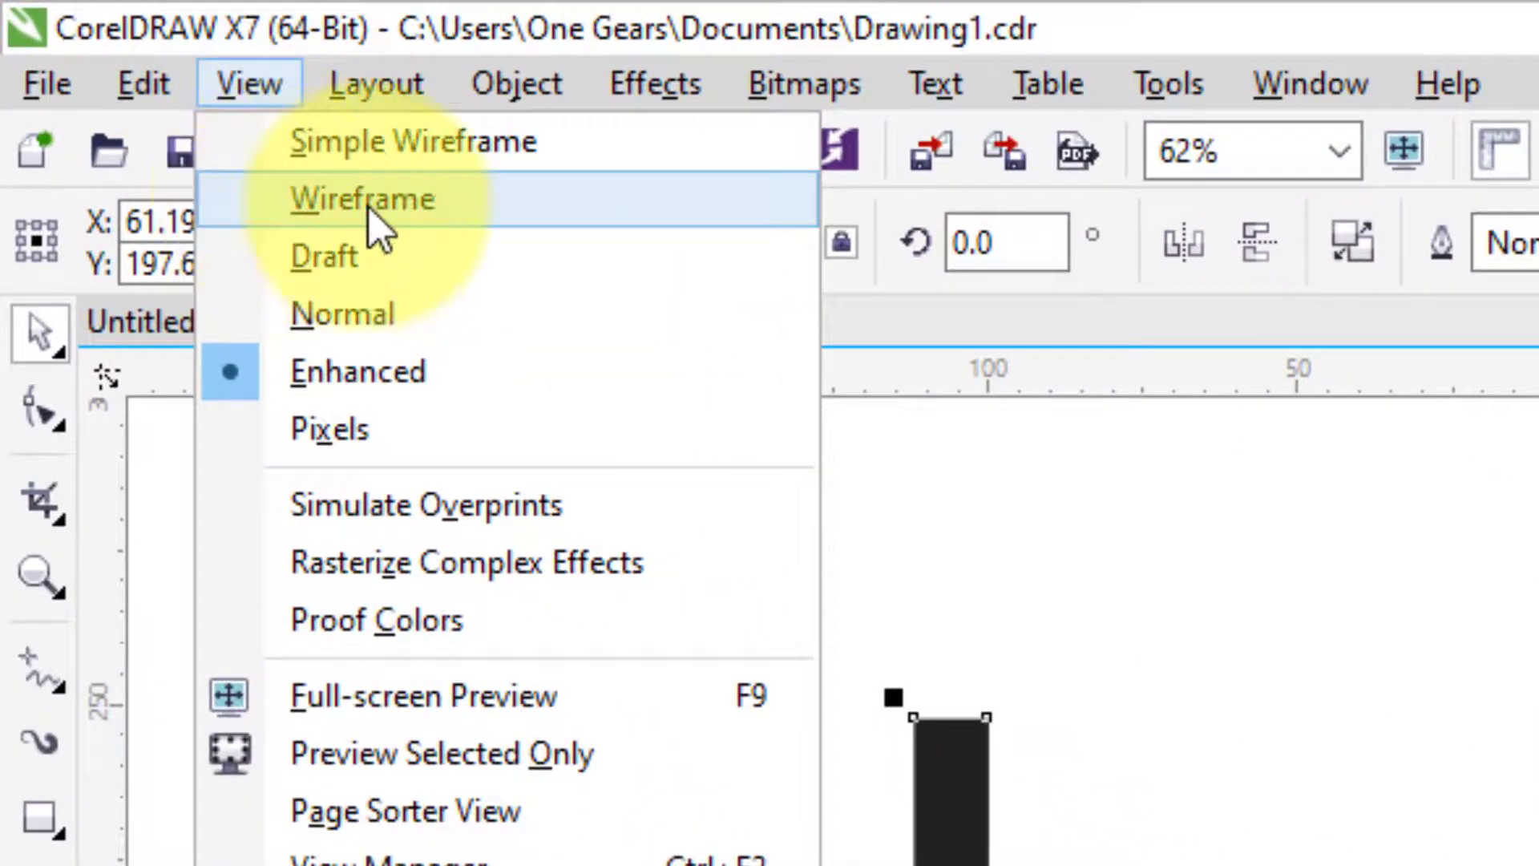
click(369, 208)
click(229, 94)
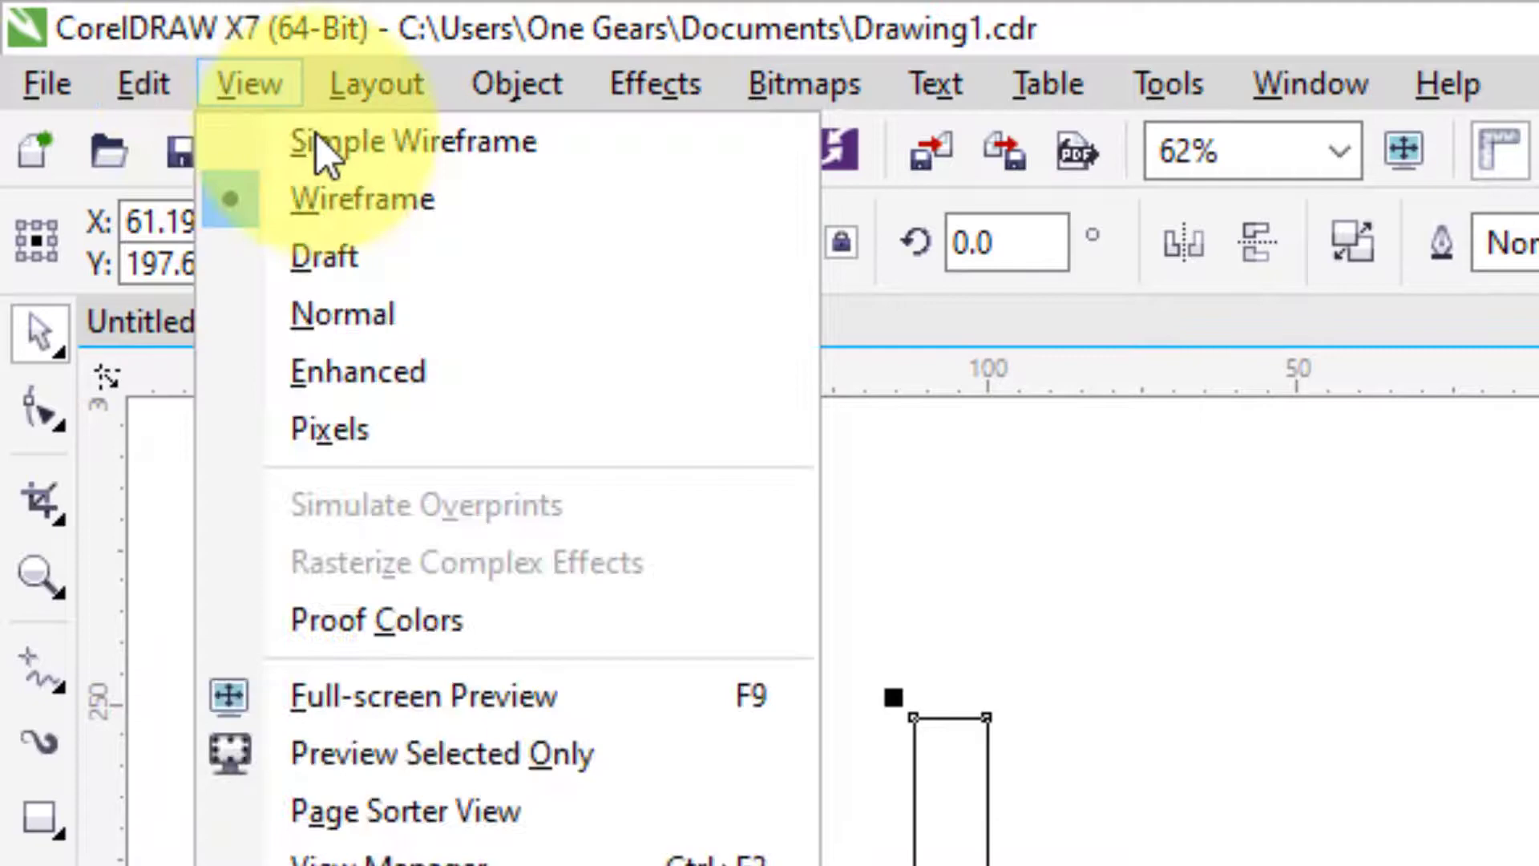
click(409, 220)
click(1181, 332)
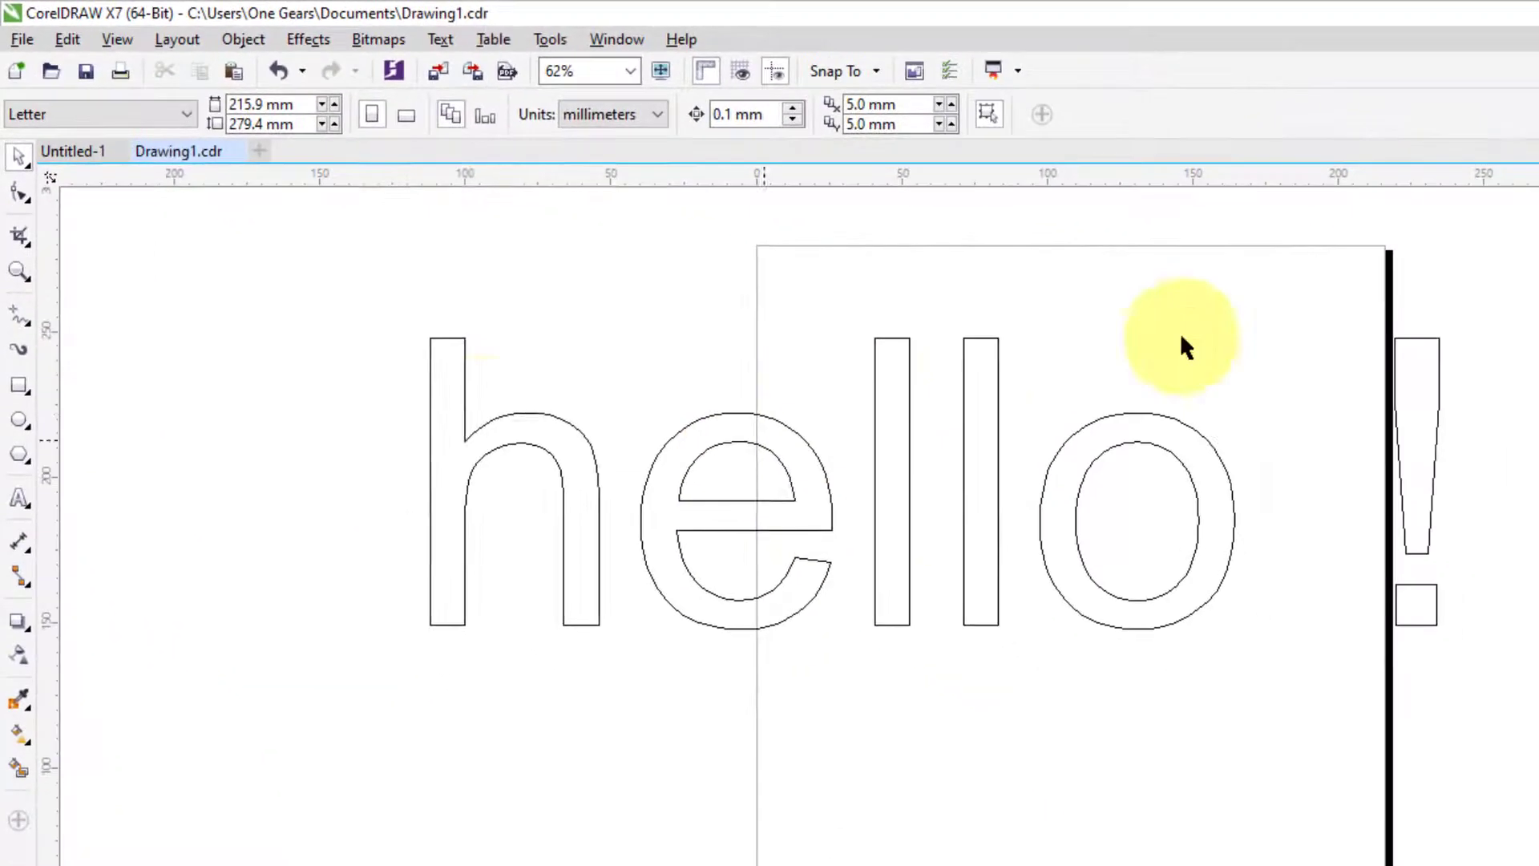
Inspect the wireframe outlines of the "hello !" lettering up close and select the whole curve.
drag(380, 329, 1506, 698)
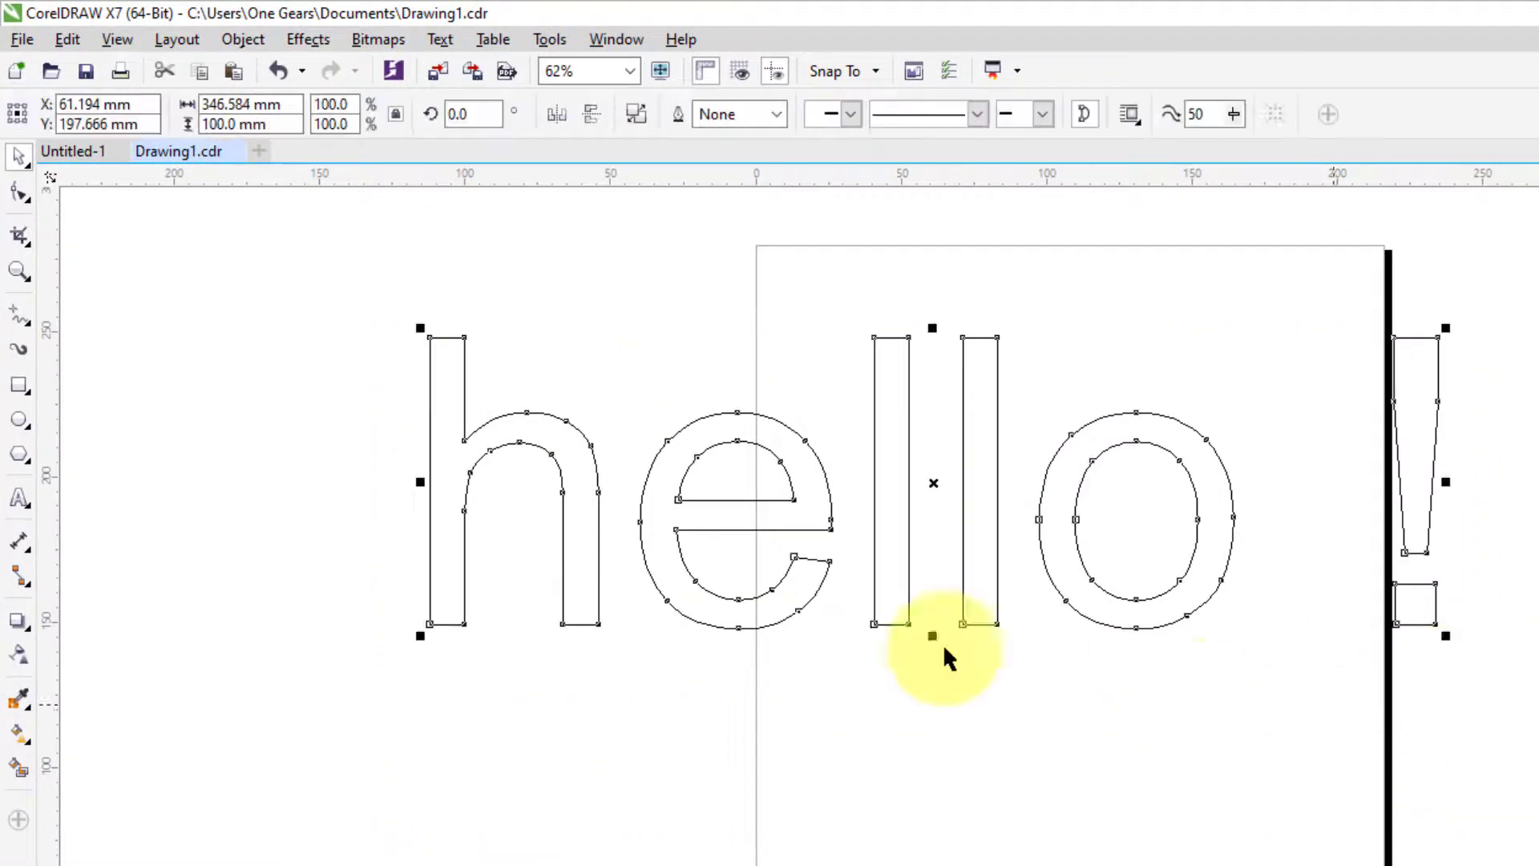
click(1499, 738)
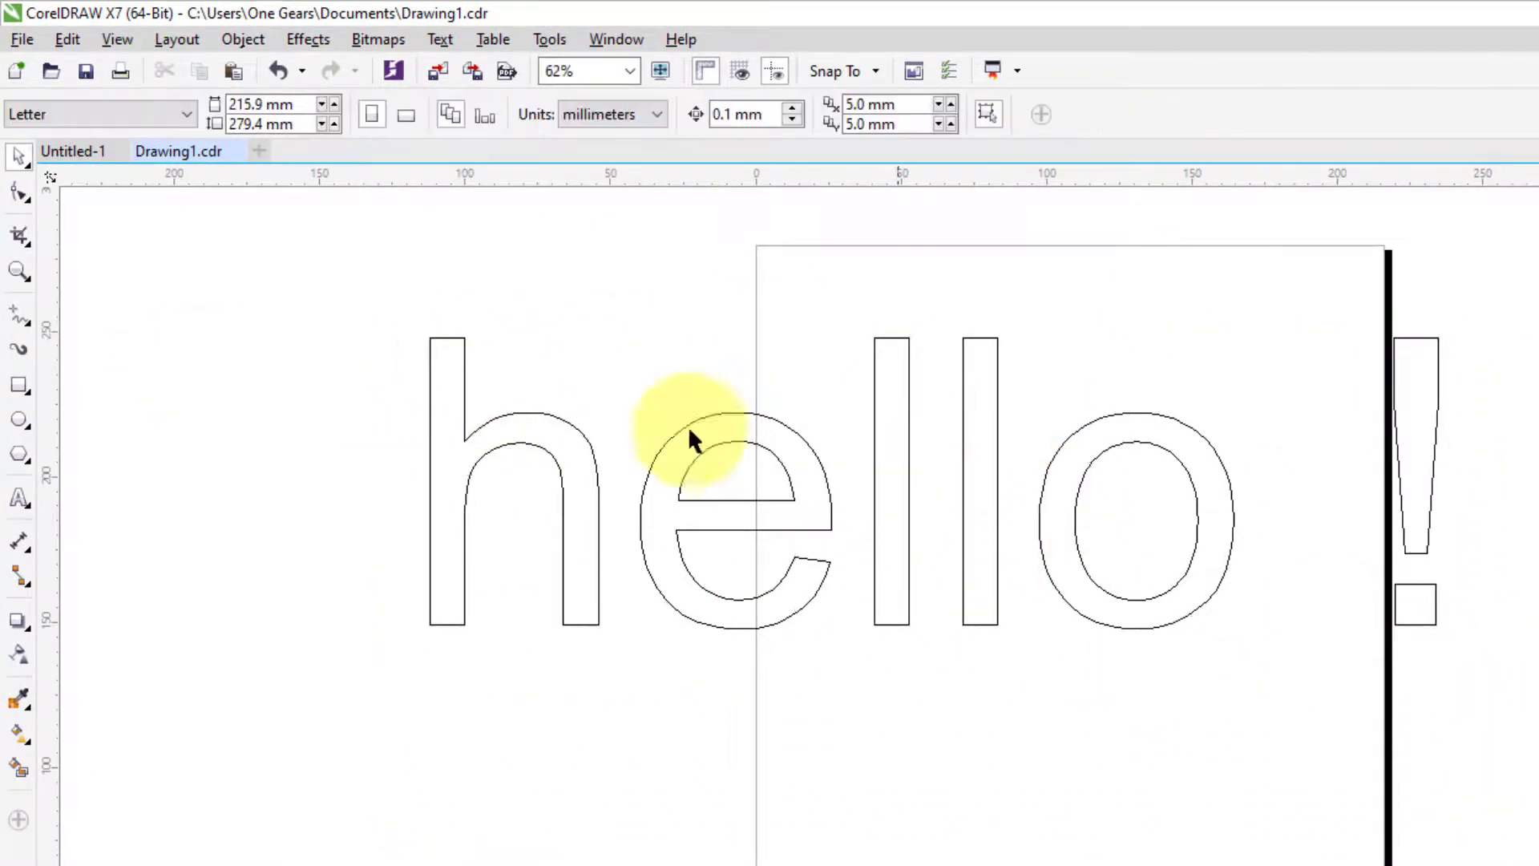
scroll(630, 433, up, 2)
scroll(1081, 433, down, 1)
scroll(1299, 467, up, 1)
scroll(1096, 491, down, 1)
scroll(1296, 533, down, 1)
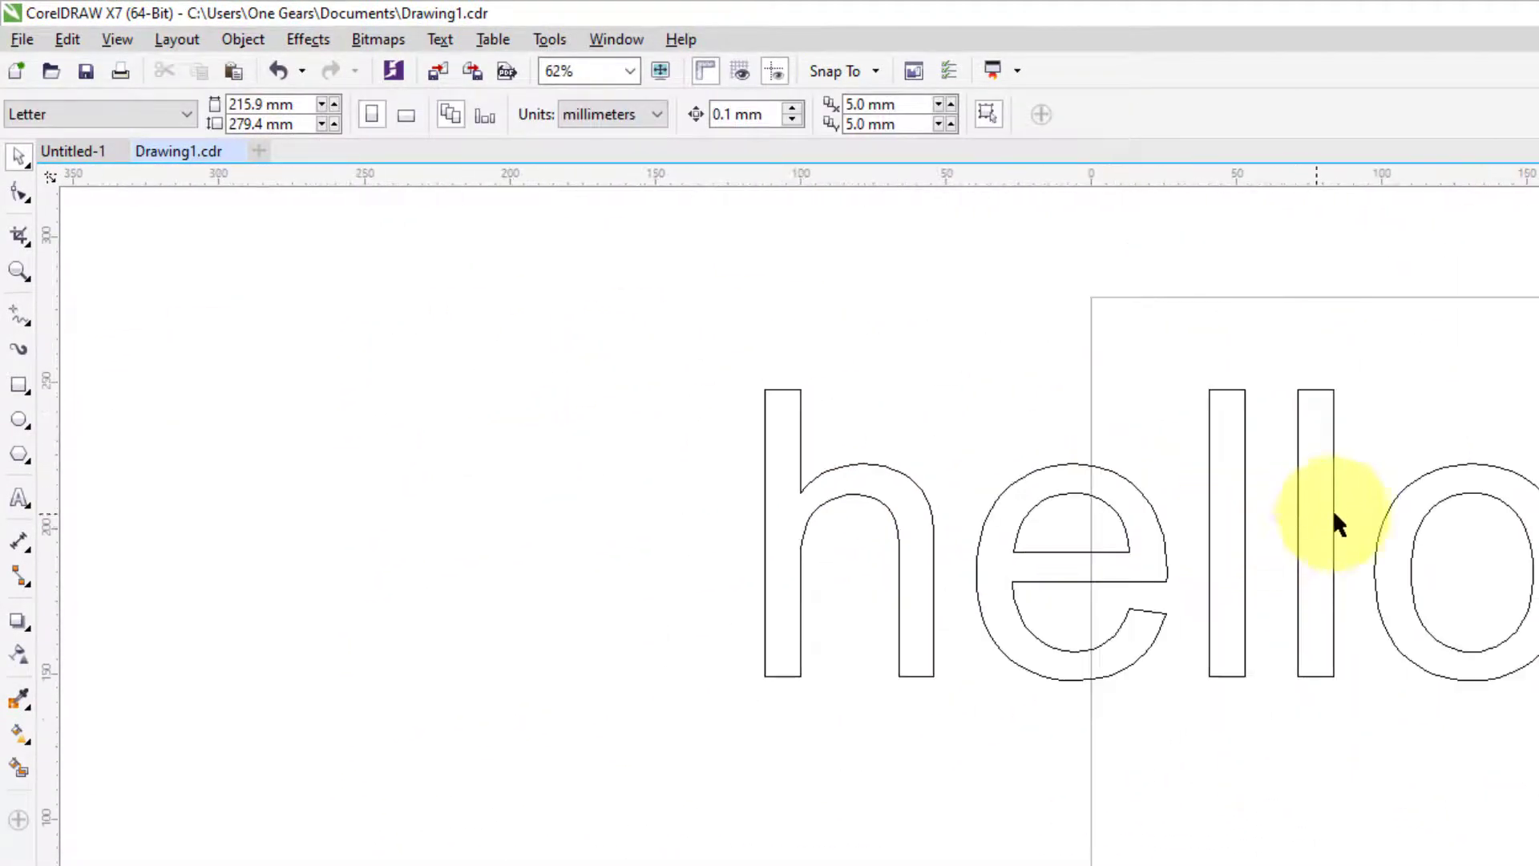
drag(1334, 515, 1050, 483)
click(1315, 640)
drag(1509, 709, 1099, 675)
Switch the display through Normal, Draft and Simple Wireframe views to compare how the lettering is drawn.
click(171, 38)
click(118, 41)
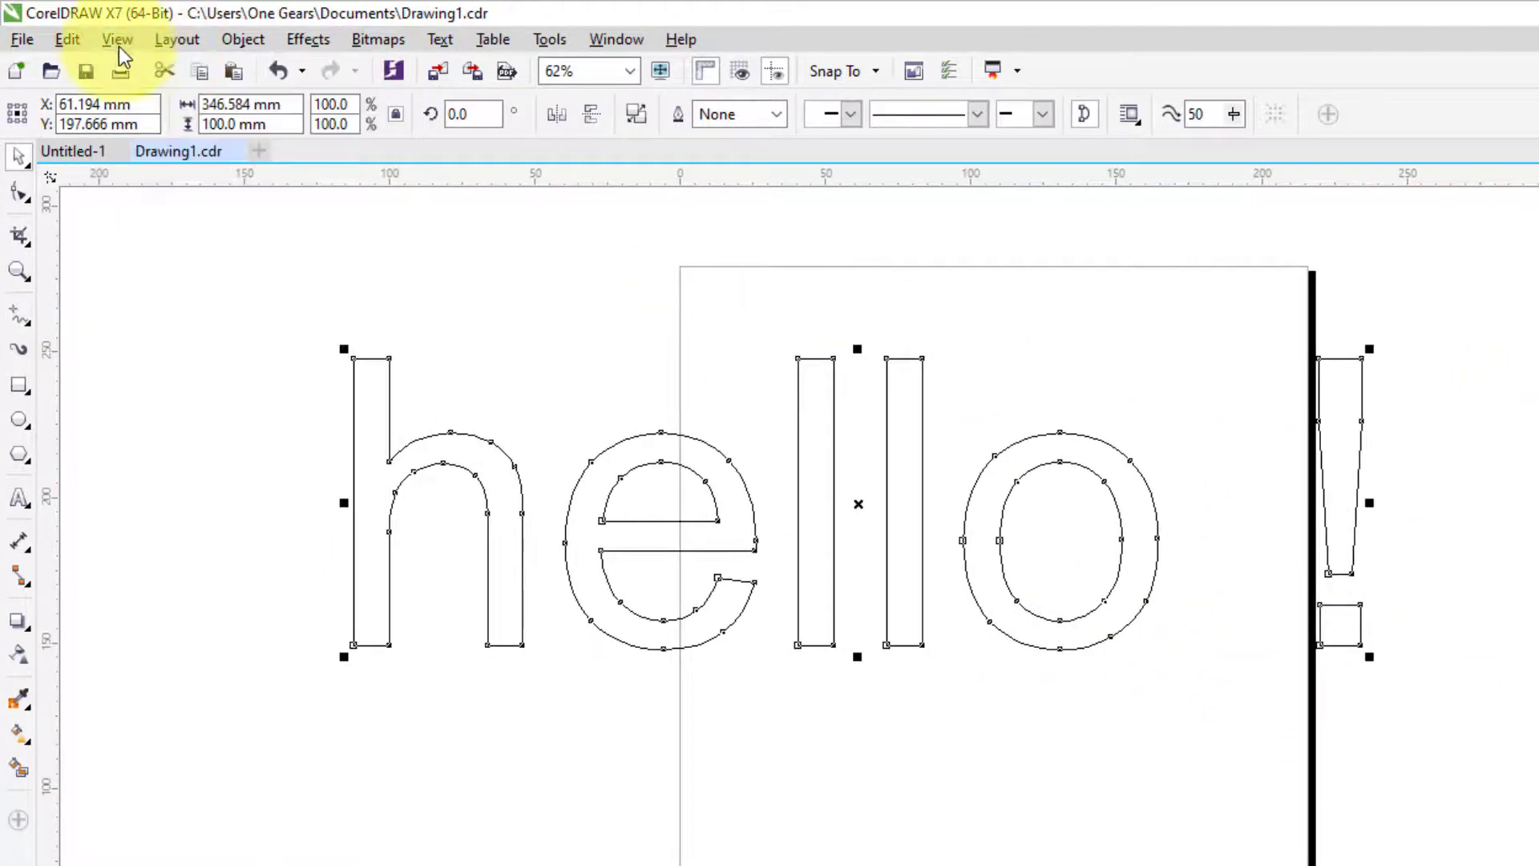
click(119, 42)
click(160, 149)
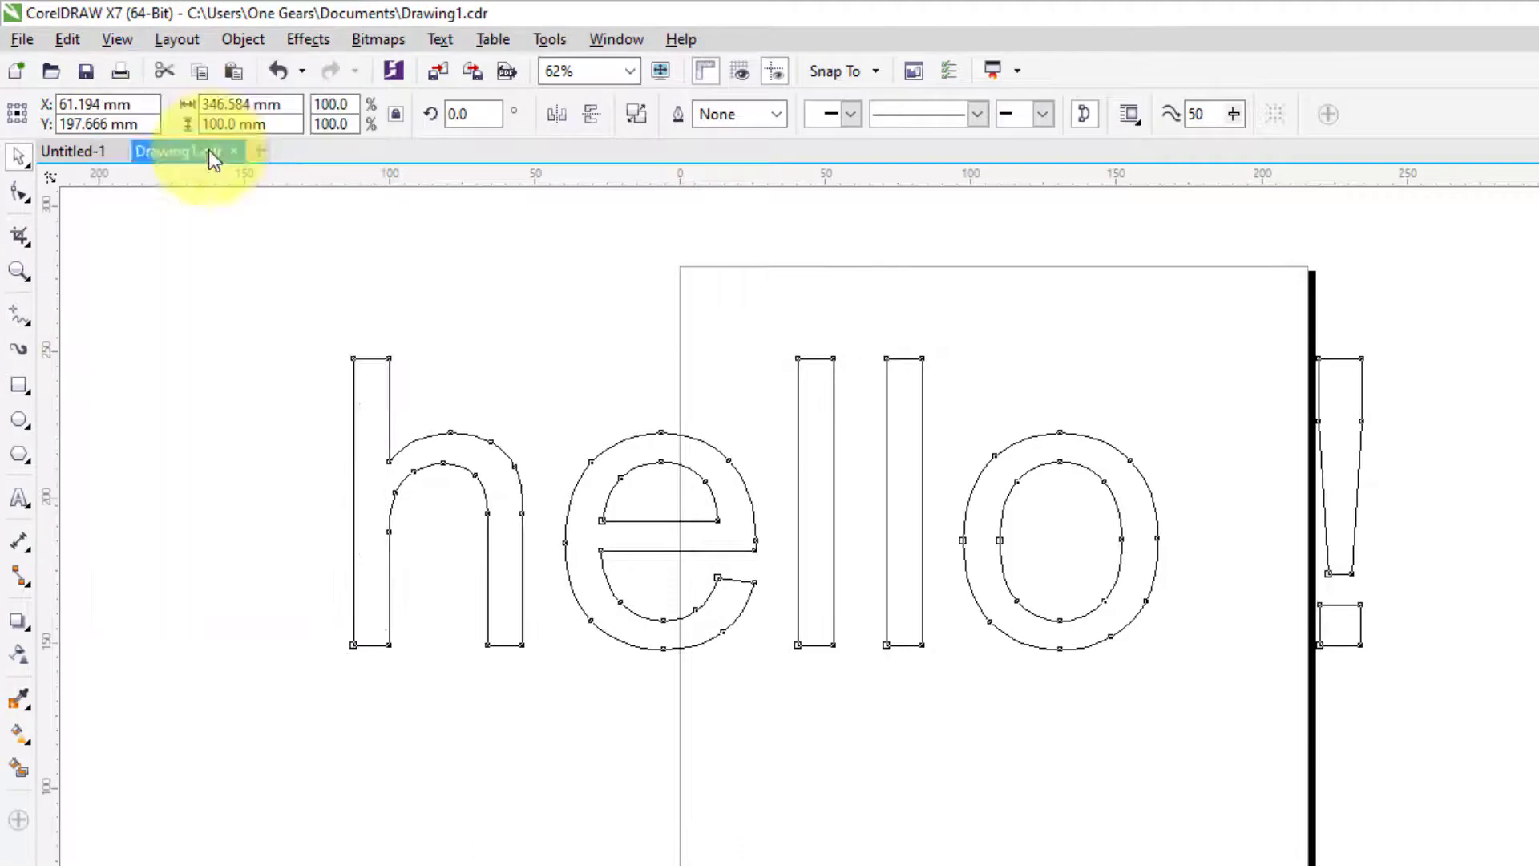
click(114, 41)
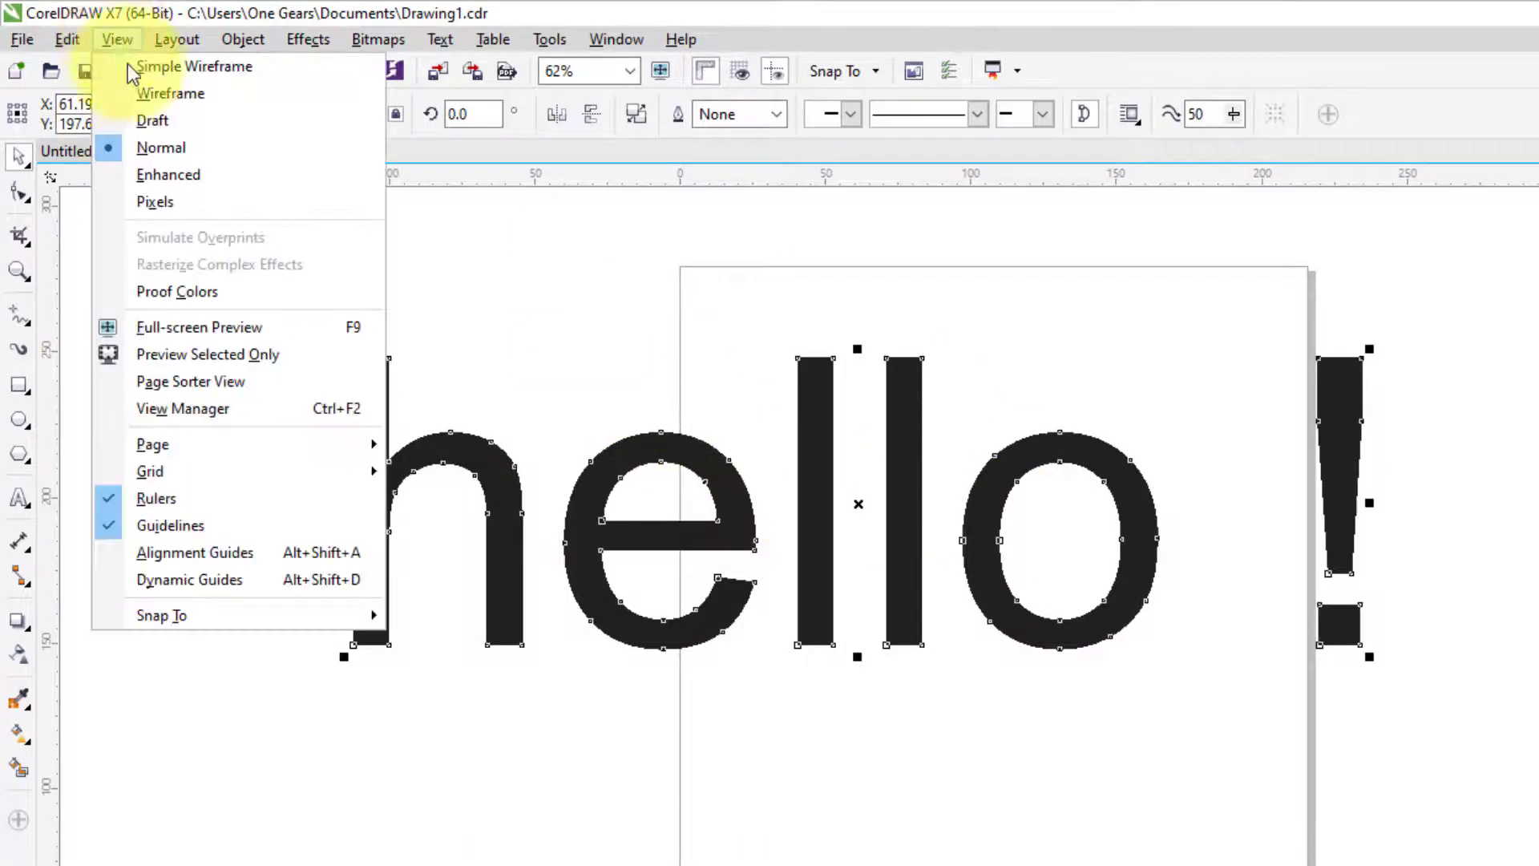
click(138, 120)
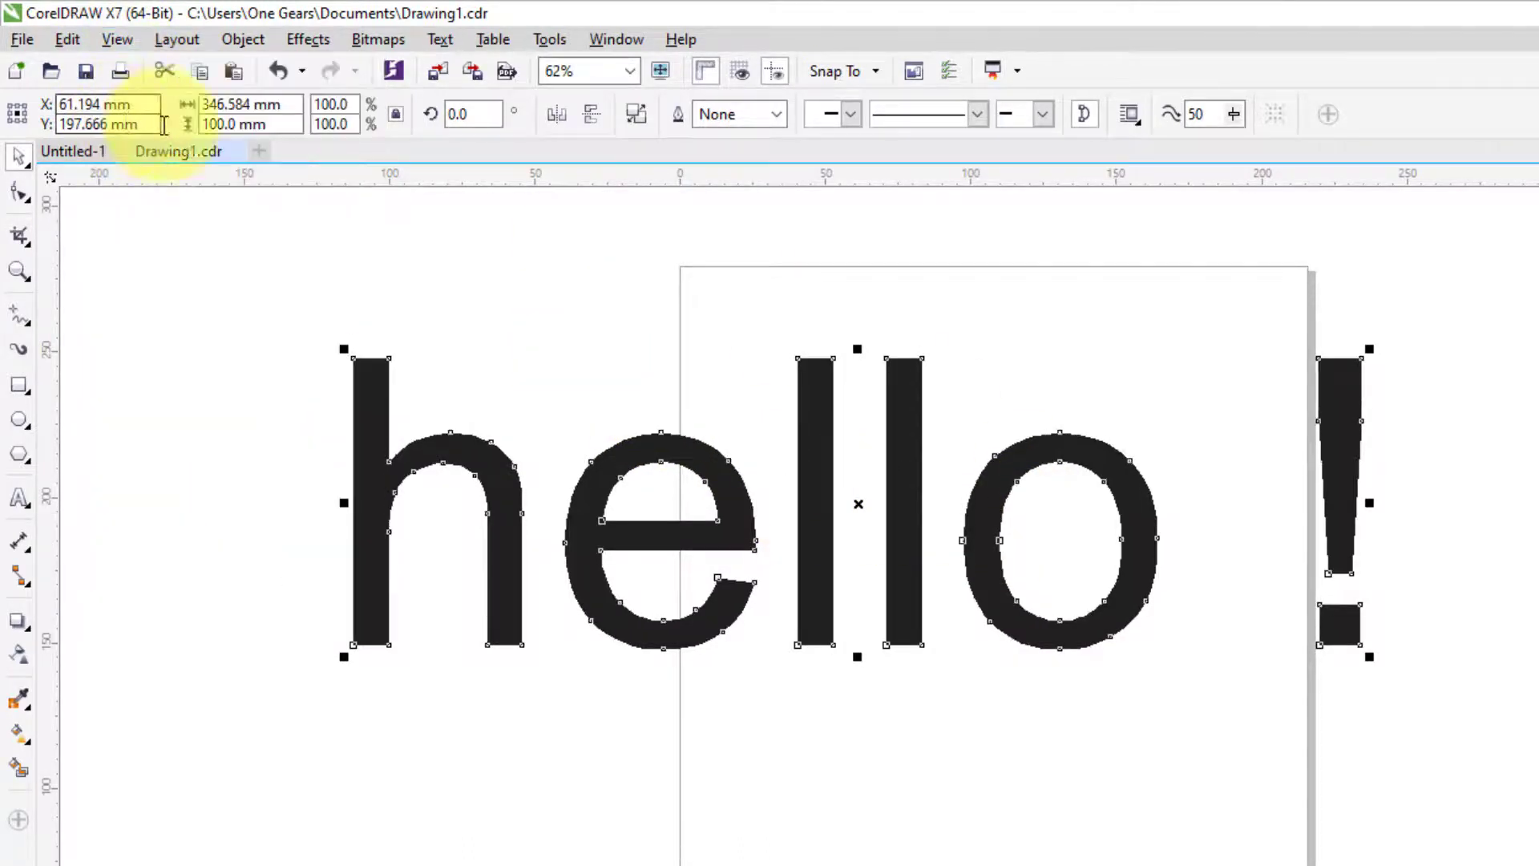
click(114, 41)
click(152, 72)
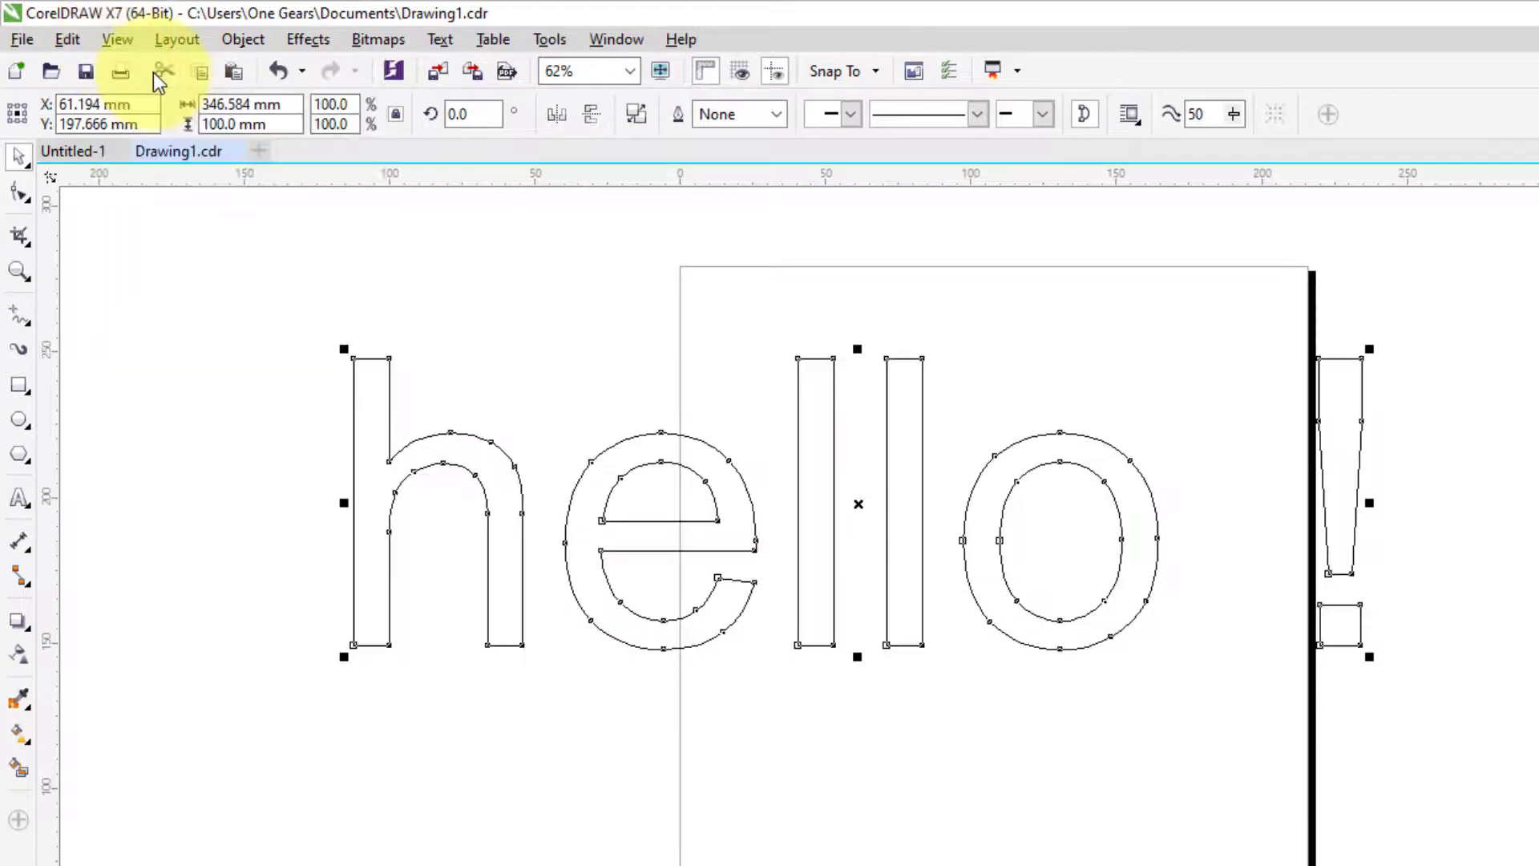
Set the display back to Wireframe view and check the letter outlines by selecting and deselecting the curve.
click(114, 40)
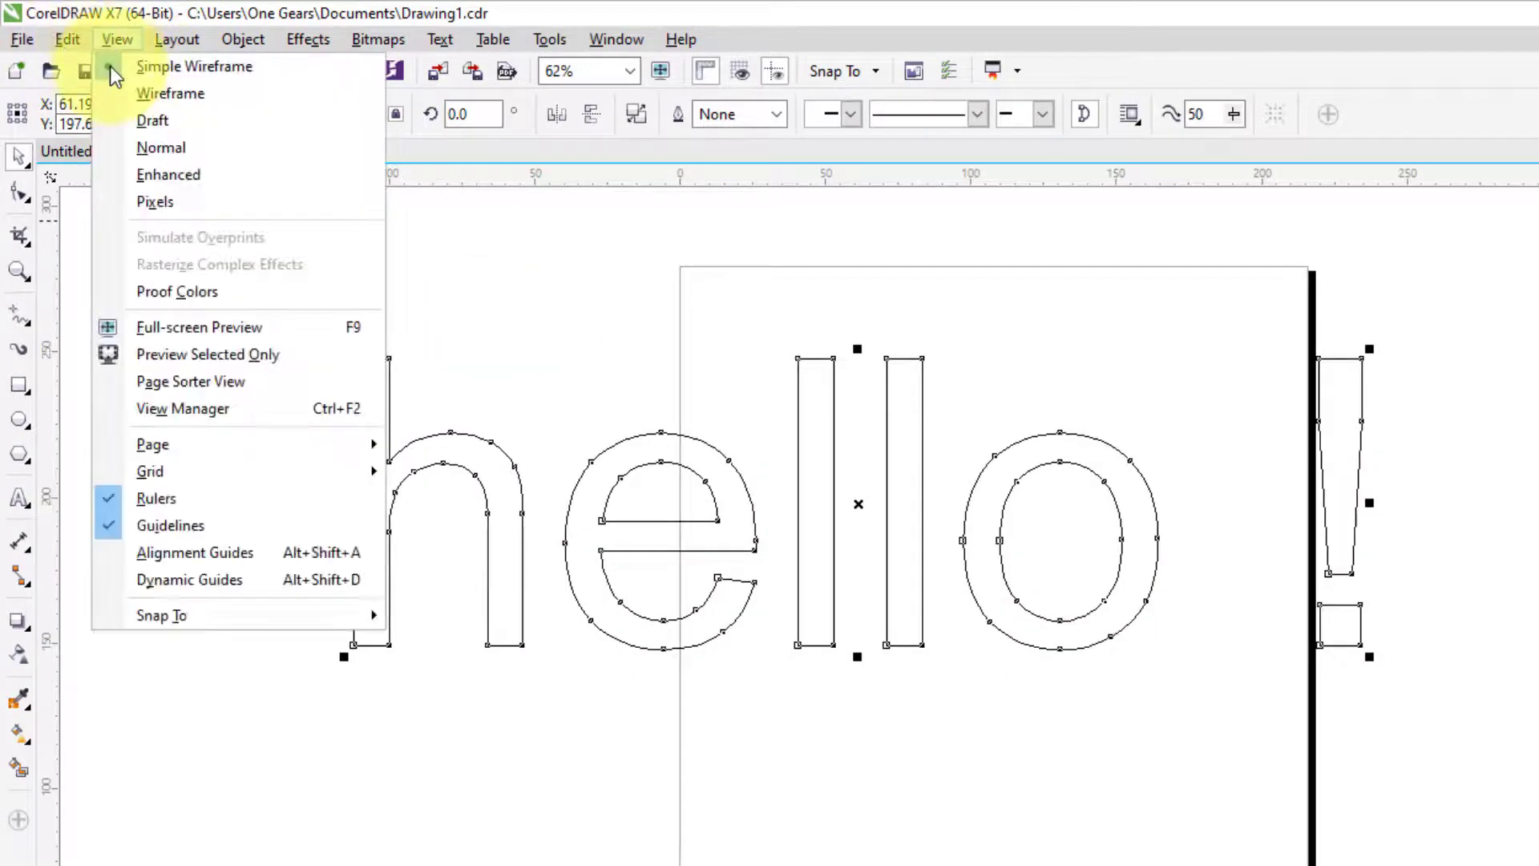
click(143, 100)
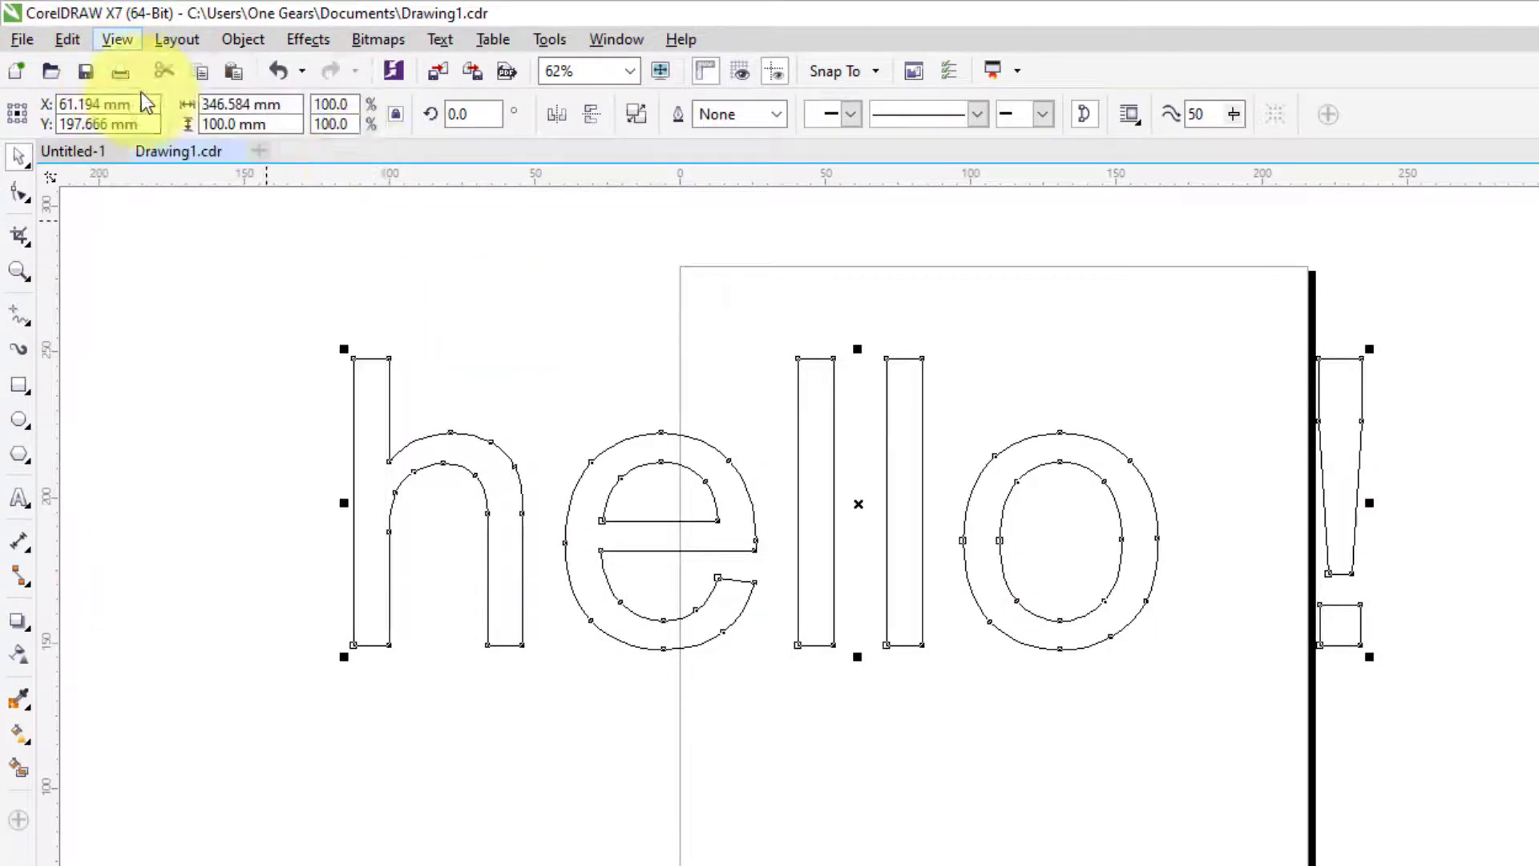
click(1409, 542)
scroll(1349, 373, left, 5)
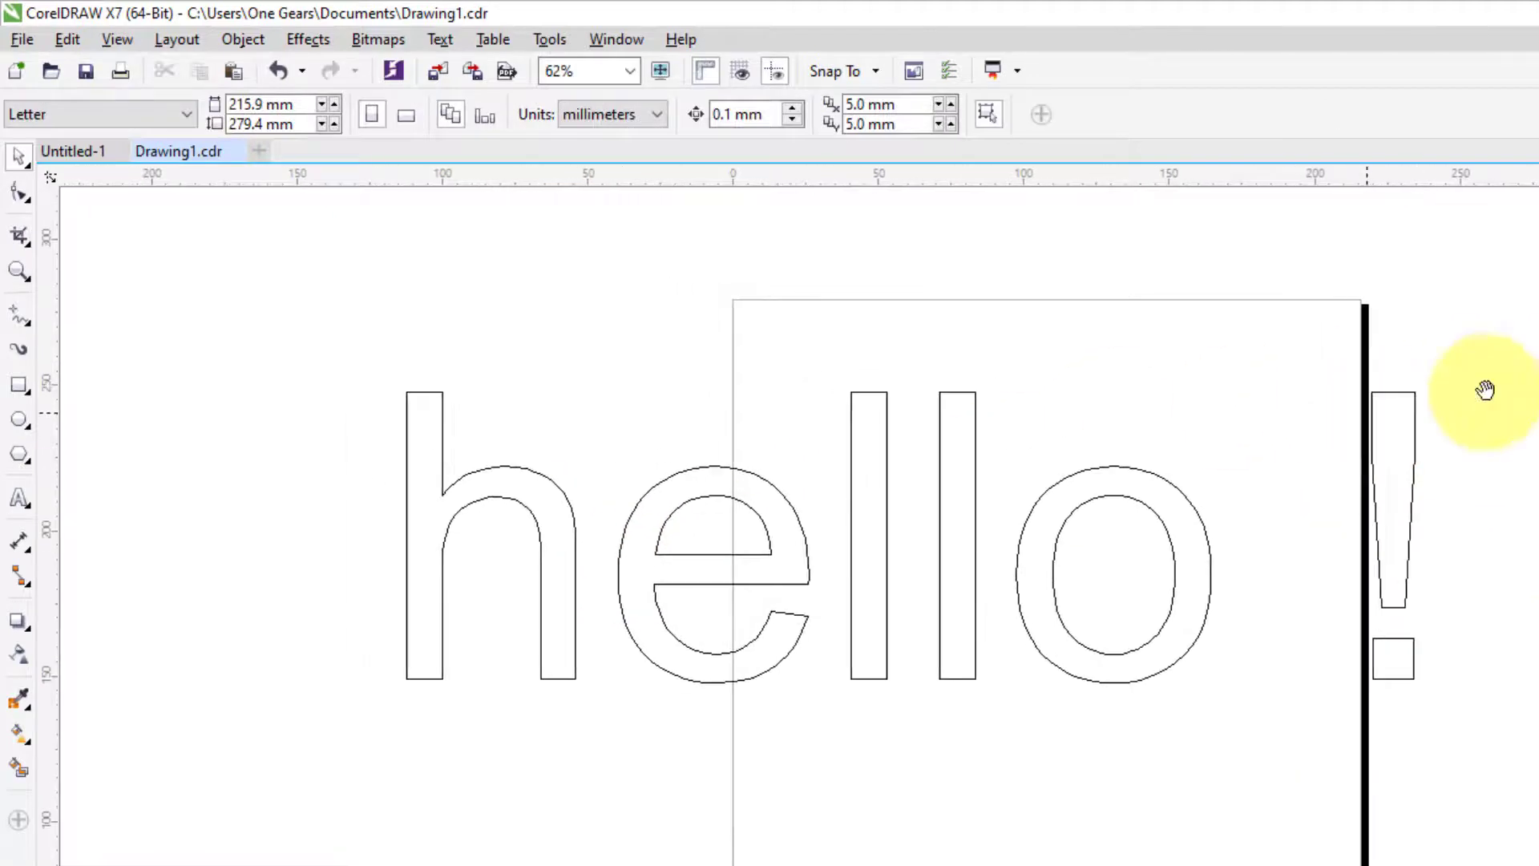
drag(481, 316, 1512, 722)
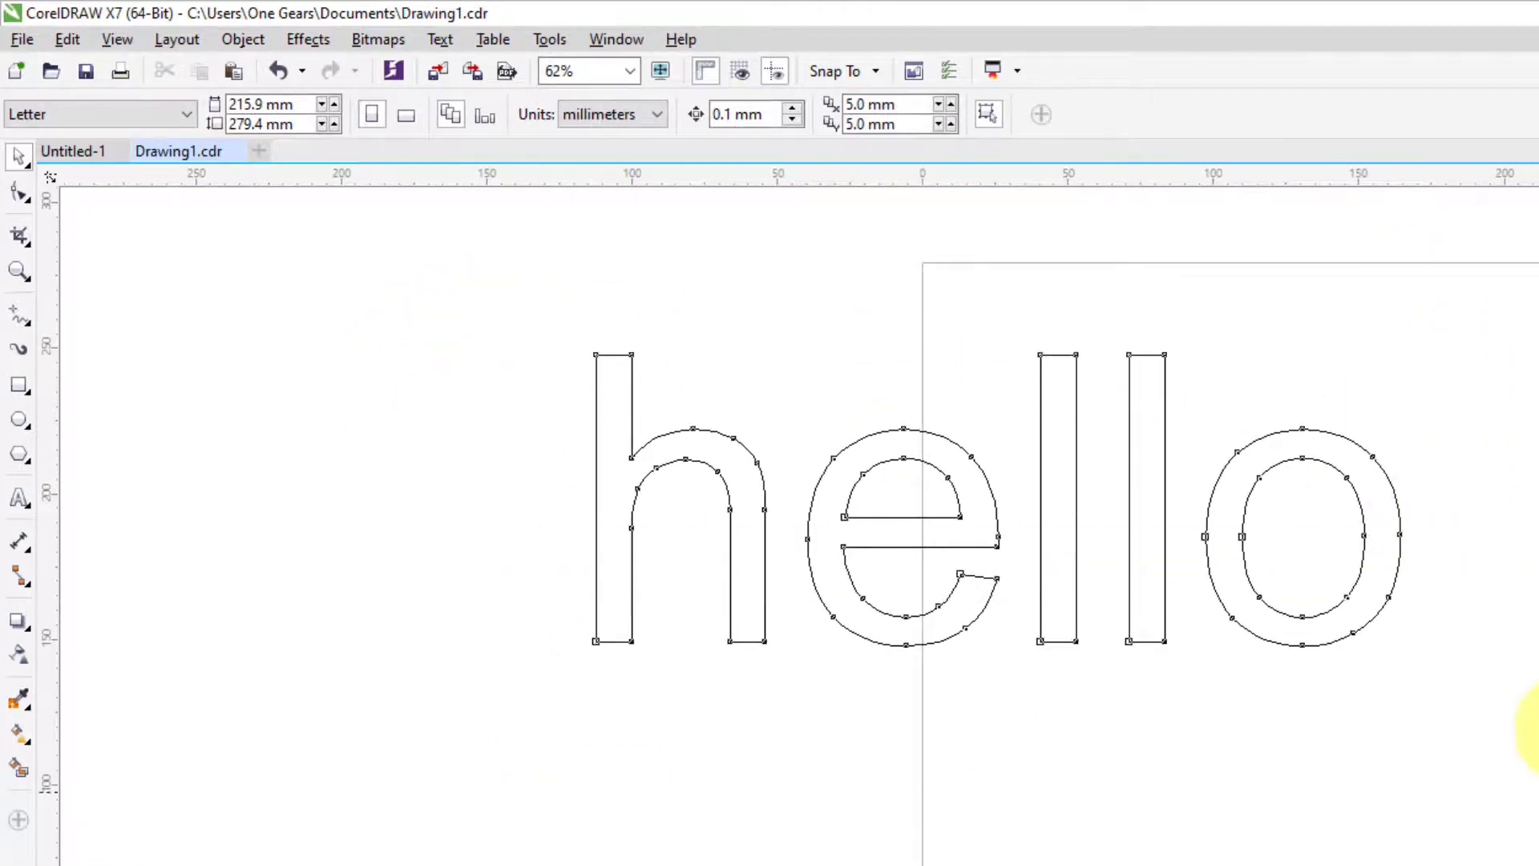
key(Escape)
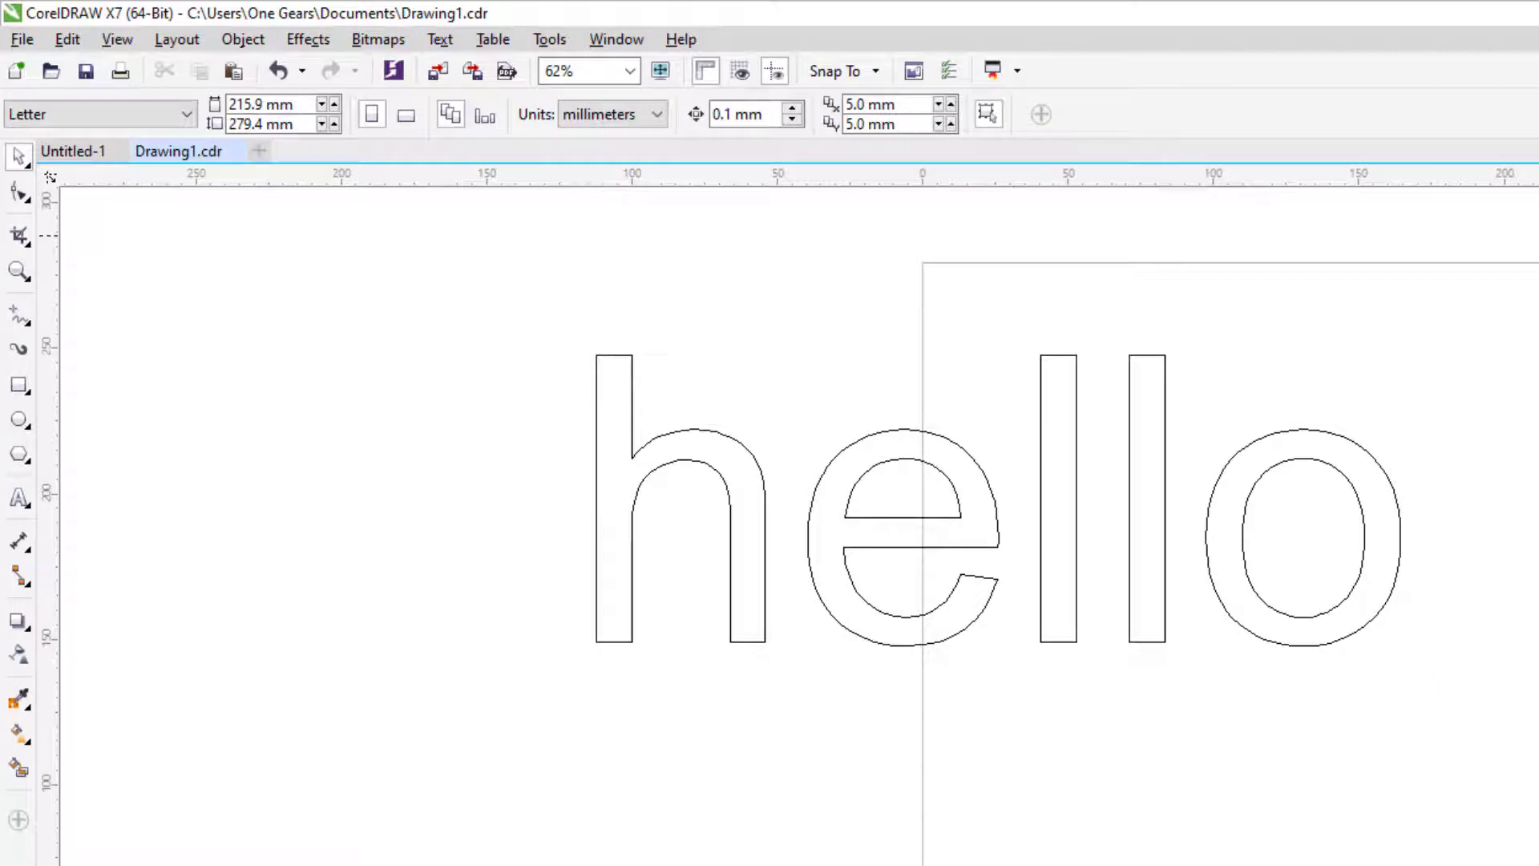